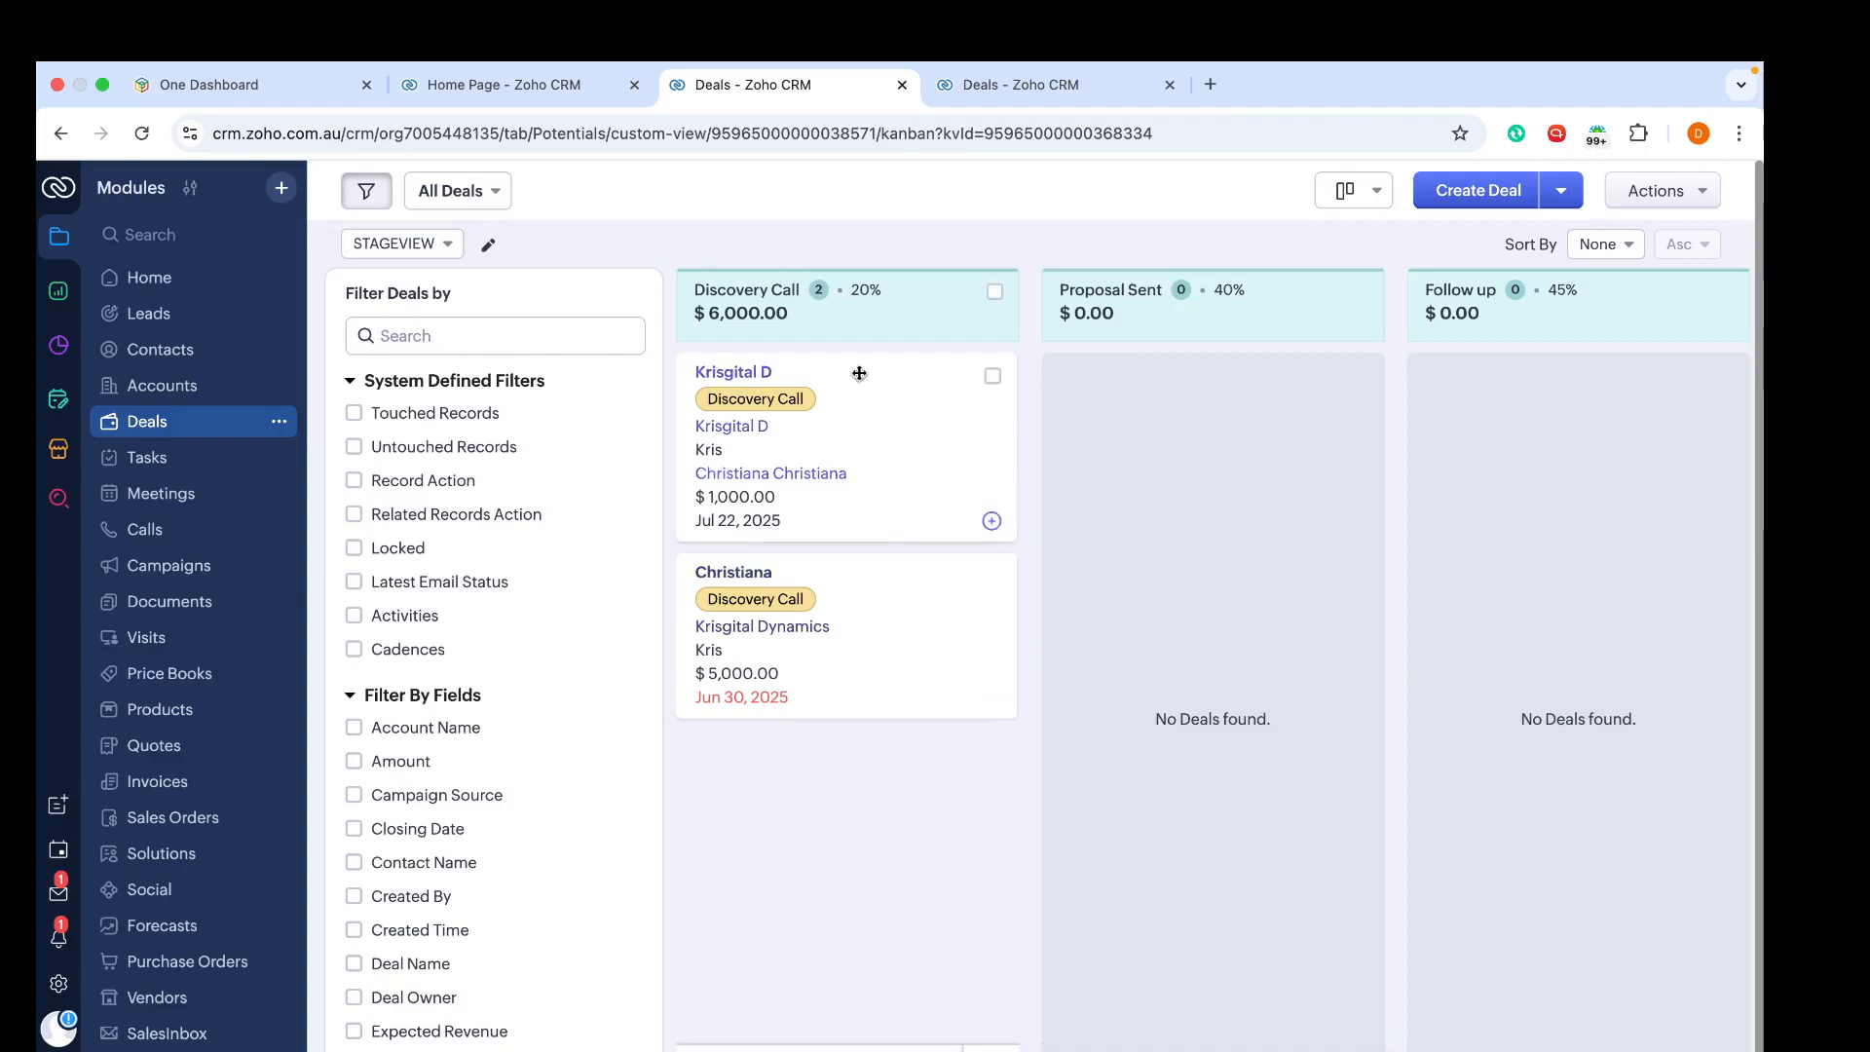
# Step: Review the deal stages across the Deals kanban board
pyautogui.hscroll(5, 770, 492)
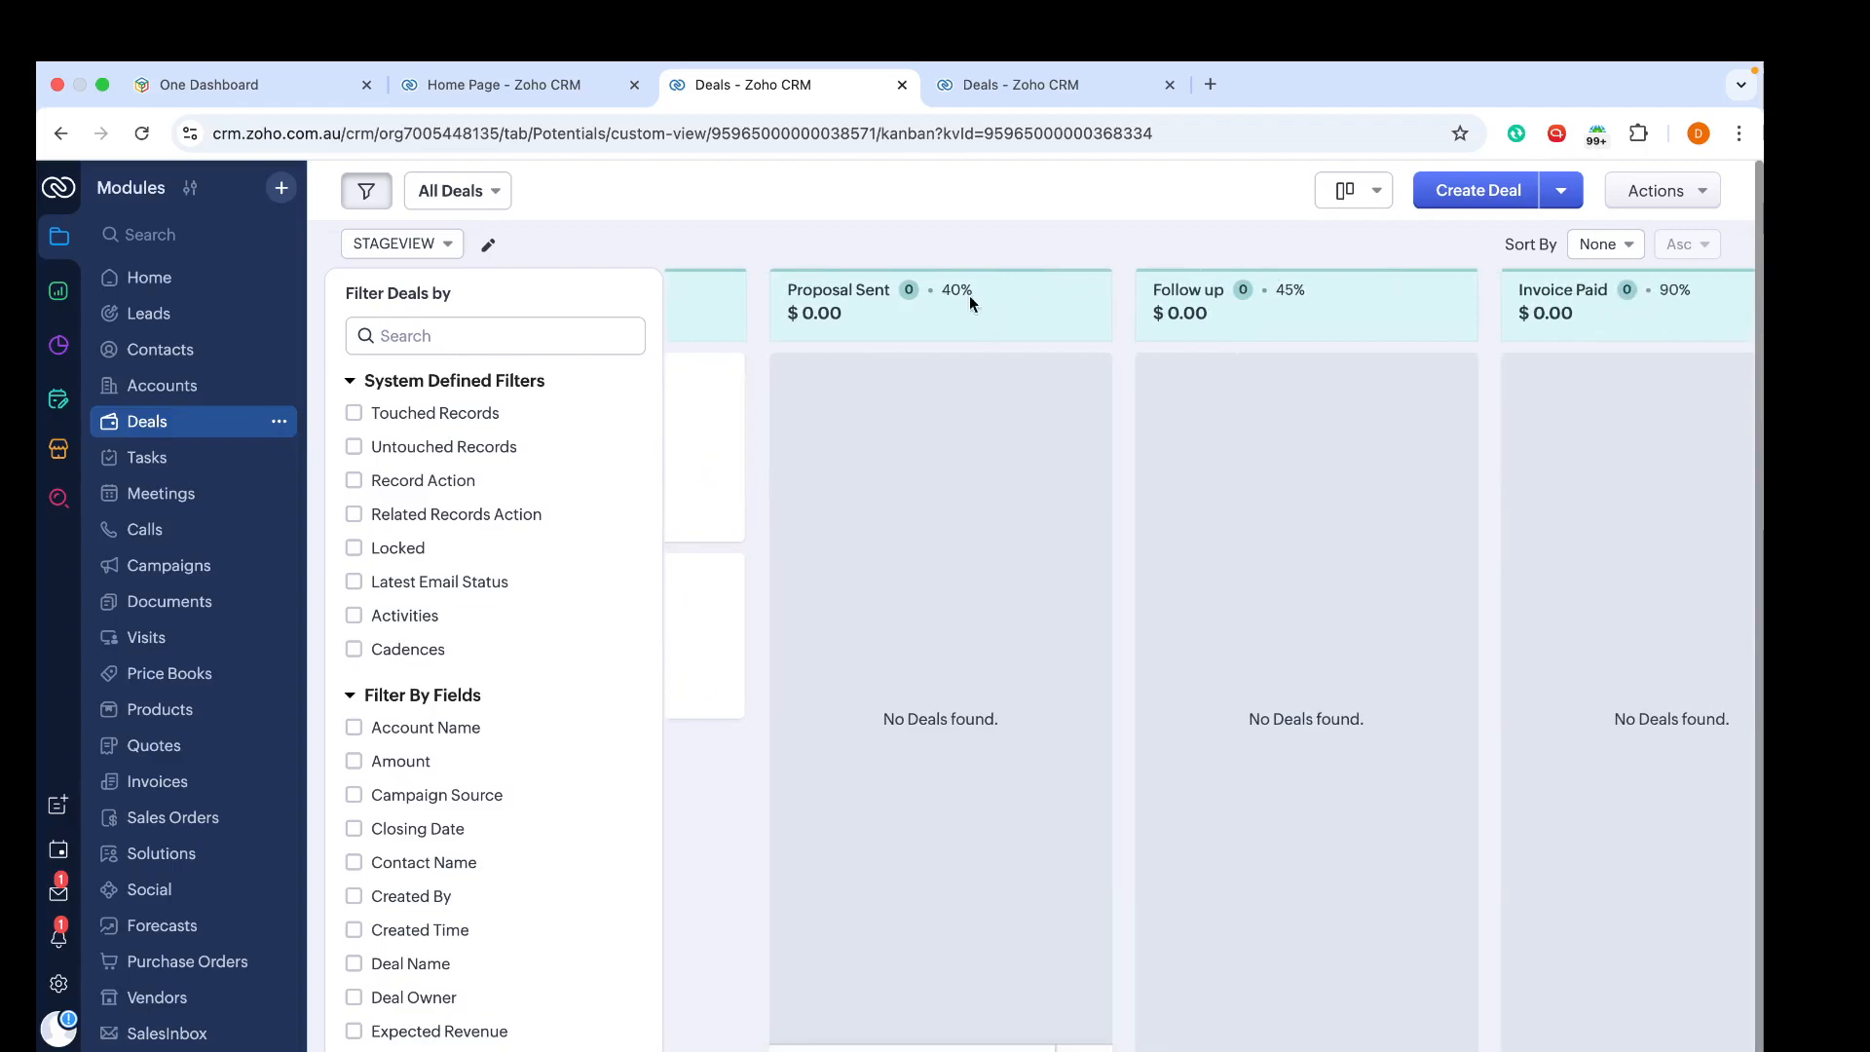
pyautogui.hscroll(7, 872, 384)
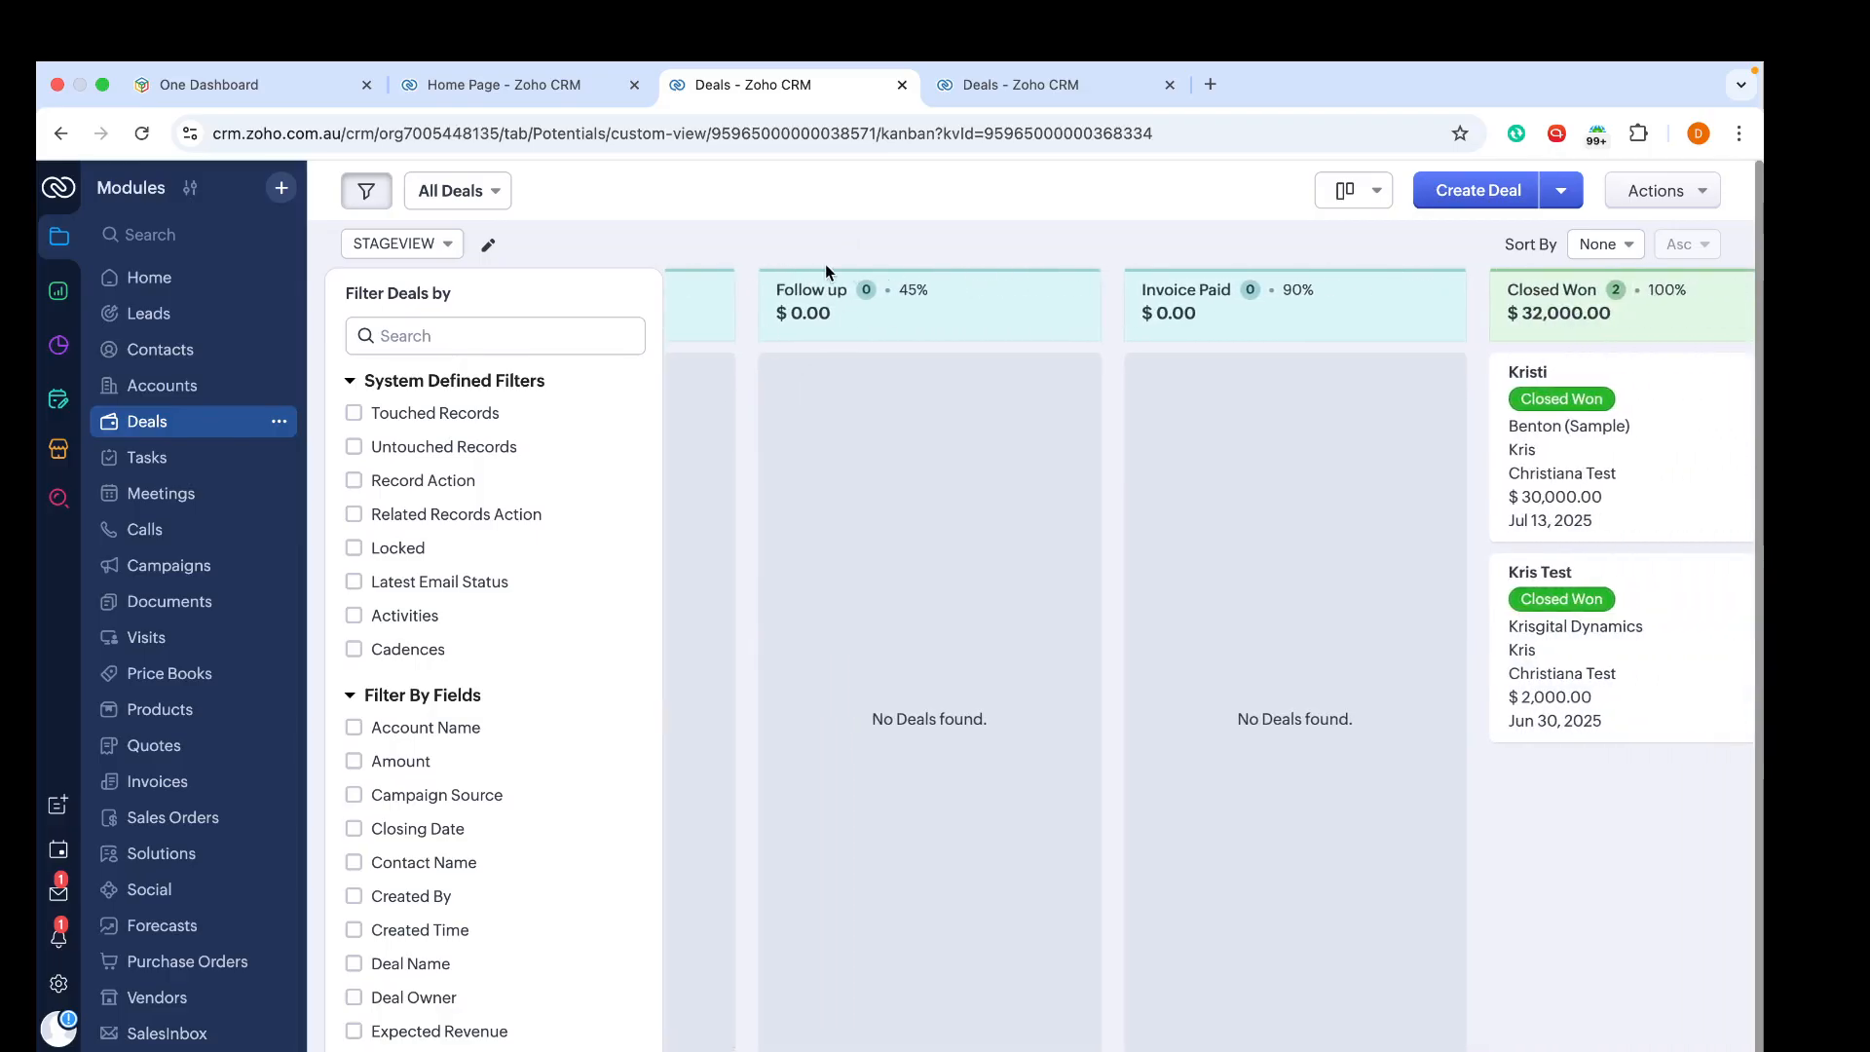
pyautogui.hscroll(-2, 826, 273)
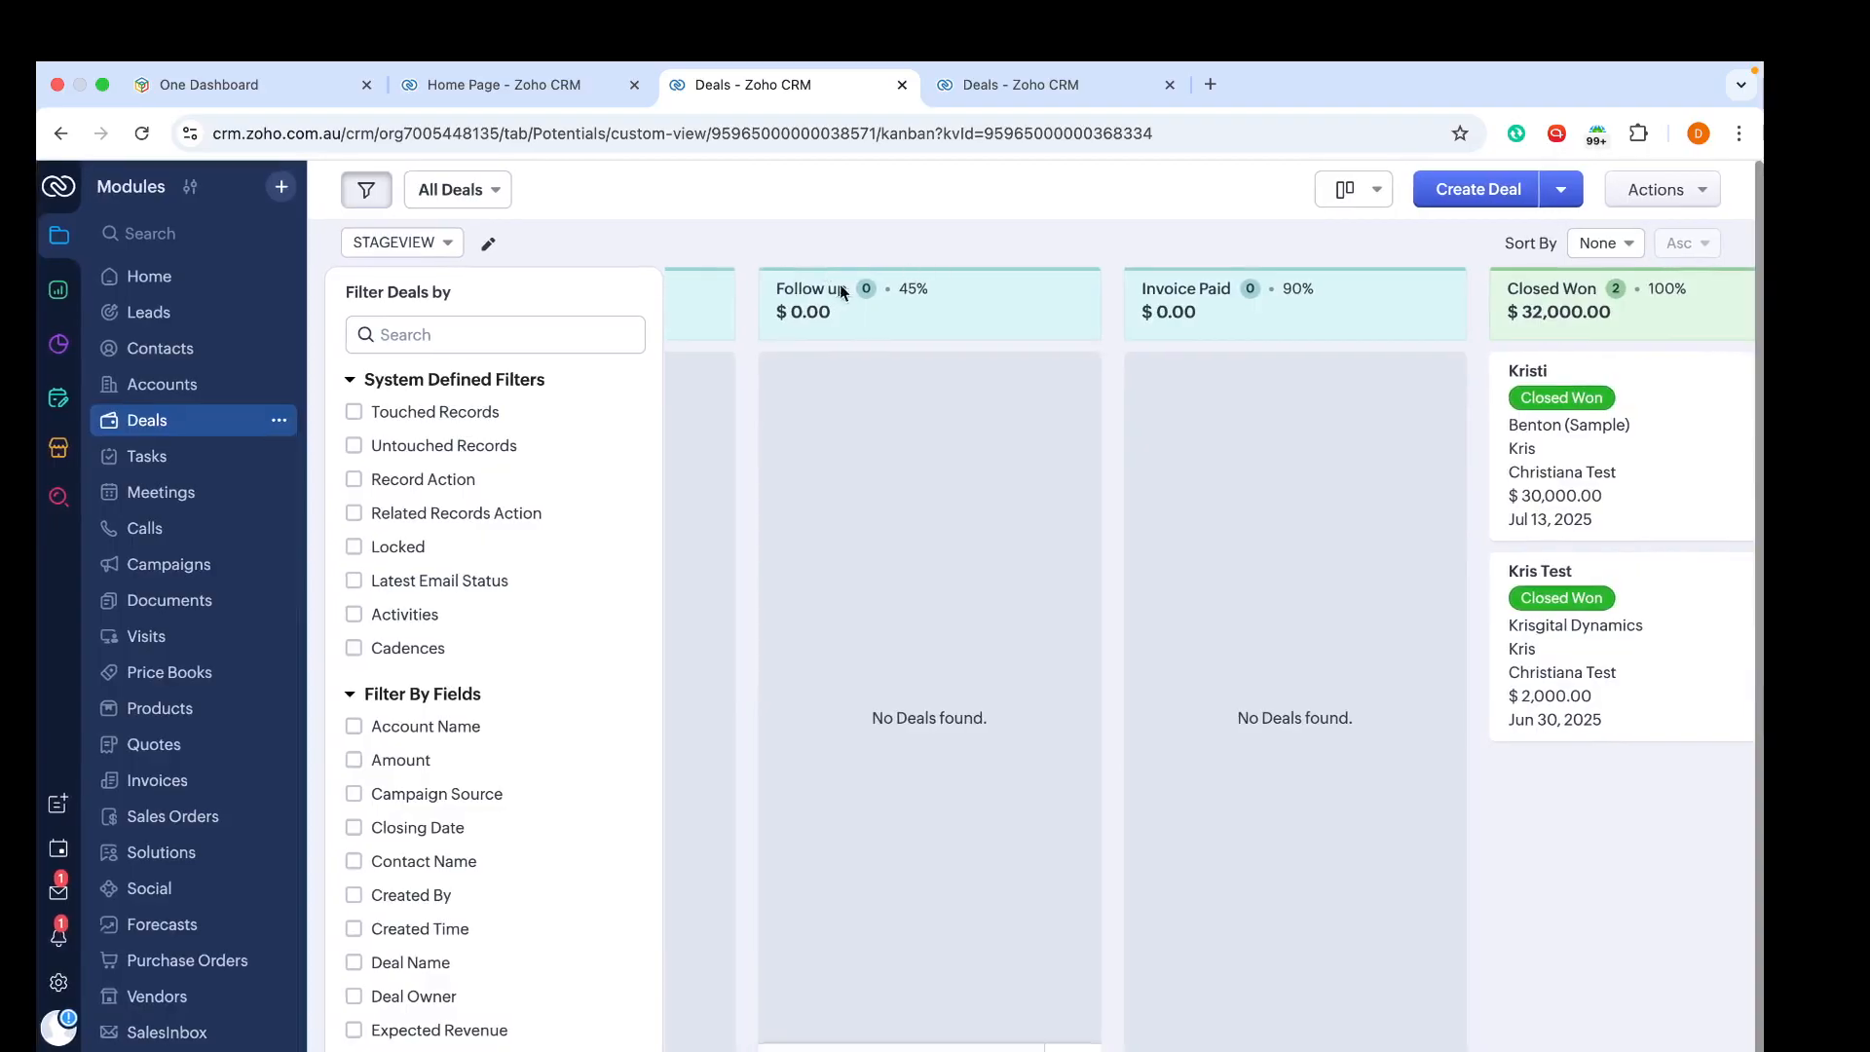
pyautogui.hscroll(2, 1200, 343)
pyautogui.hscroll(8, 1200, 342)
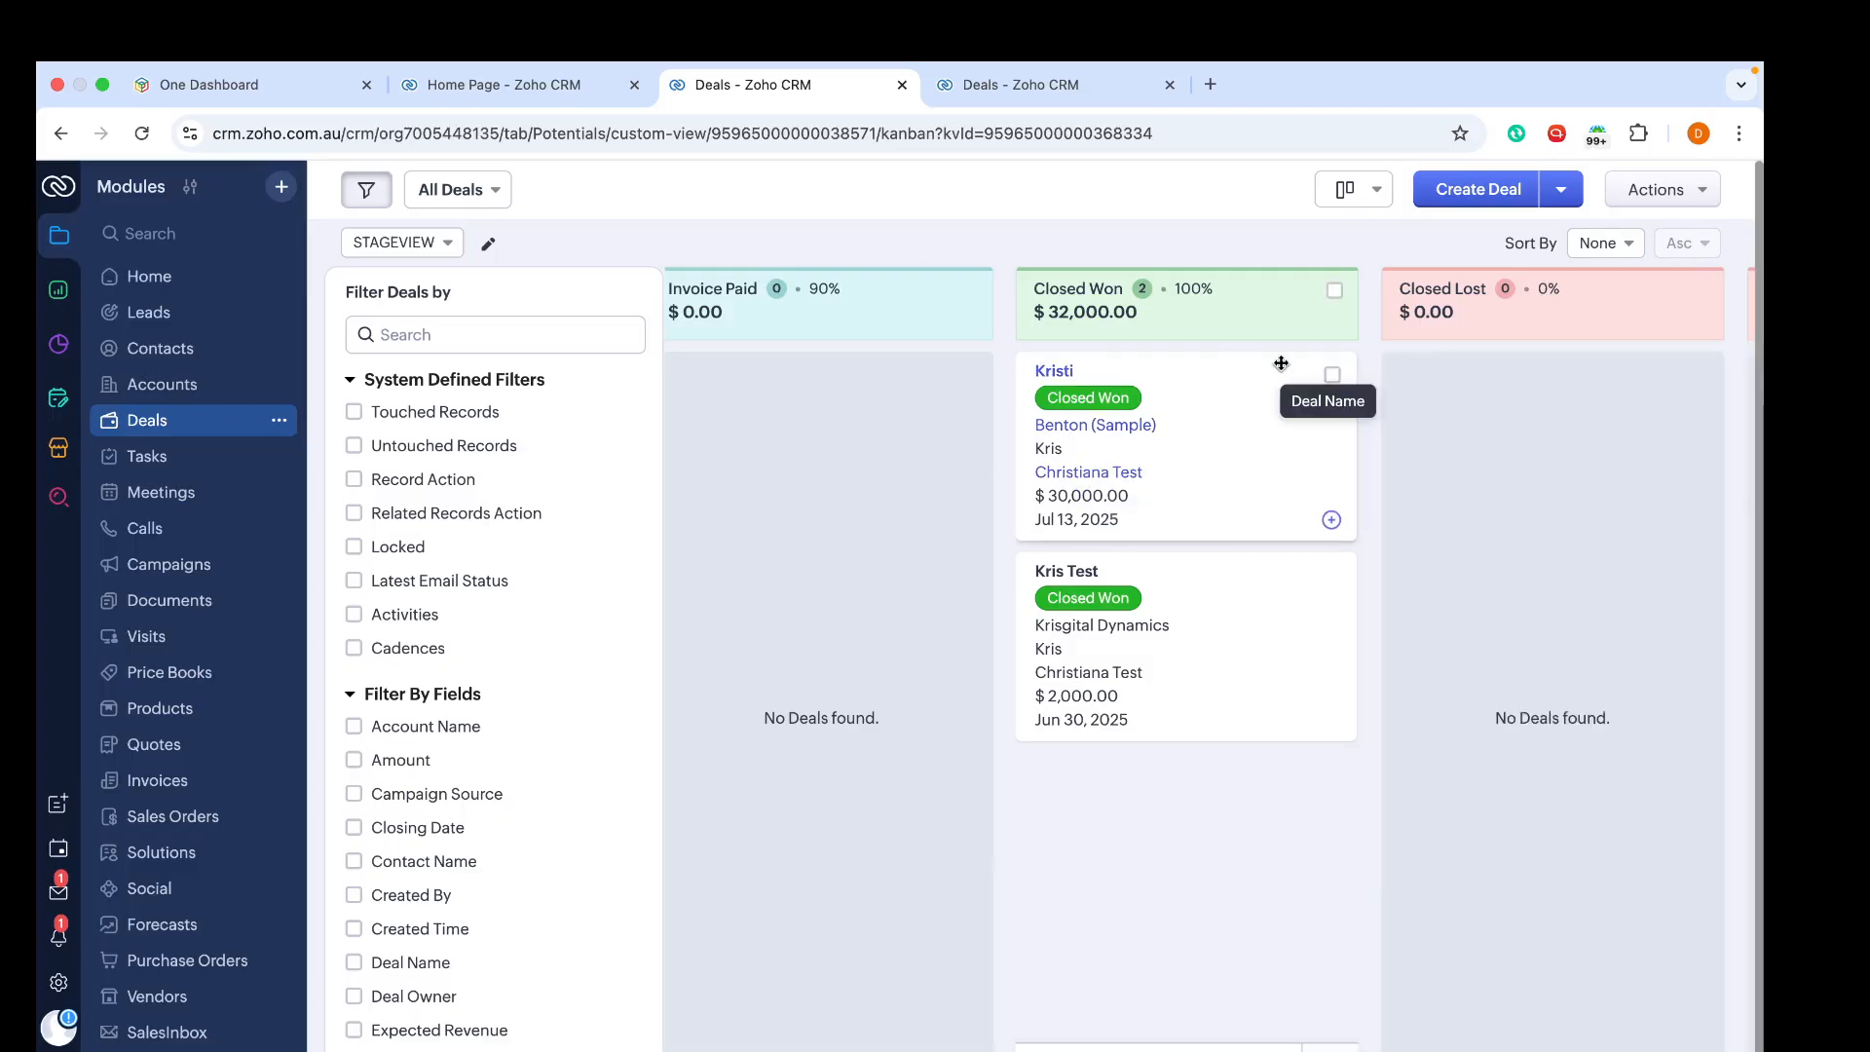
pyautogui.hscroll(5, 1281, 362)
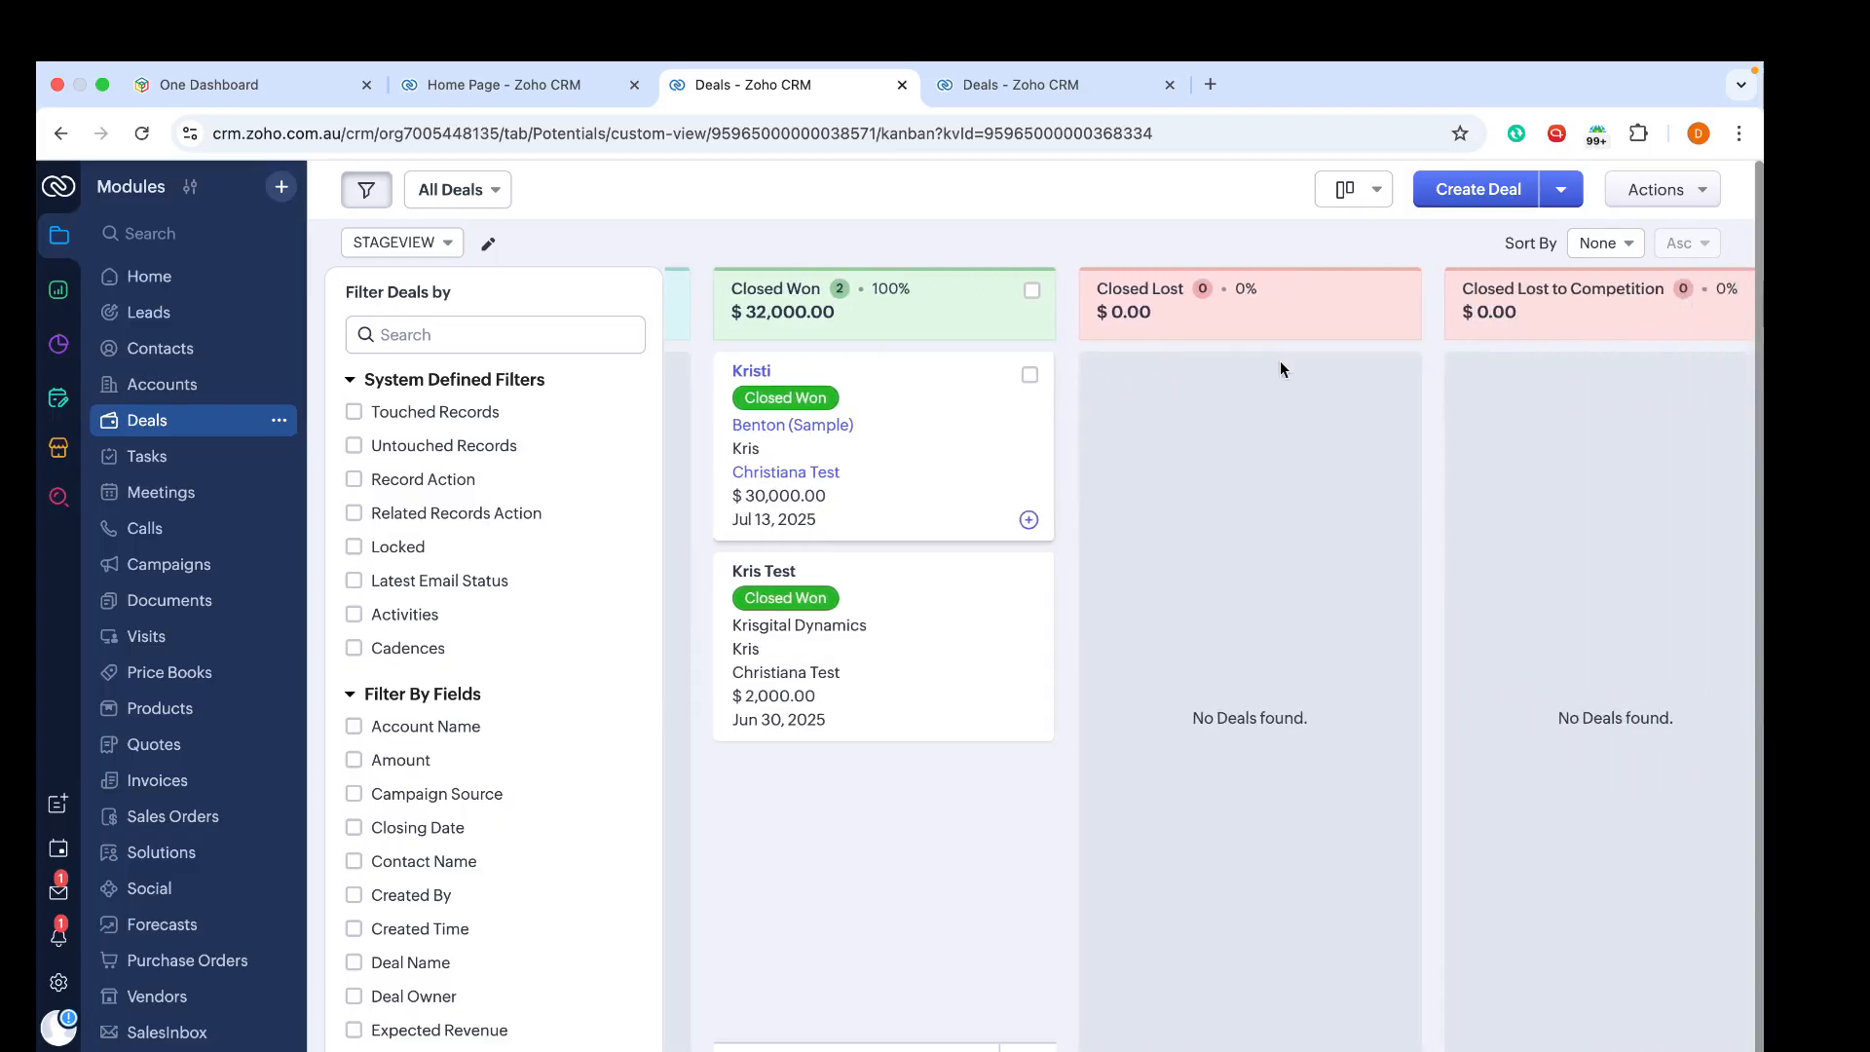
pyautogui.hscroll(1, 1083, 302)
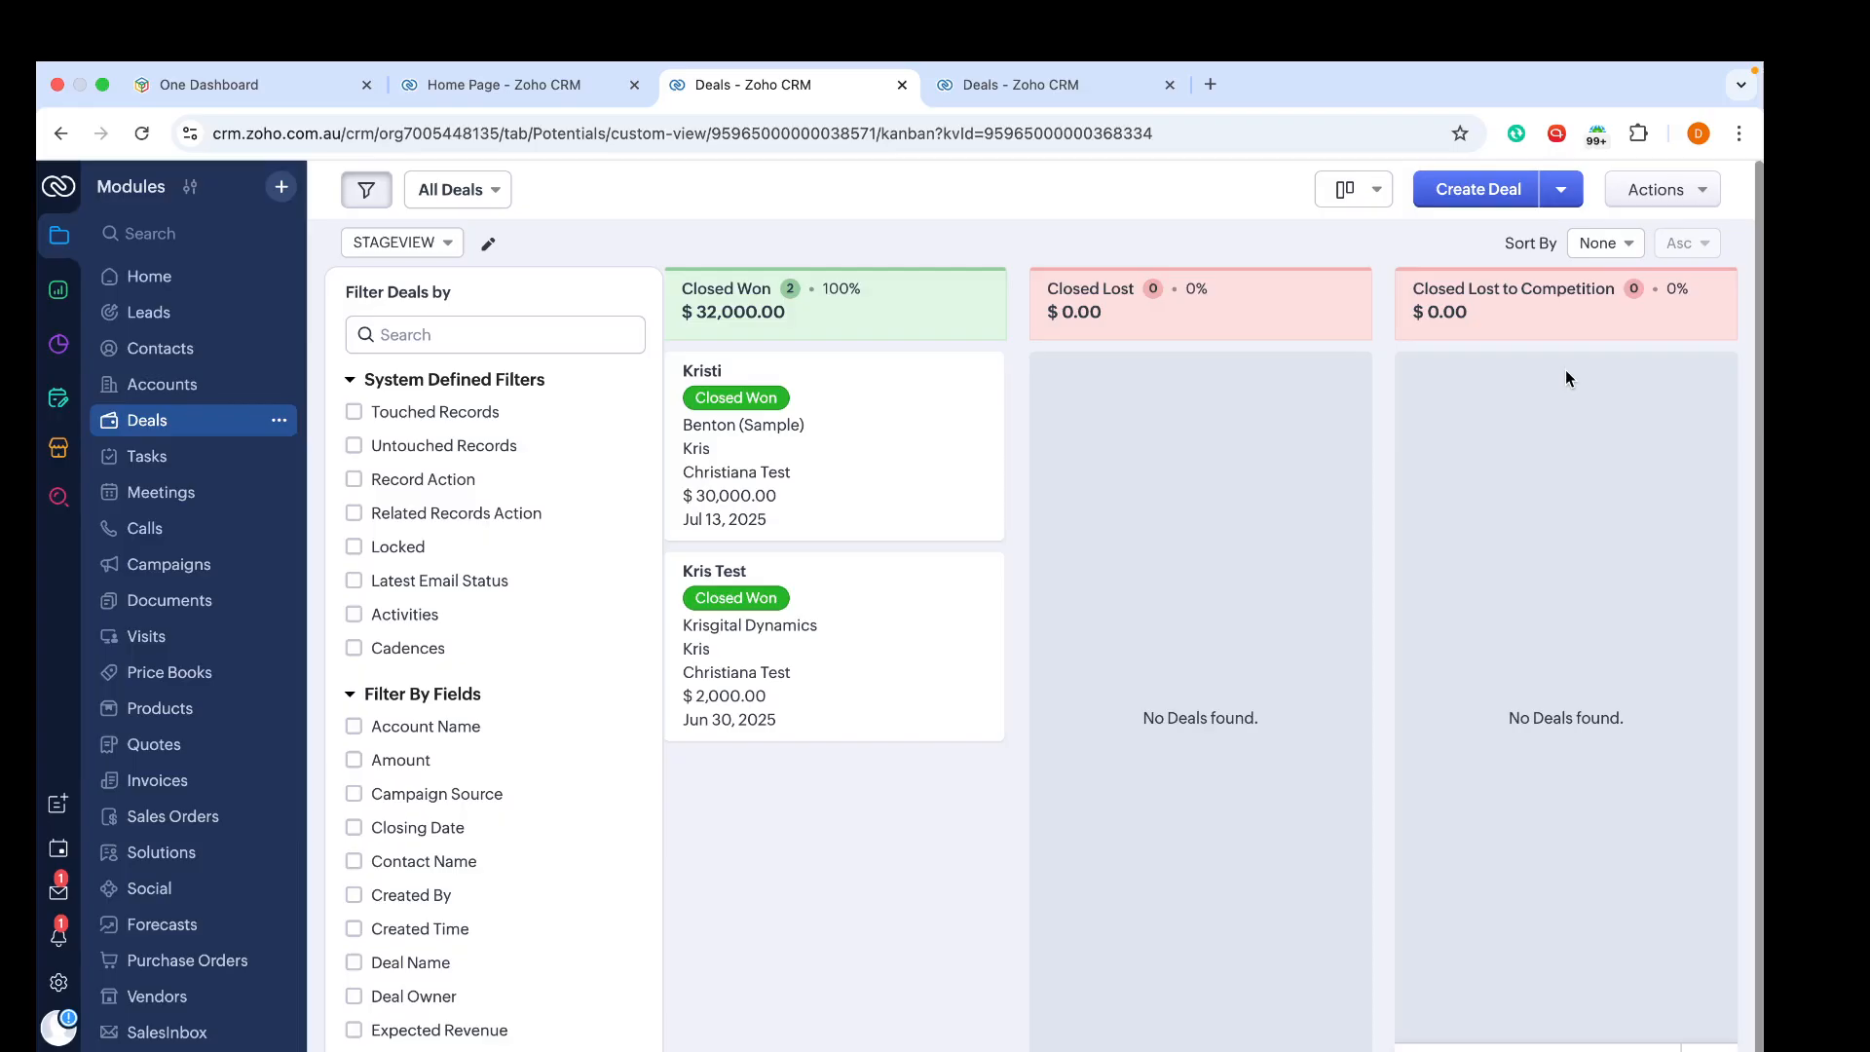
pyautogui.hscroll(-10, 1566, 378)
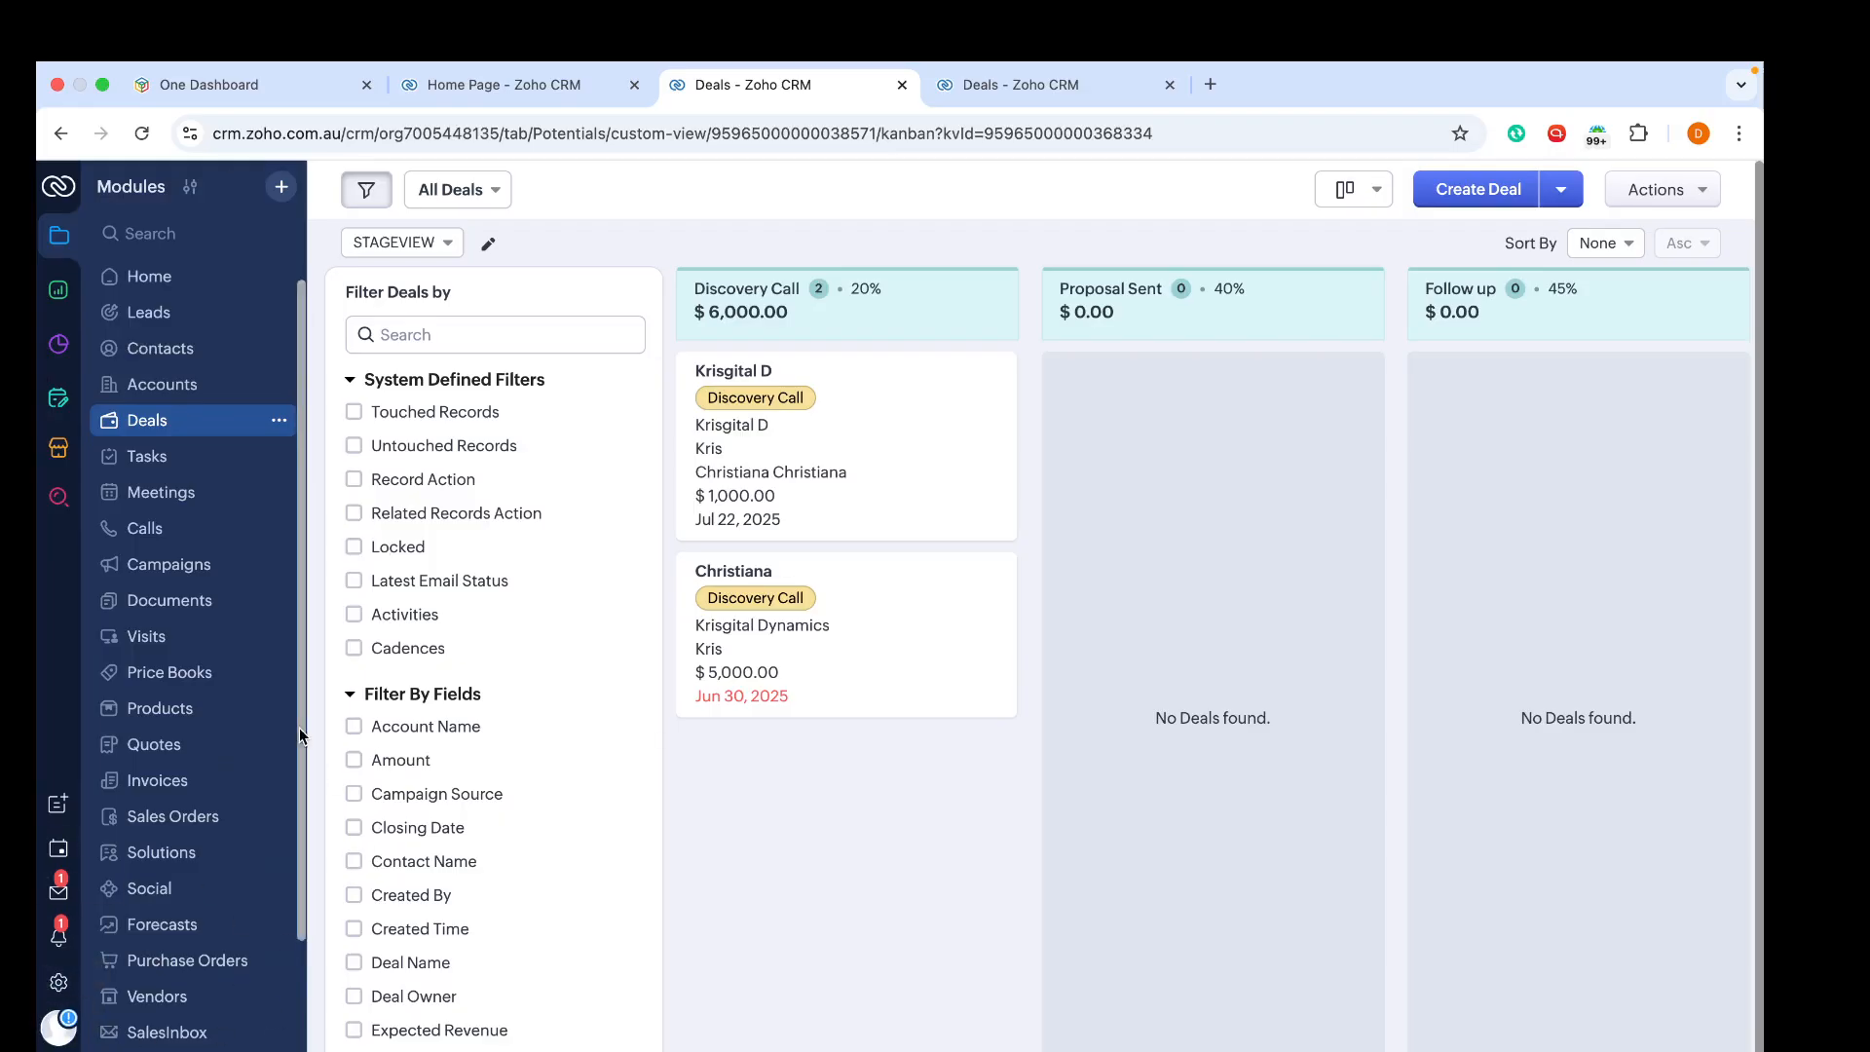
# Step: Open the Standard layout of the Deals module from the Modules and Fields setup
pyautogui.click(61, 987)
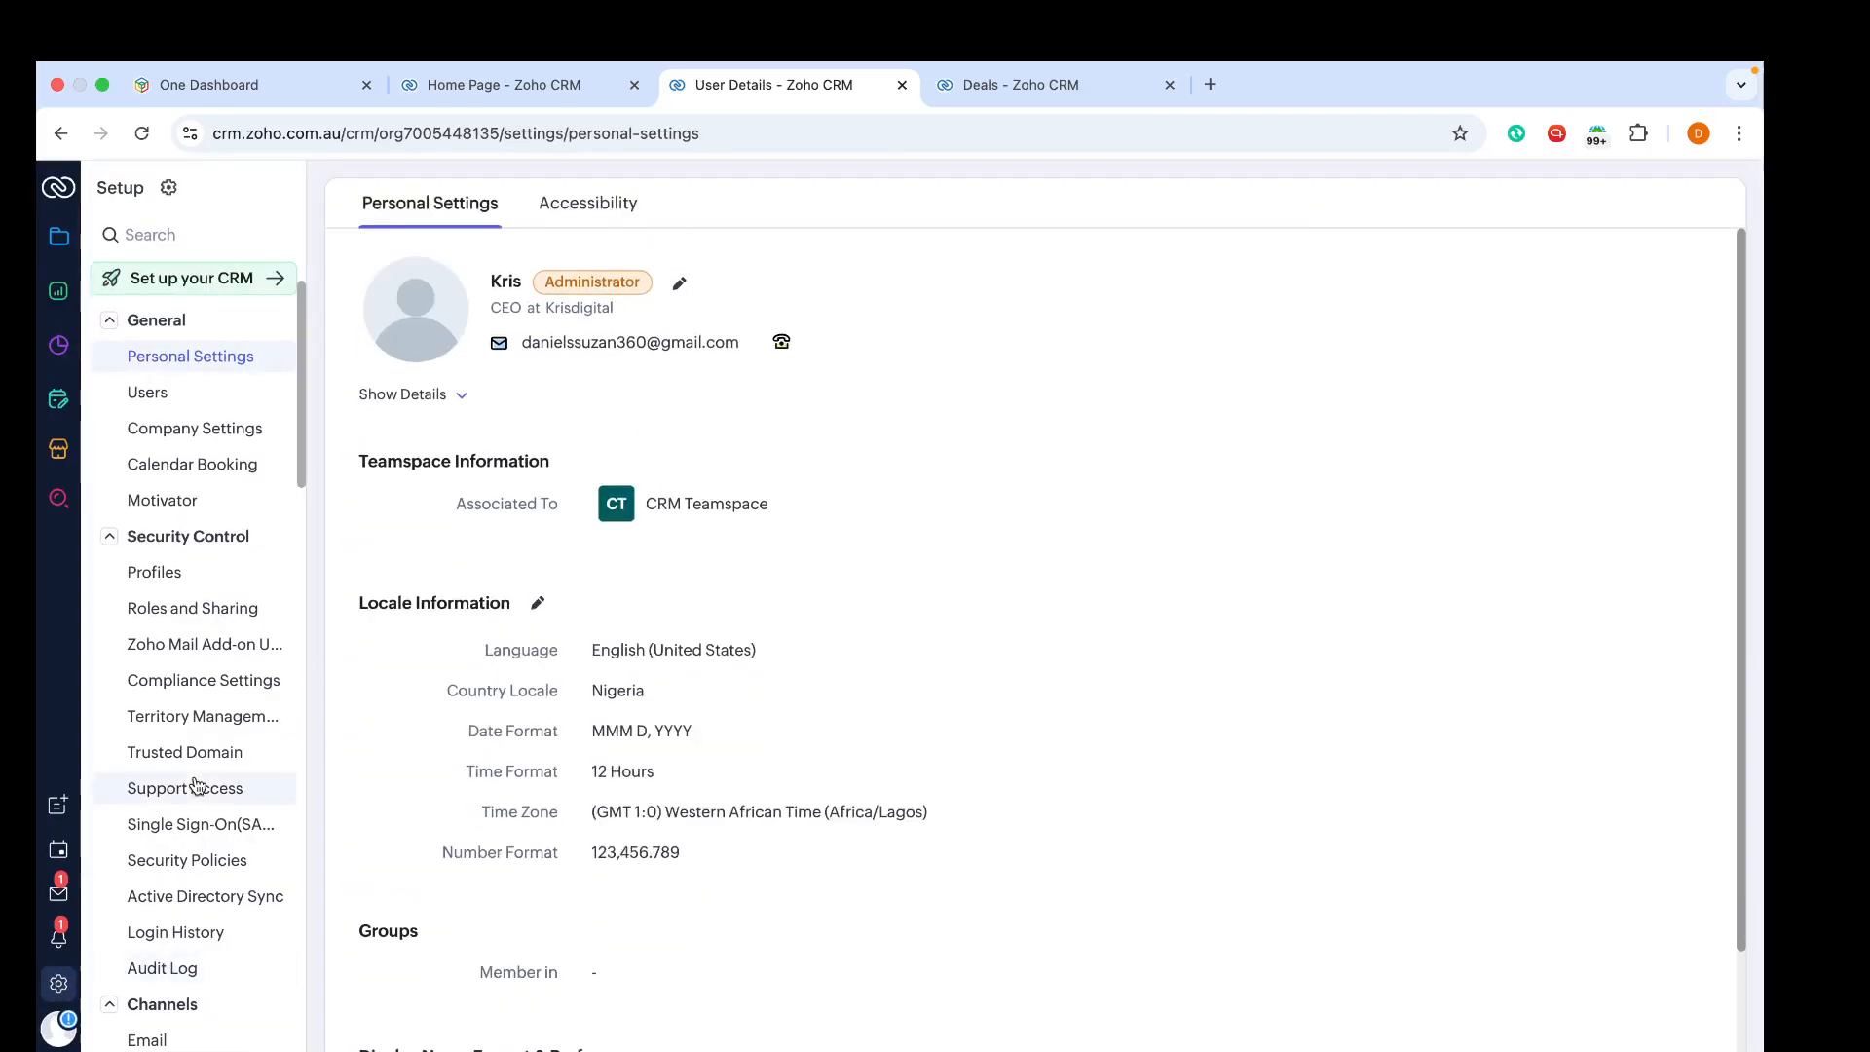
pyautogui.scroll(-2, 194, 779)
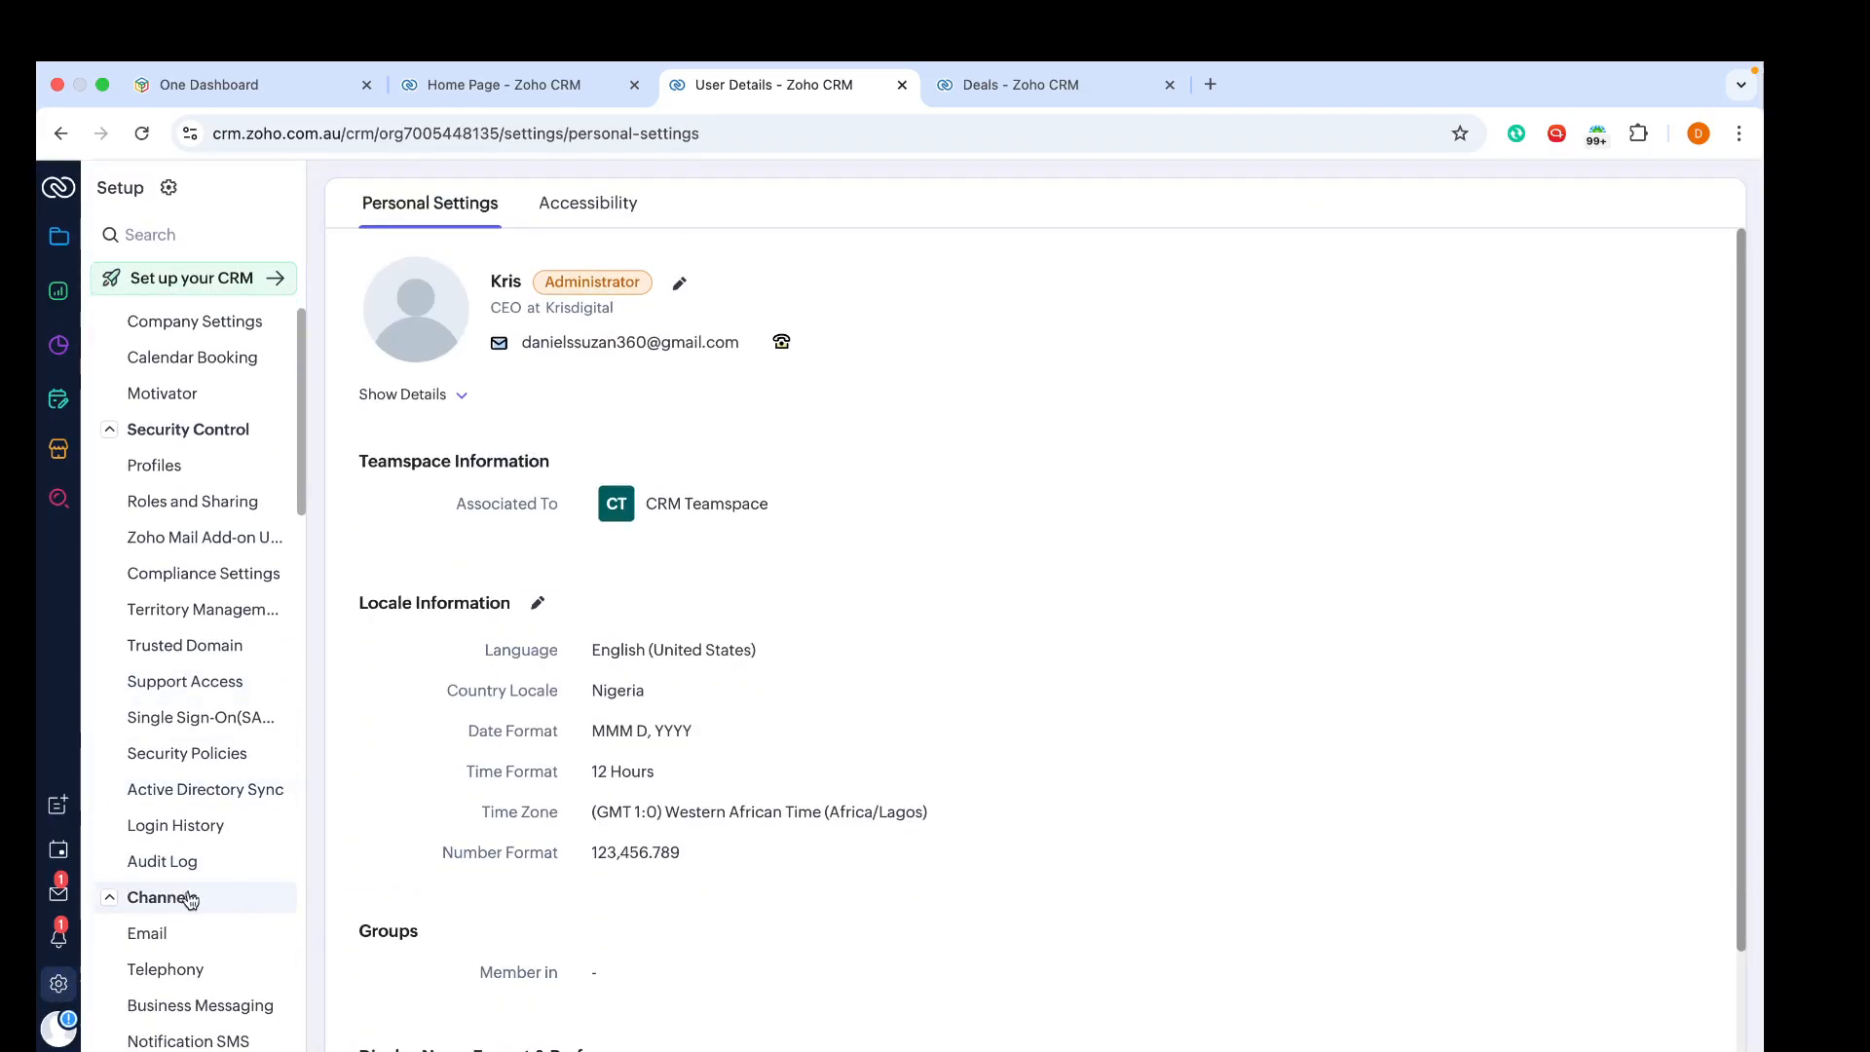
pyautogui.scroll(-6, 171, 898)
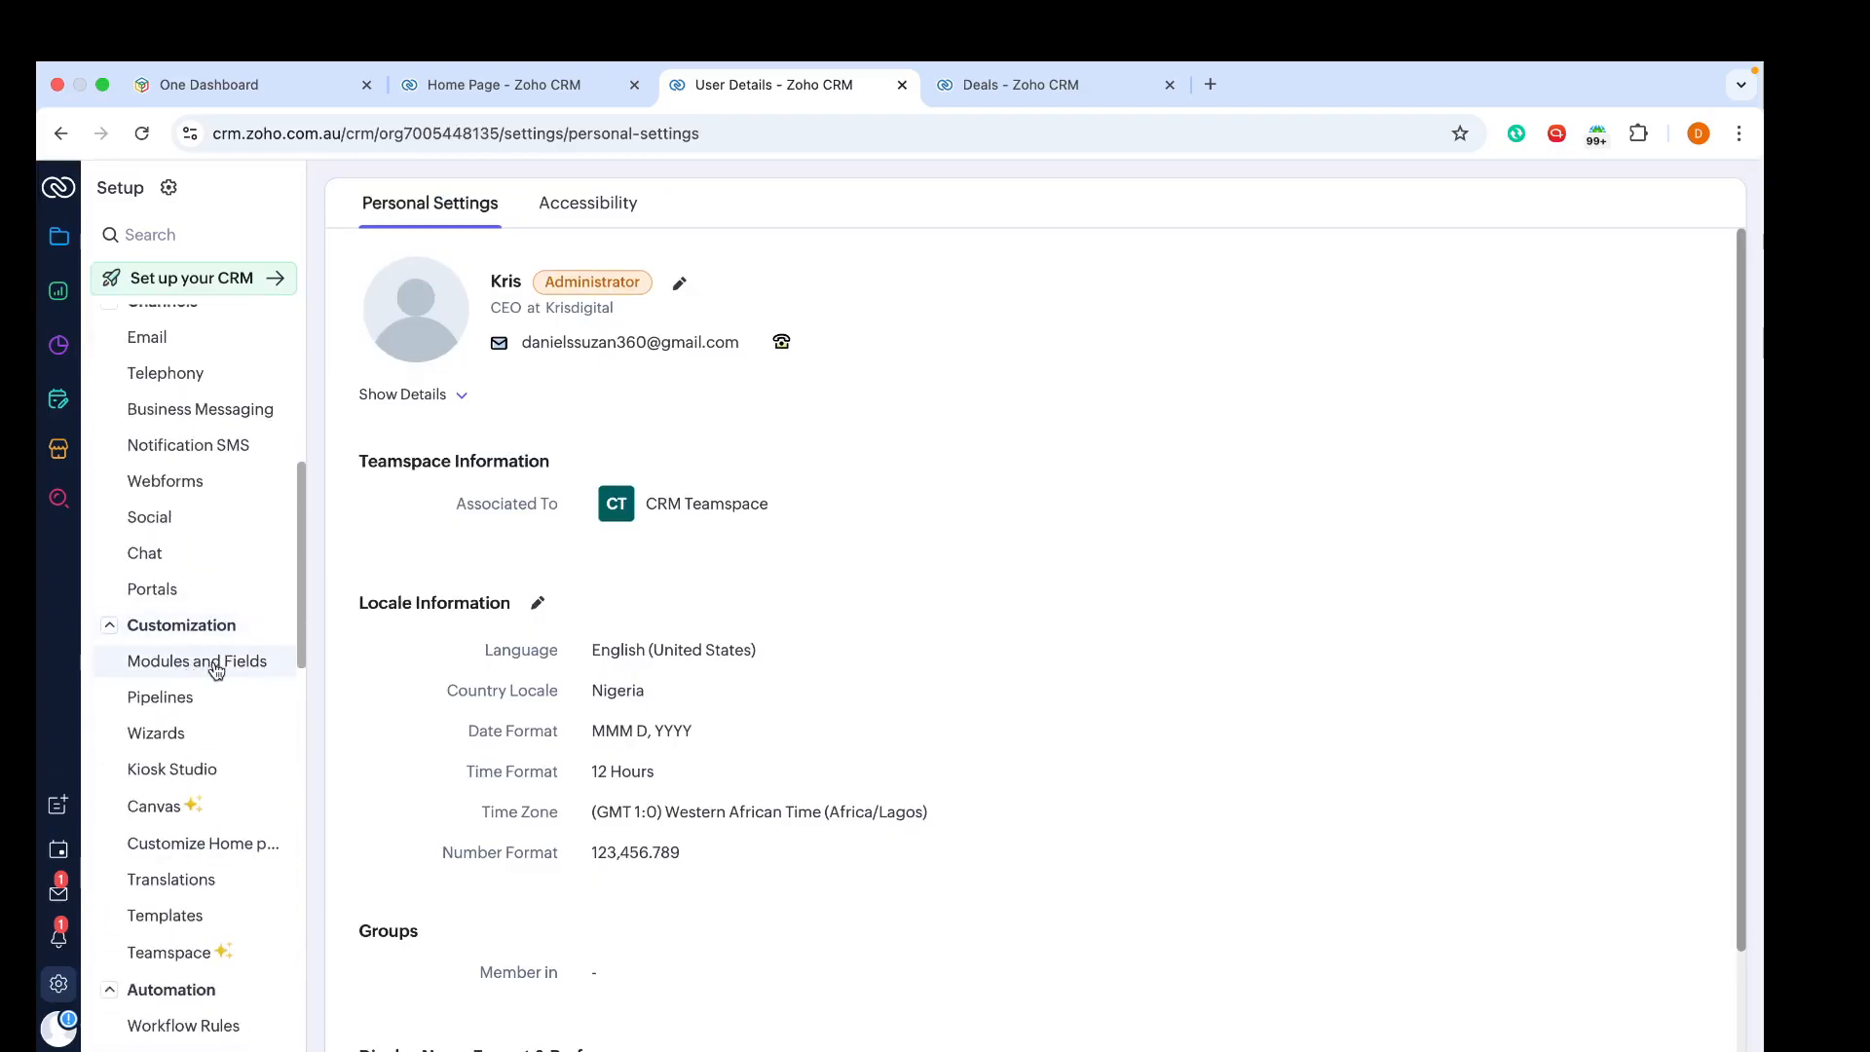
pyautogui.click(215, 655)
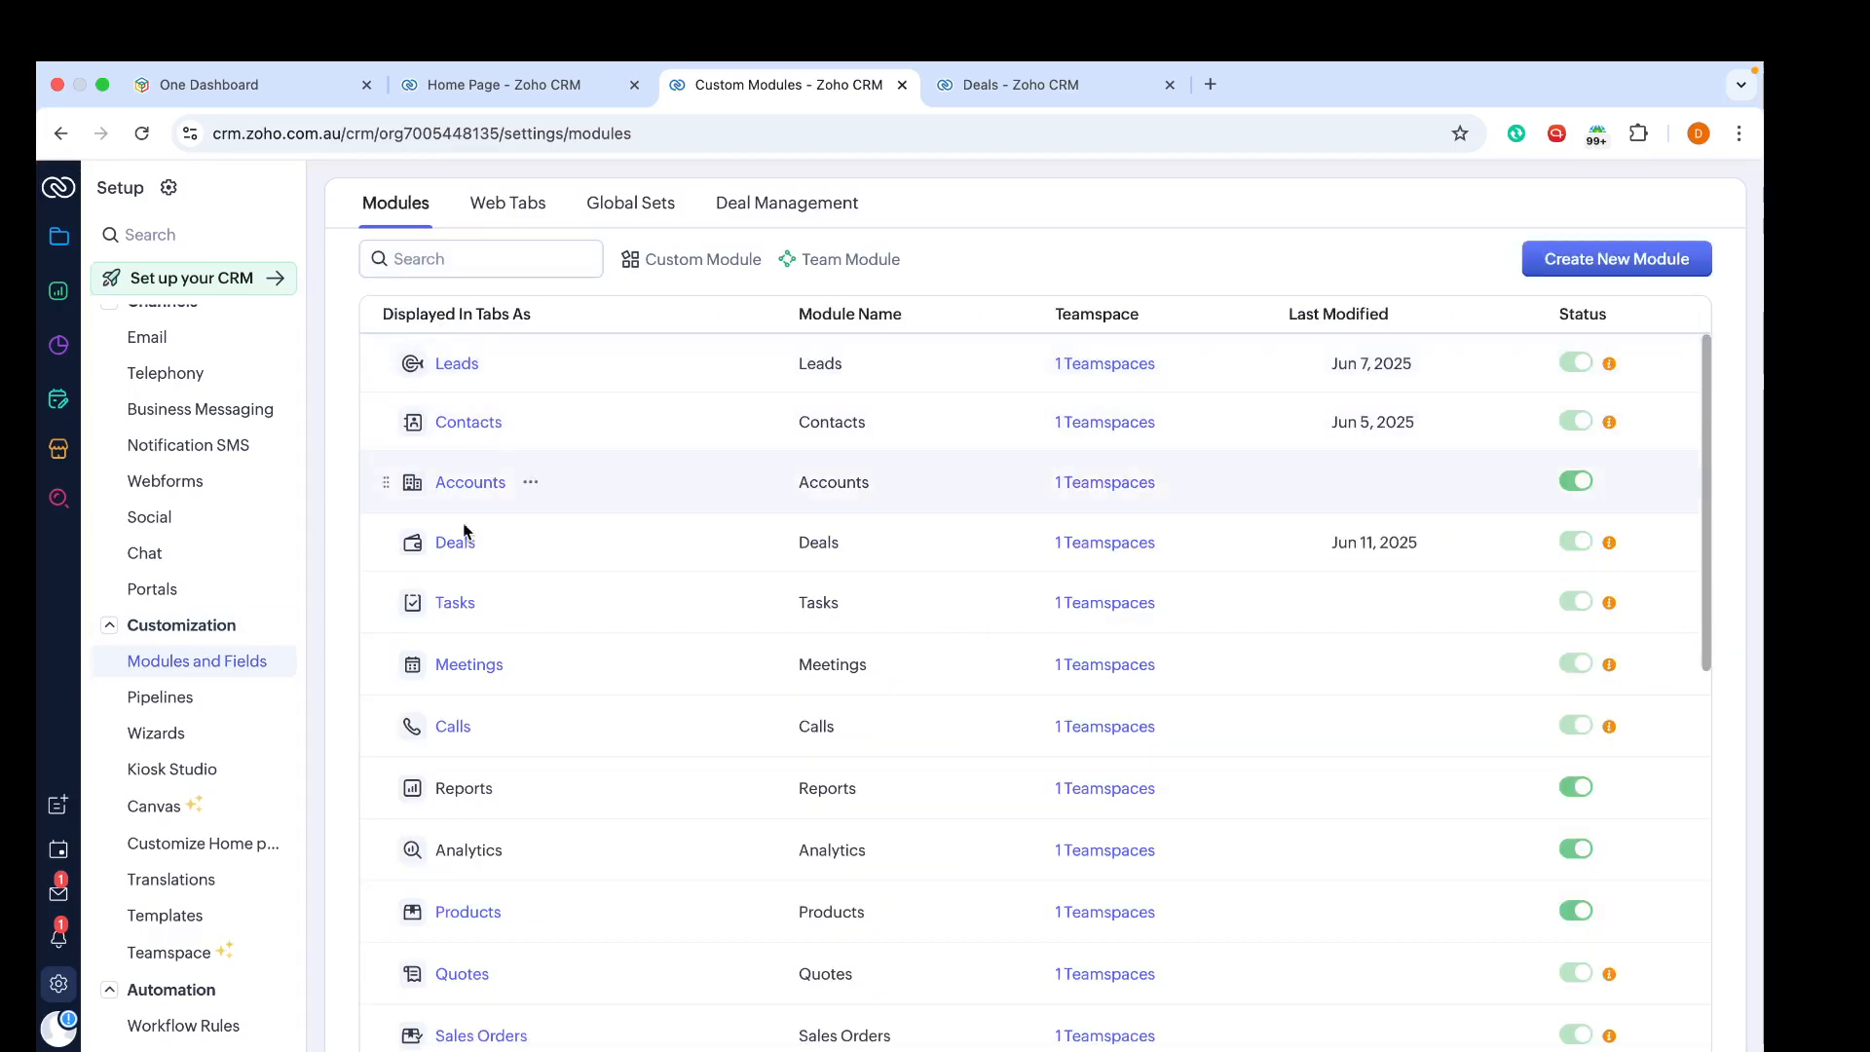
pyautogui.click(447, 541)
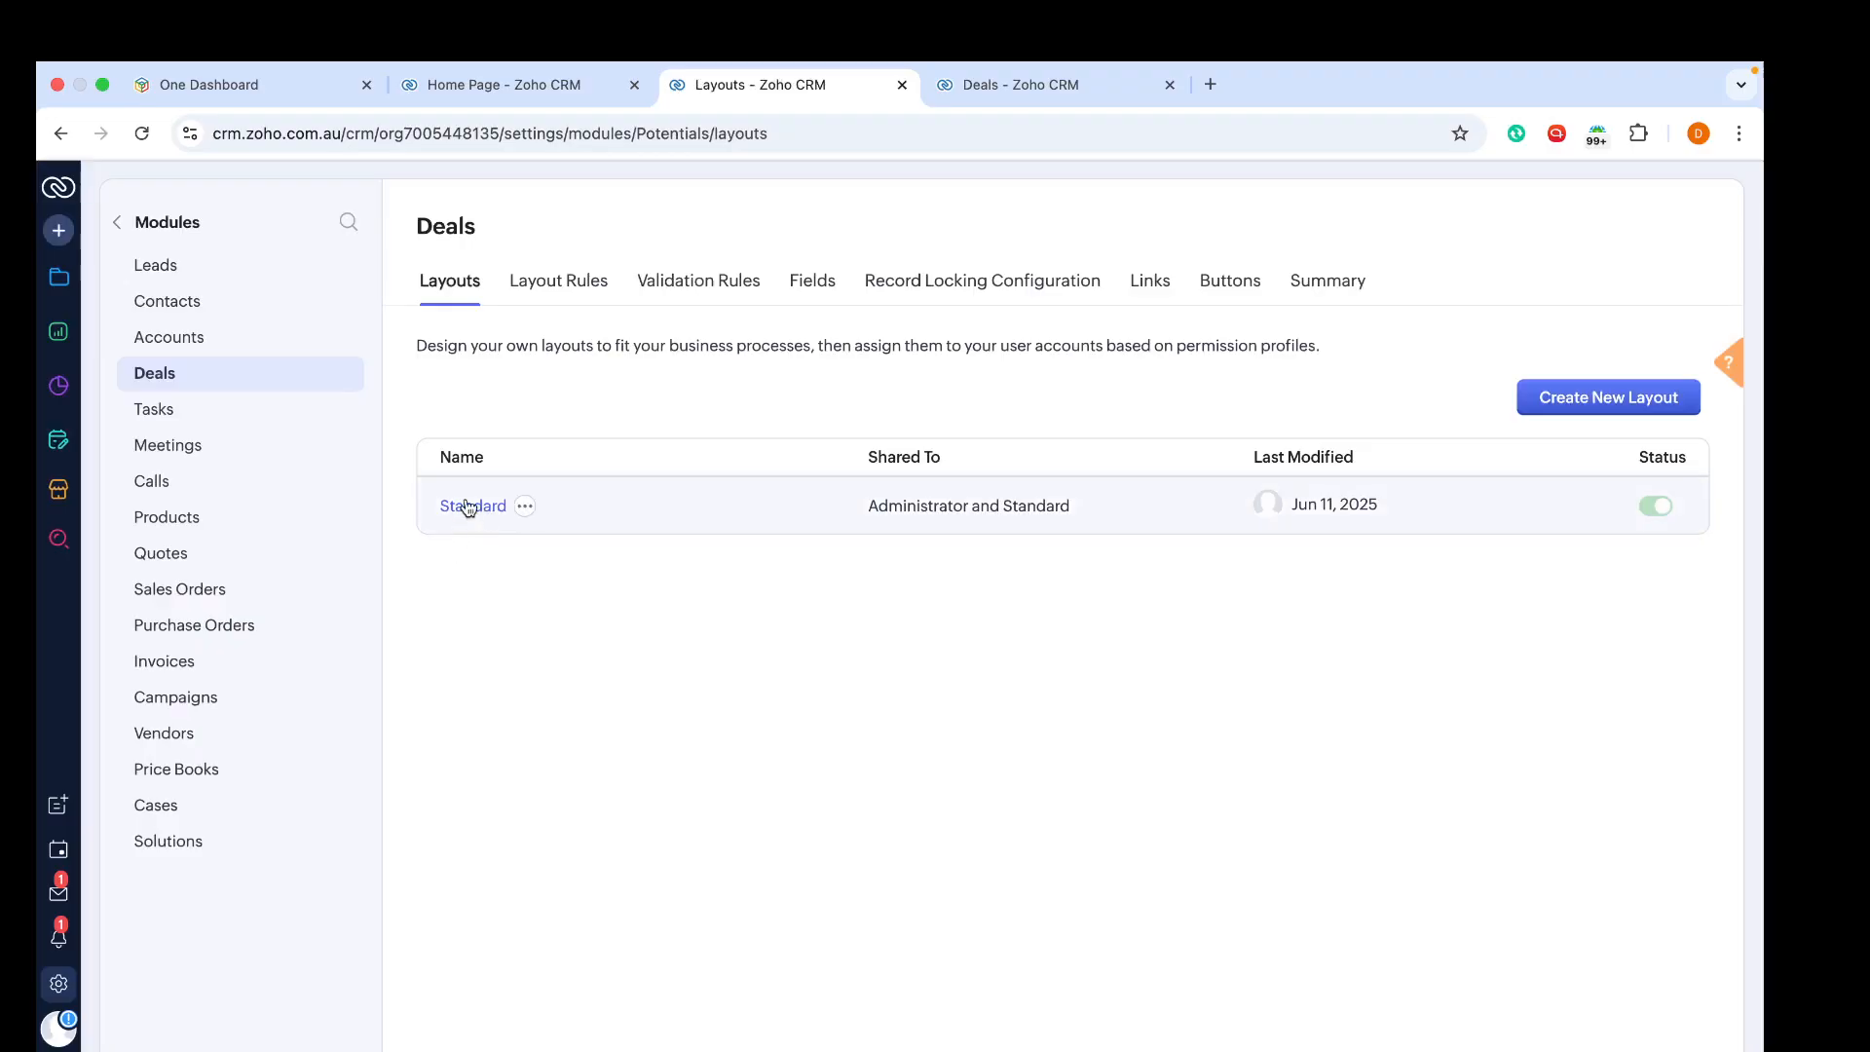
pyautogui.click(469, 508)
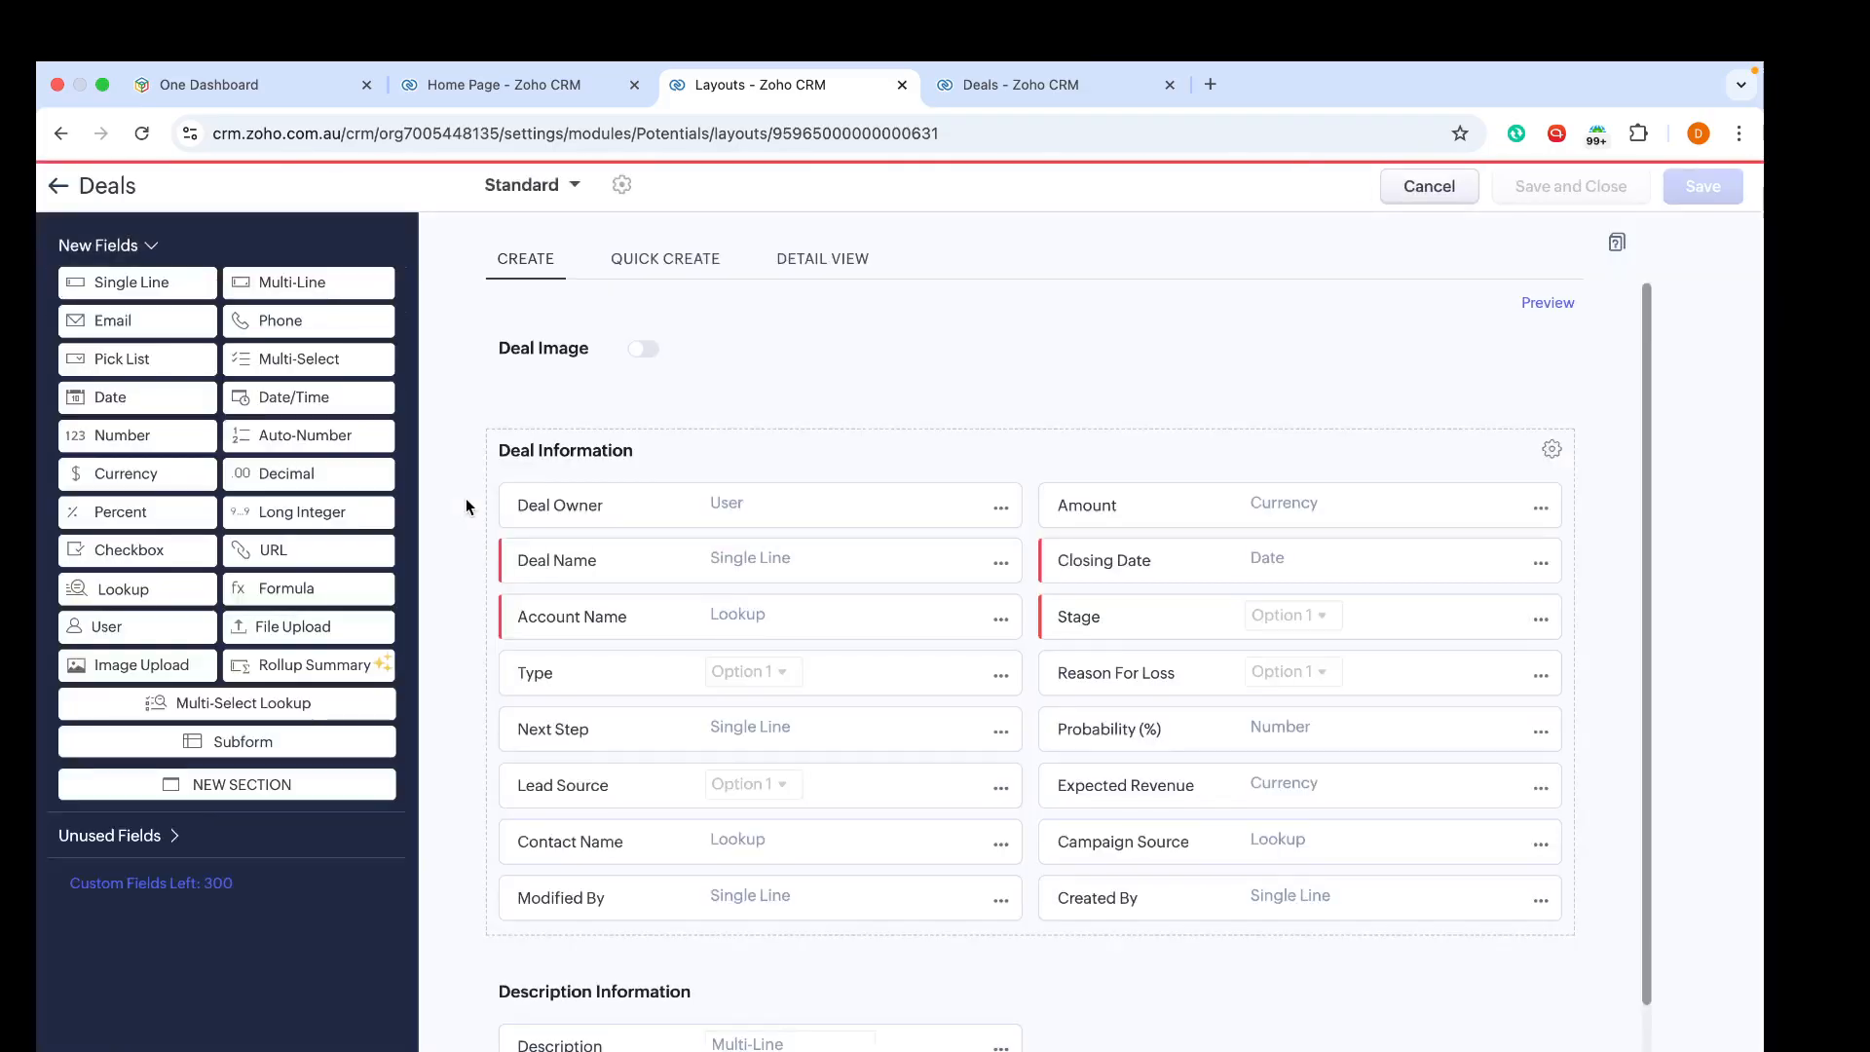
# Step: Open the Stage field's probability mapping and add a stage 'Ready to Onboard' at 20% in the Open category
pyautogui.scroll(-1, 1007, 678)
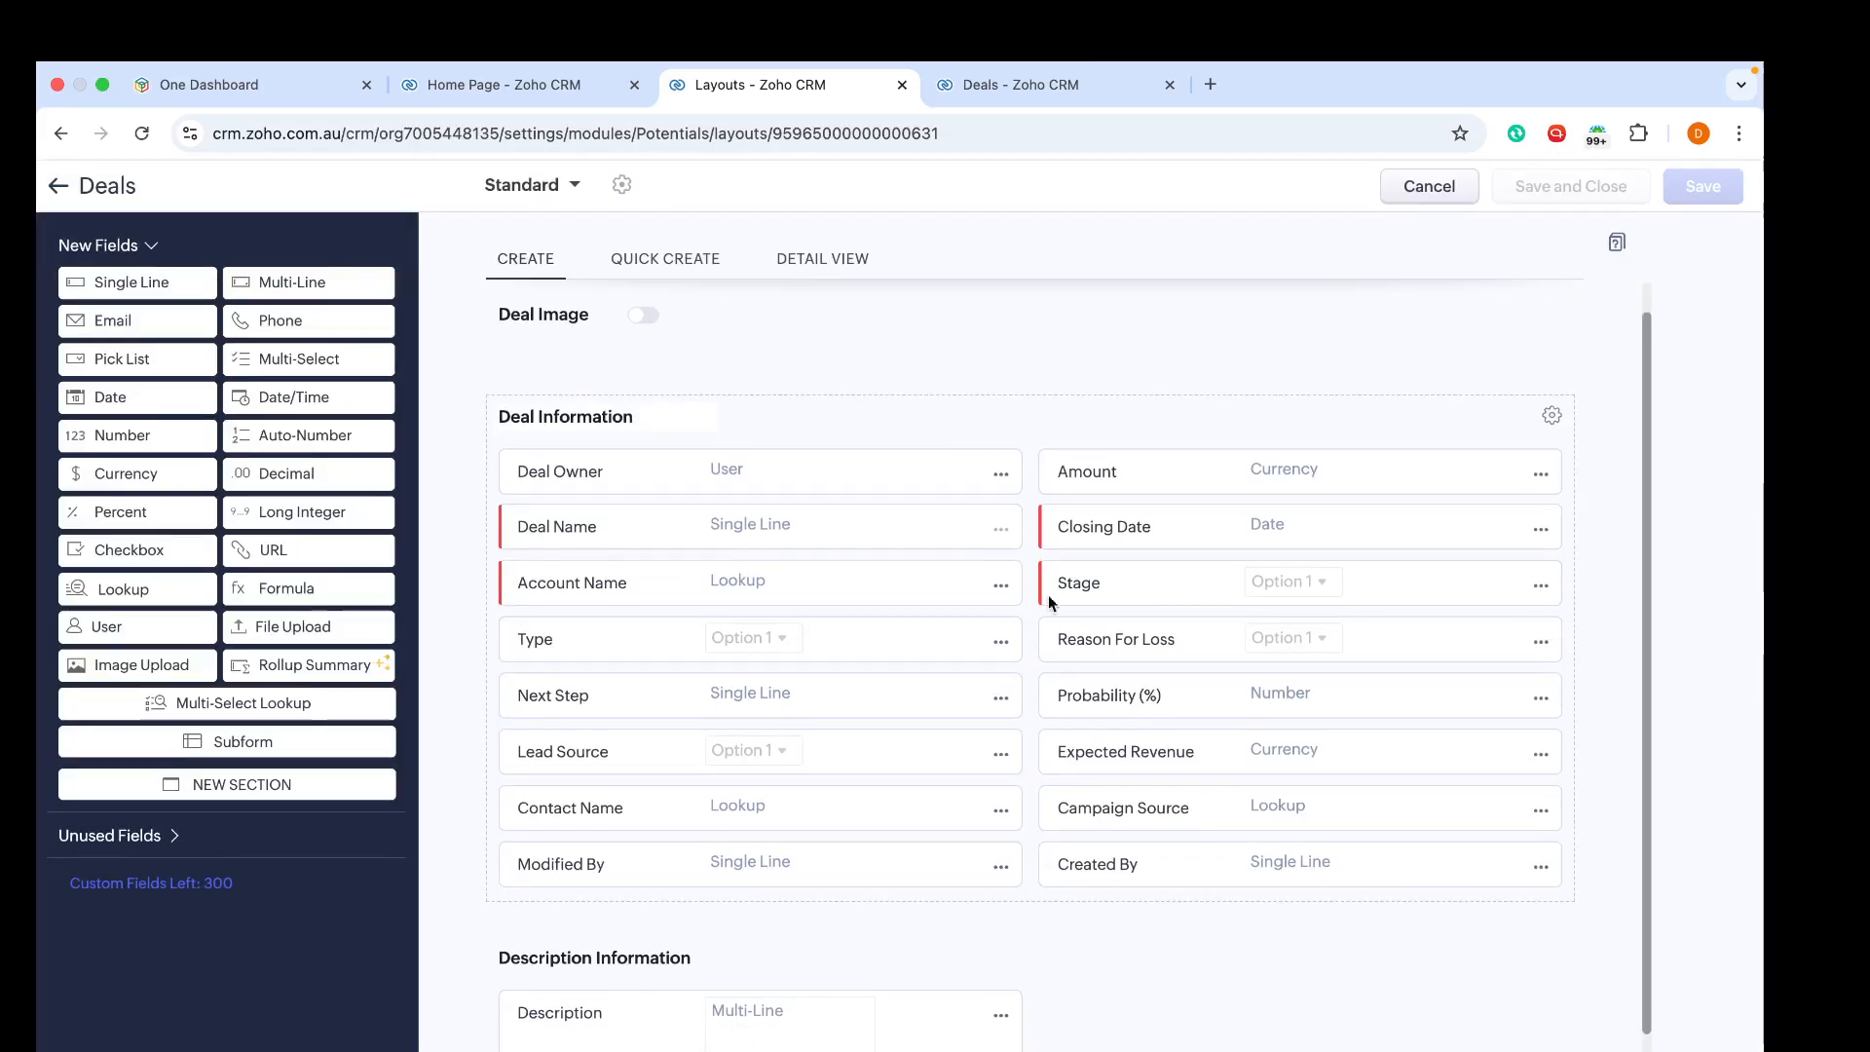
pyautogui.click(1541, 585)
pyautogui.click(1410, 628)
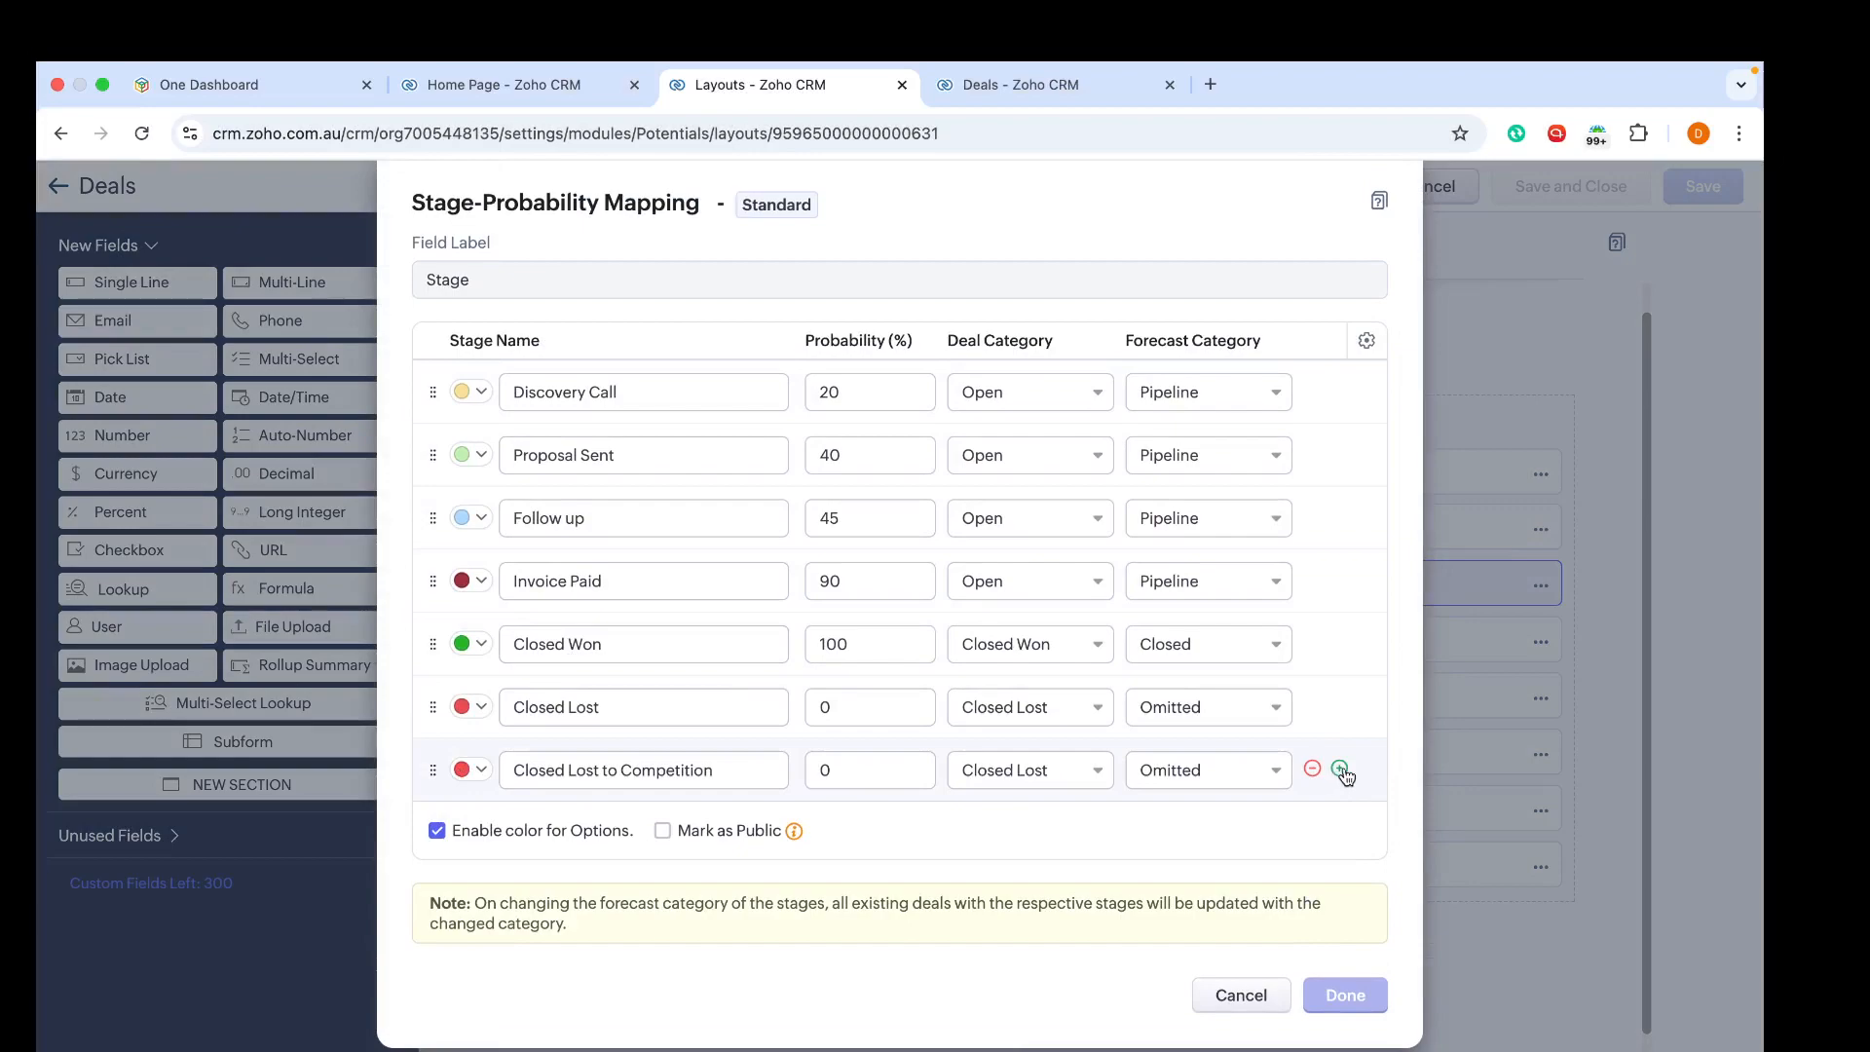
pyautogui.click(1341, 770)
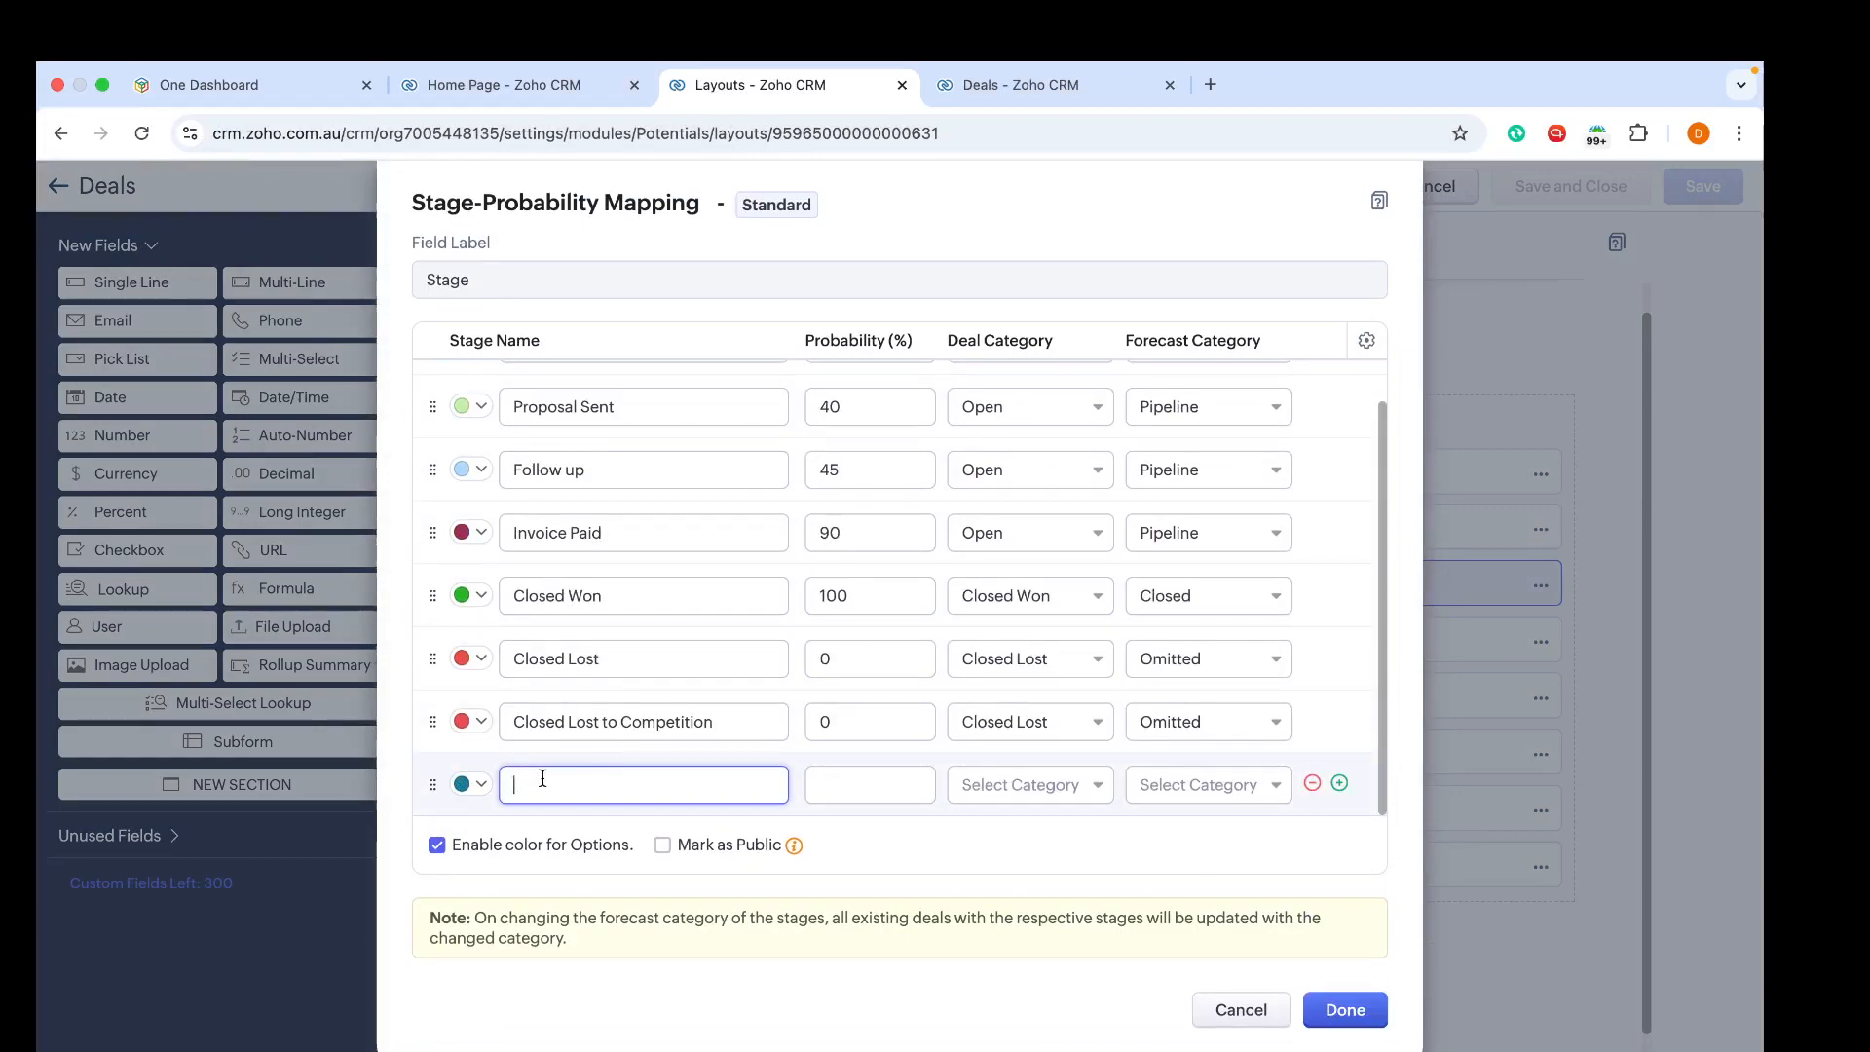
pyautogui.write('Ready to Onboard')
pyautogui.click(835, 782)
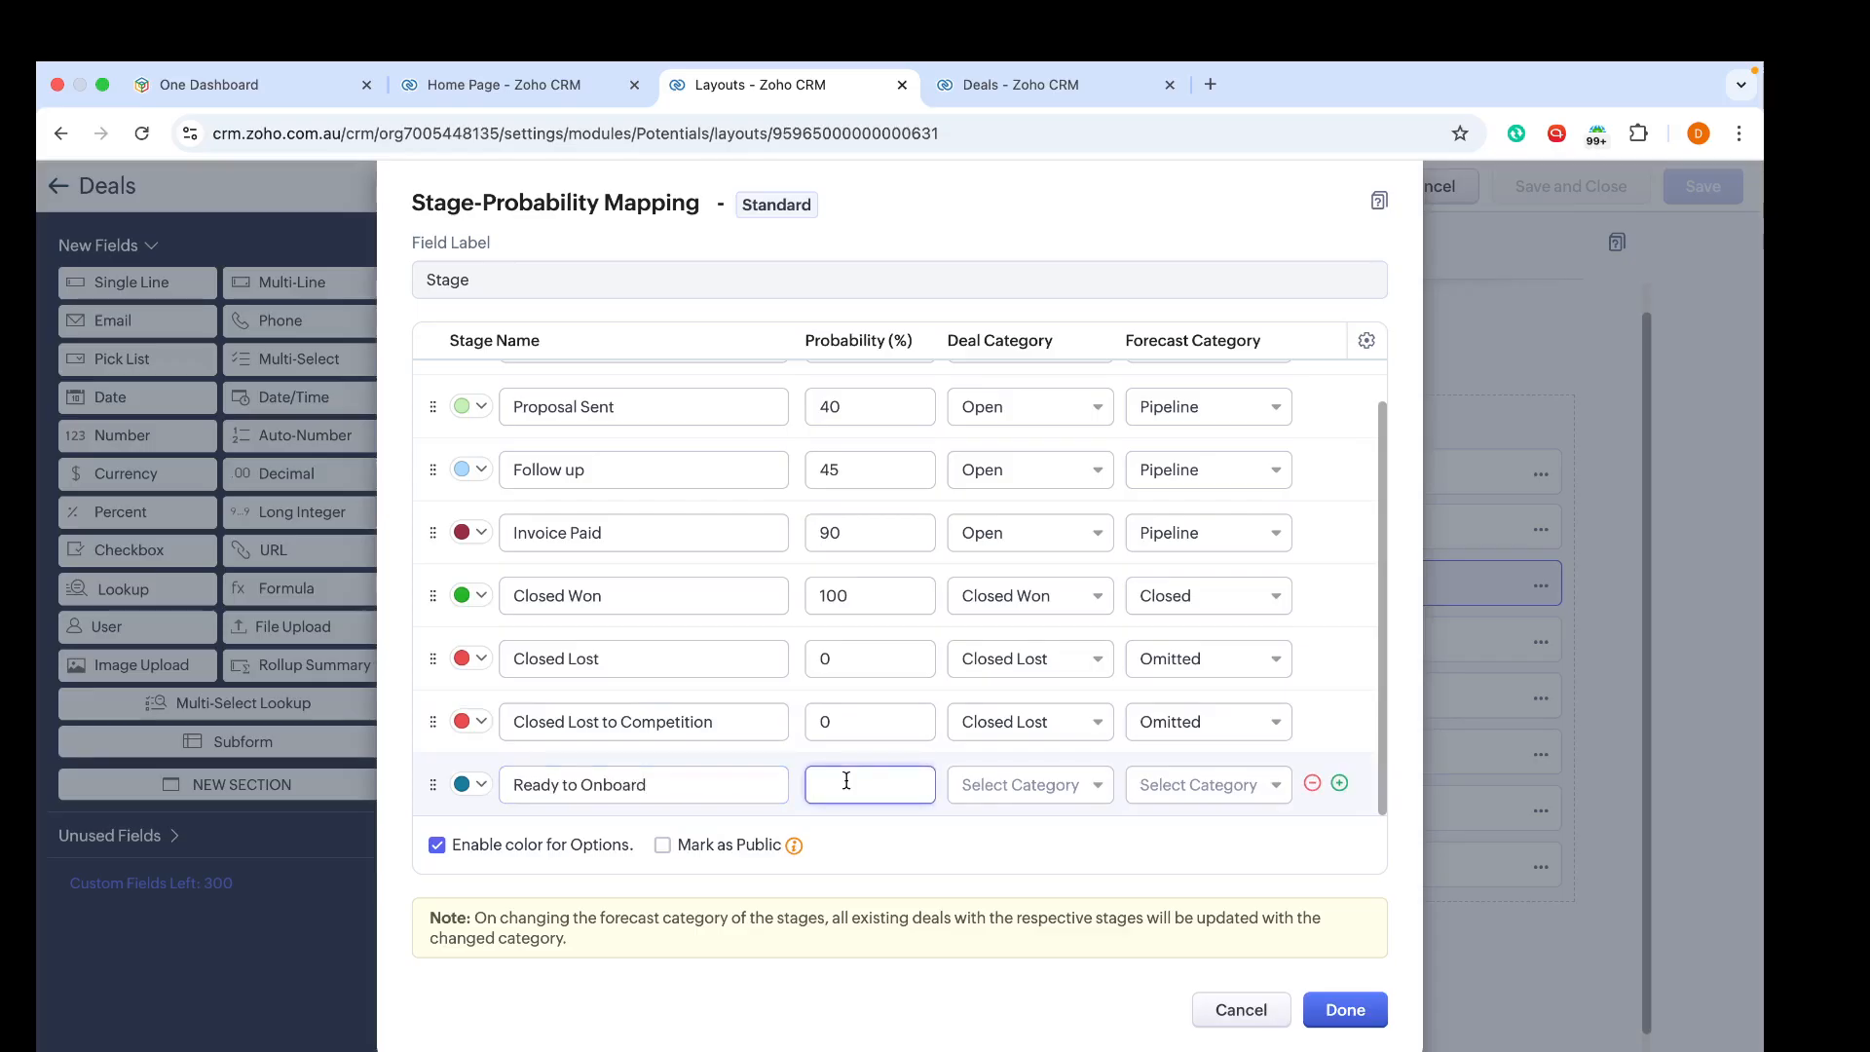
pyautogui.write('20')
pyautogui.click(1107, 789)
pyautogui.click(1003, 827)
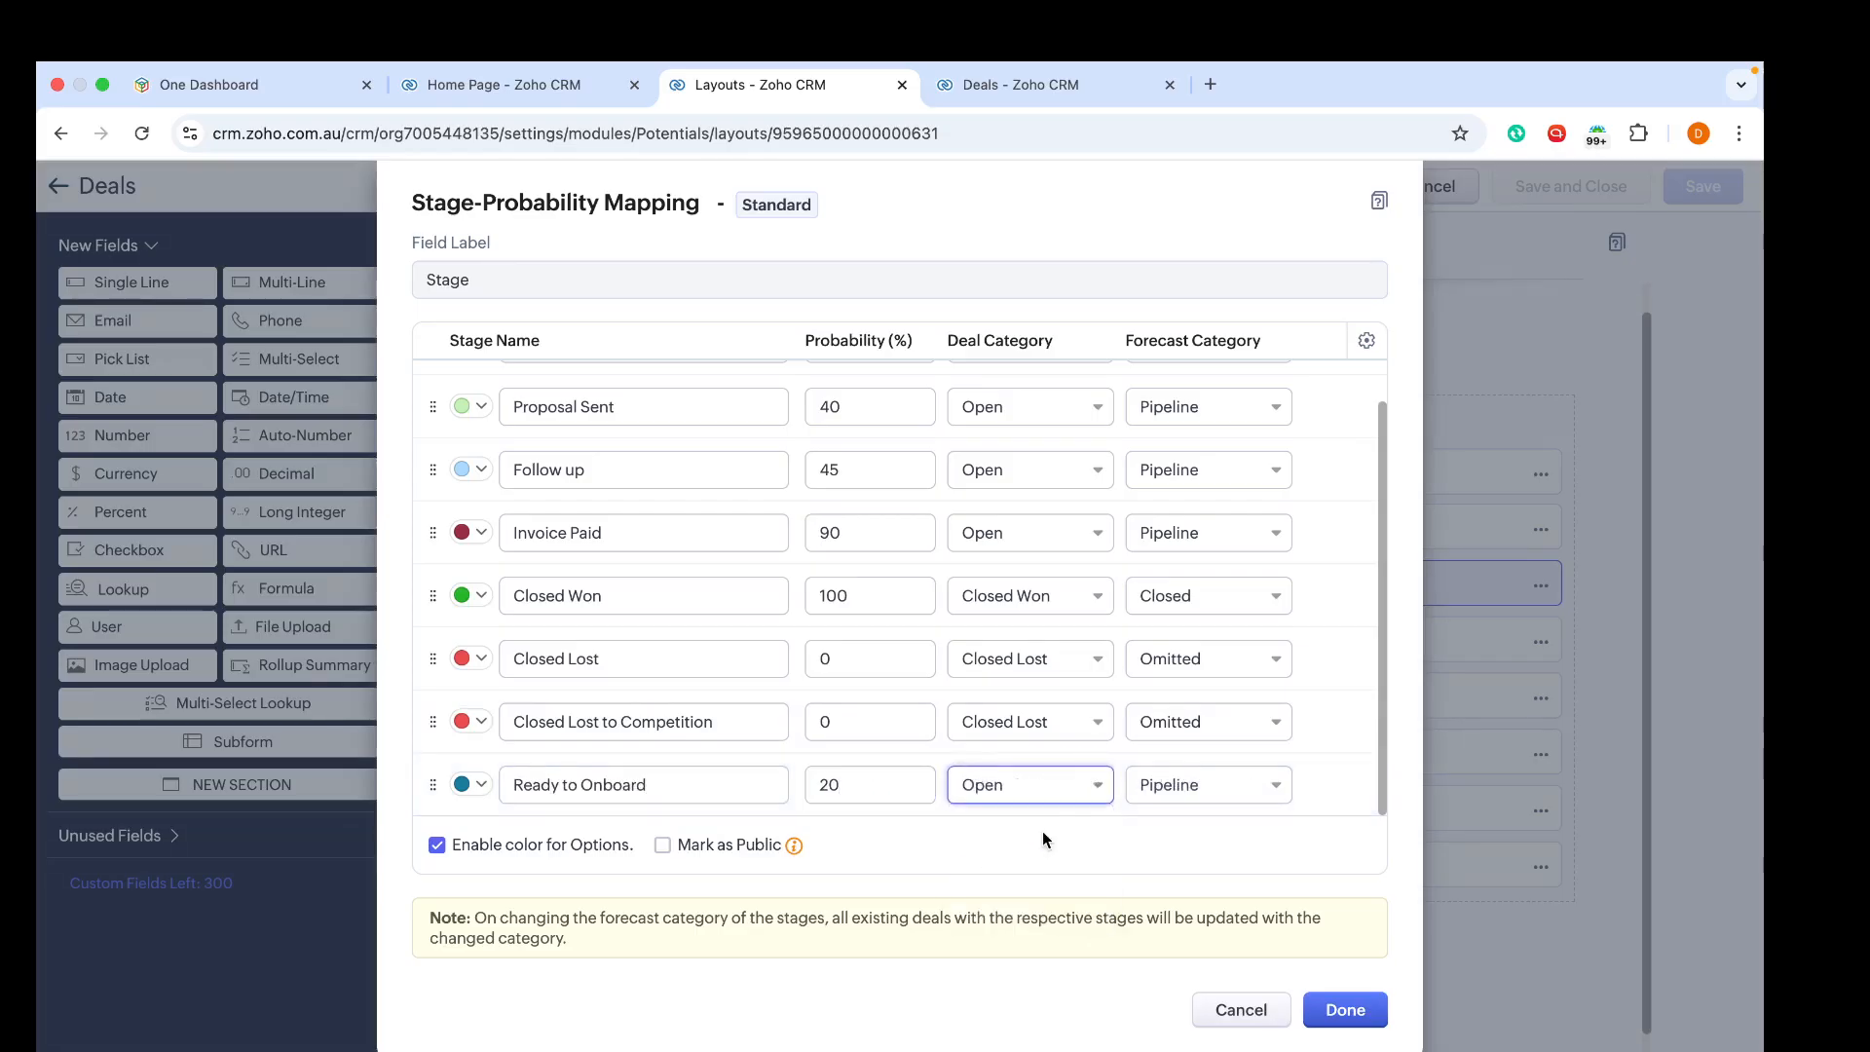
# Step: Add a stage 'Access to account' with 40% probability in the Open deal category
pyautogui.click(1339, 783)
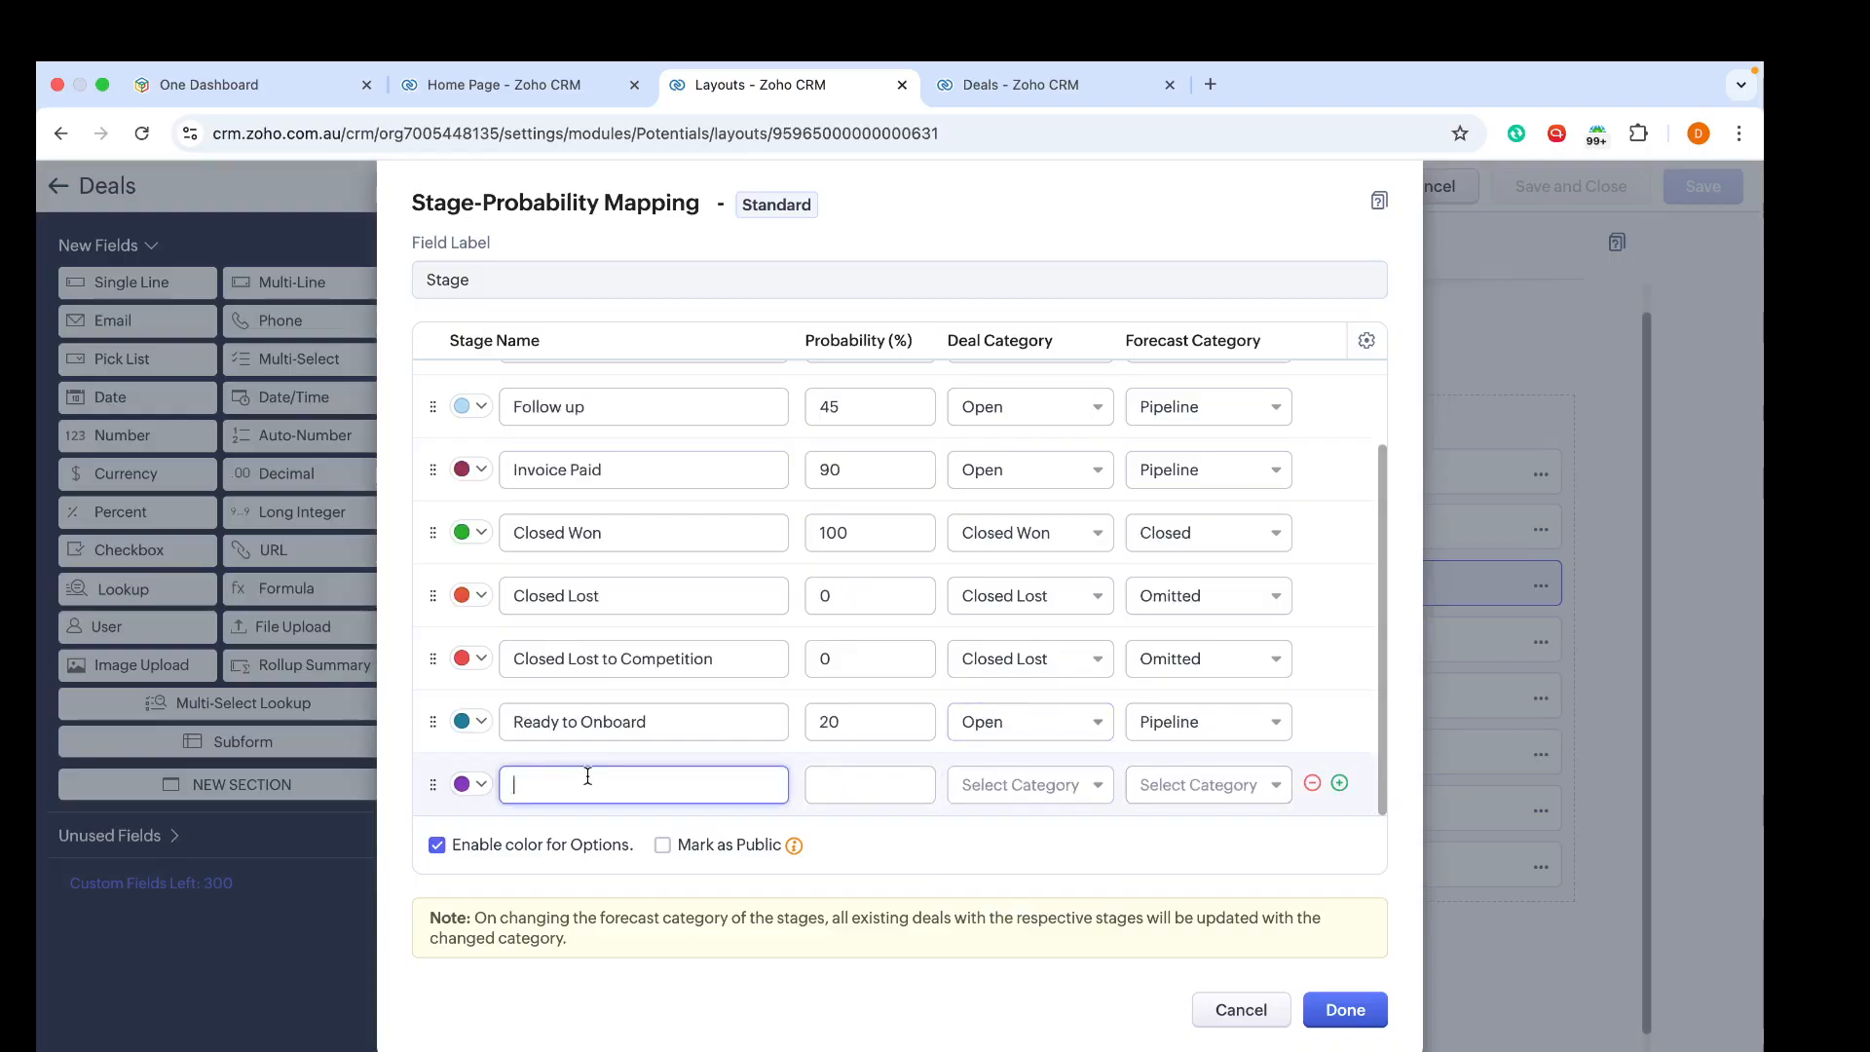
pyautogui.write('Access to account')
pyautogui.click(863, 788)
pyautogui.write('40')
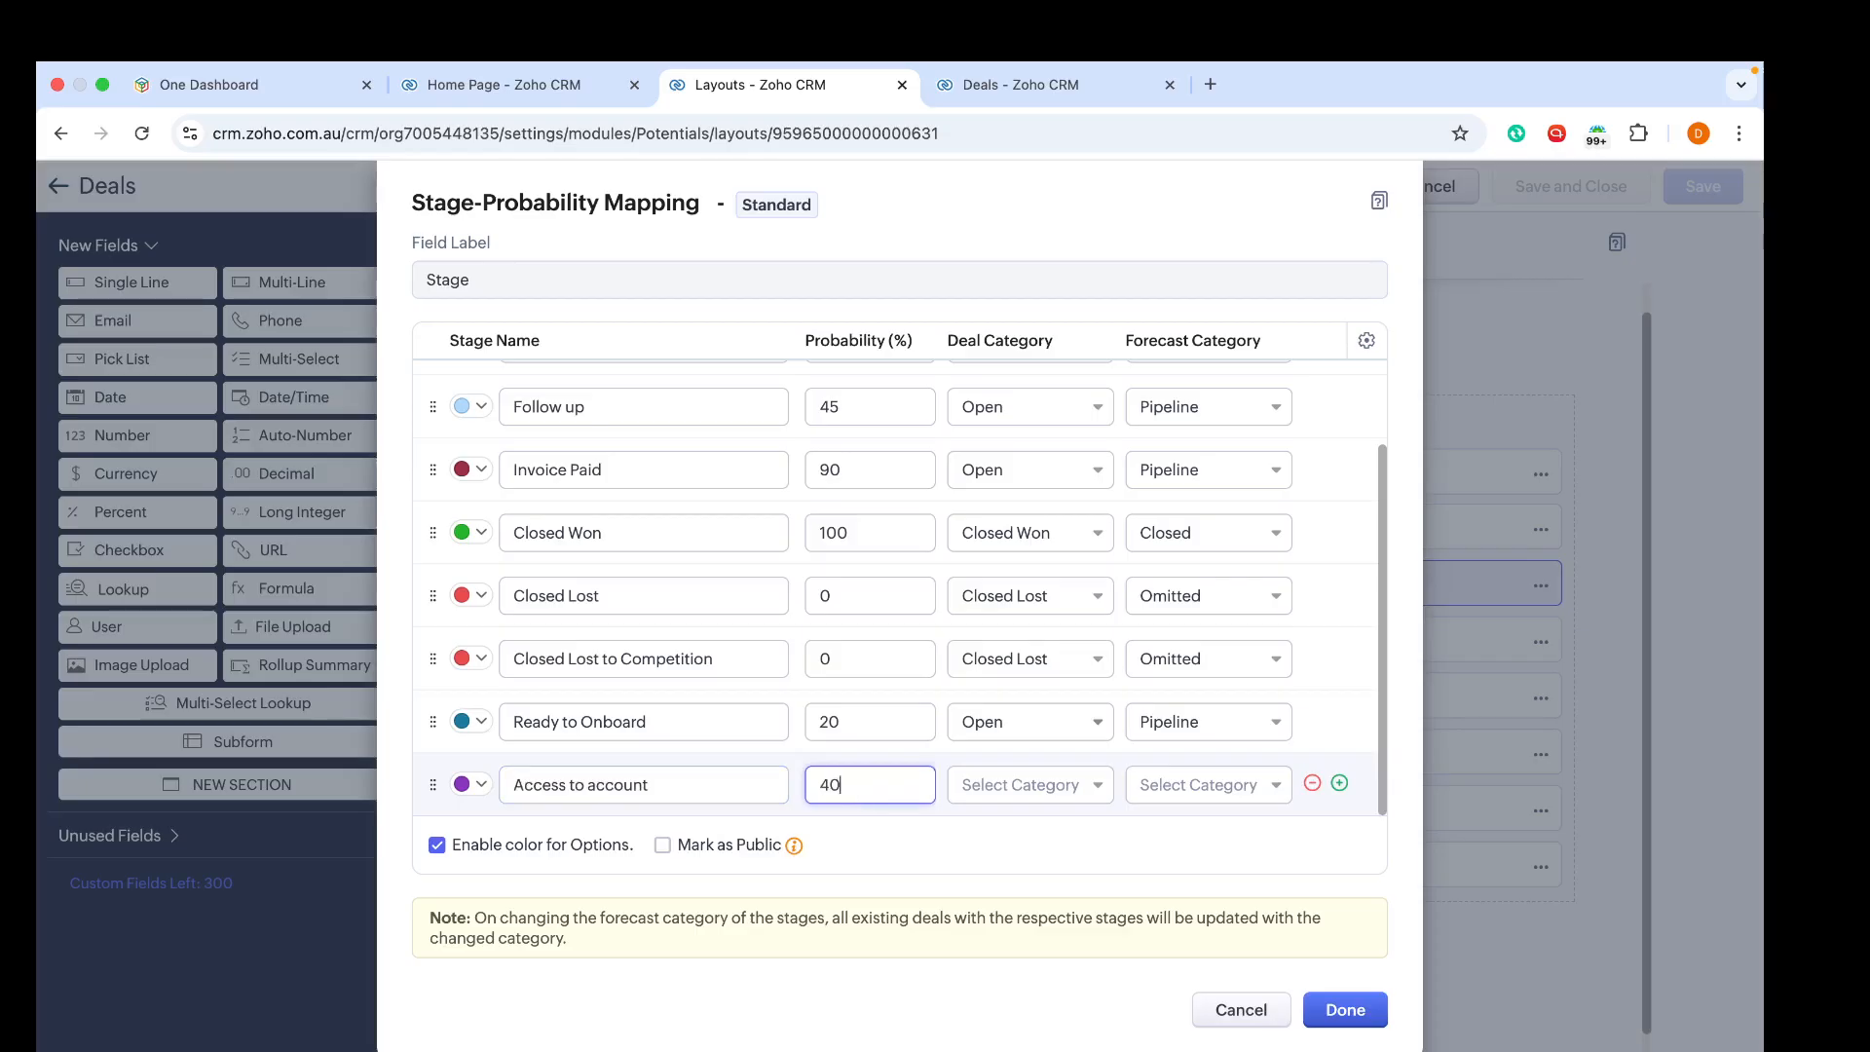
pyautogui.click(1052, 779)
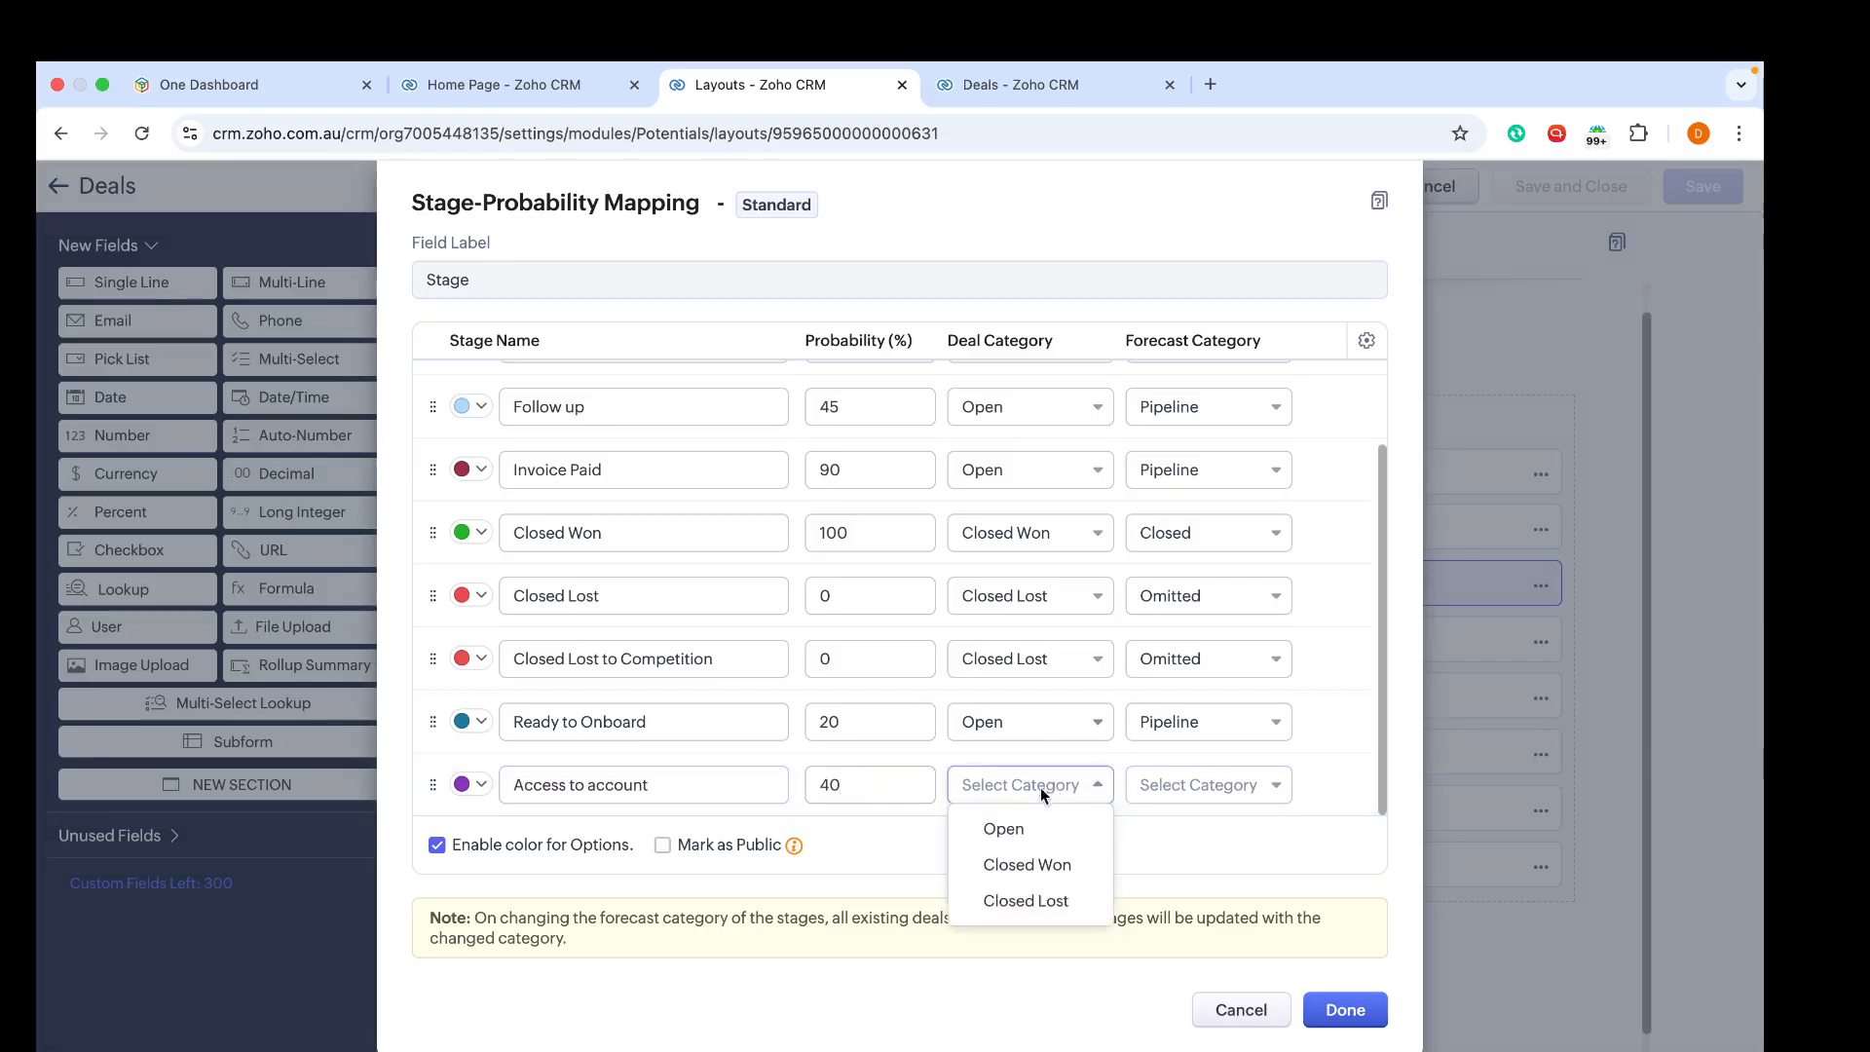
pyautogui.click(1003, 829)
# Step: Add a stage 'Strategy meeting' with 50% probability in the Open deal category
pyautogui.click(1339, 783)
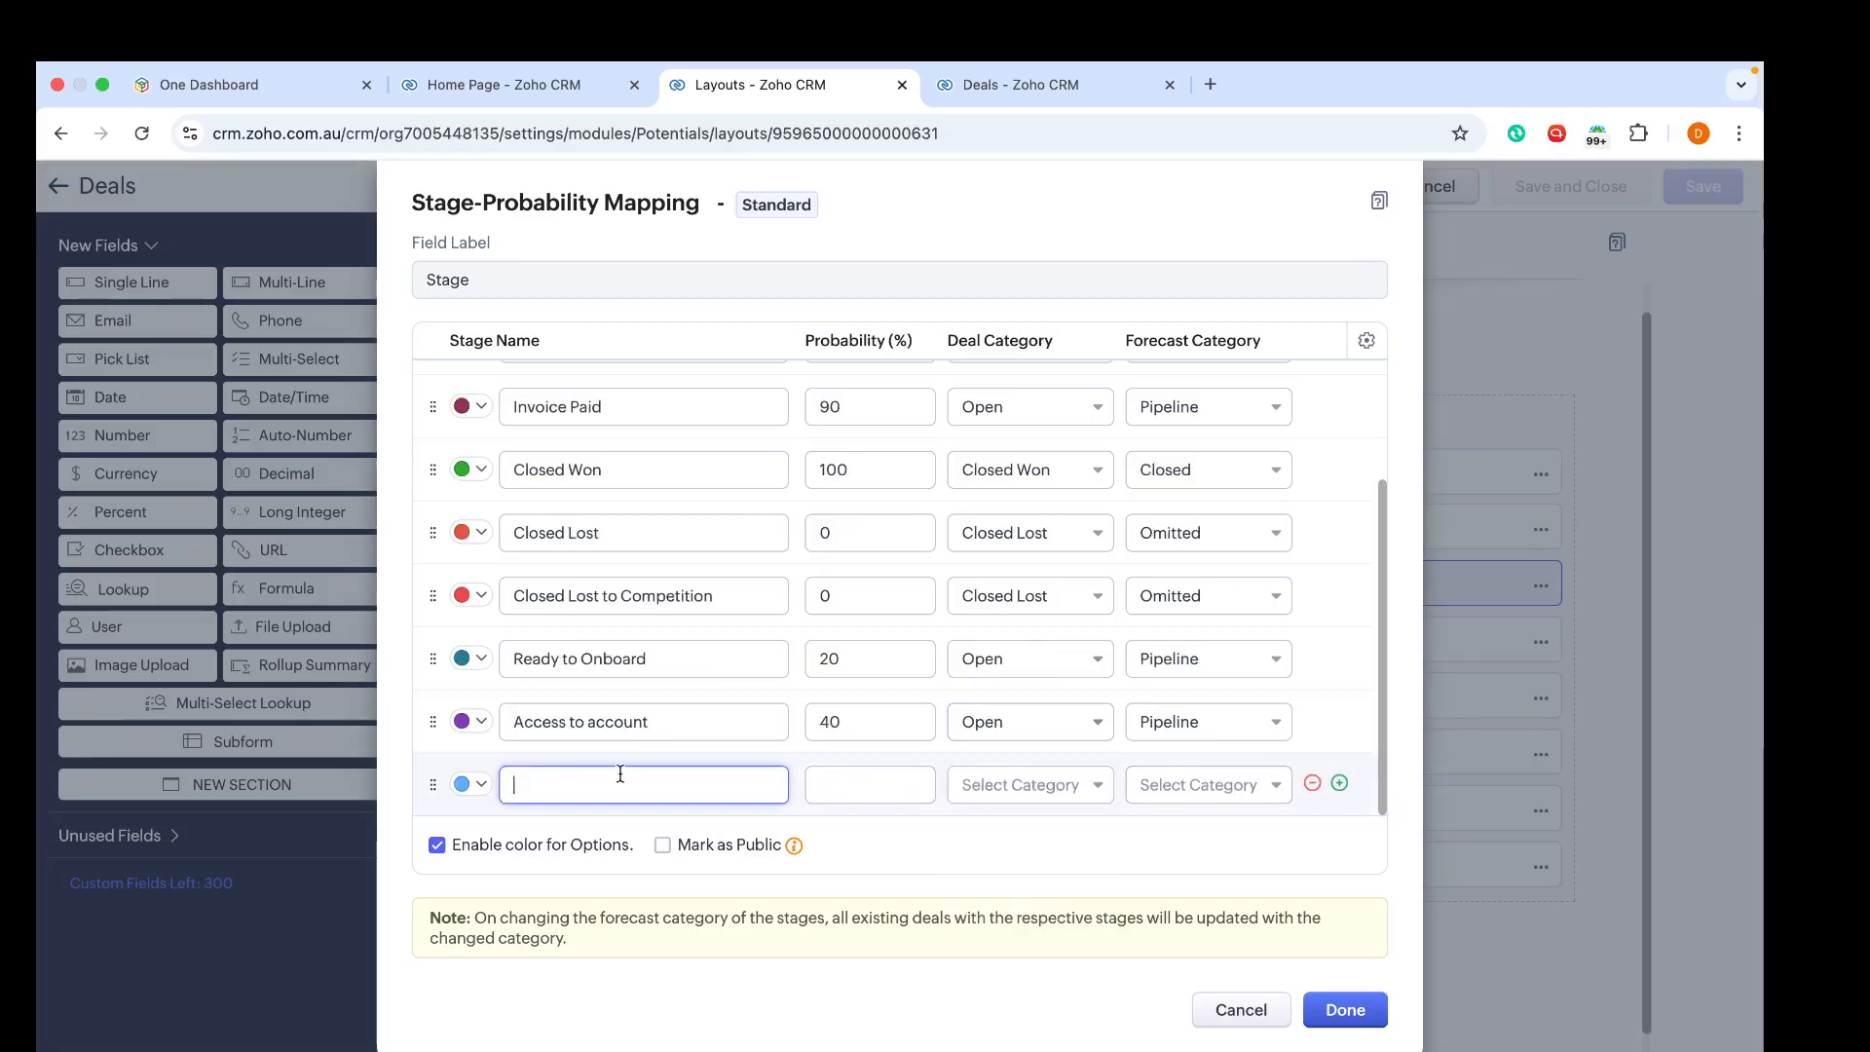
pyautogui.write('Strategy')
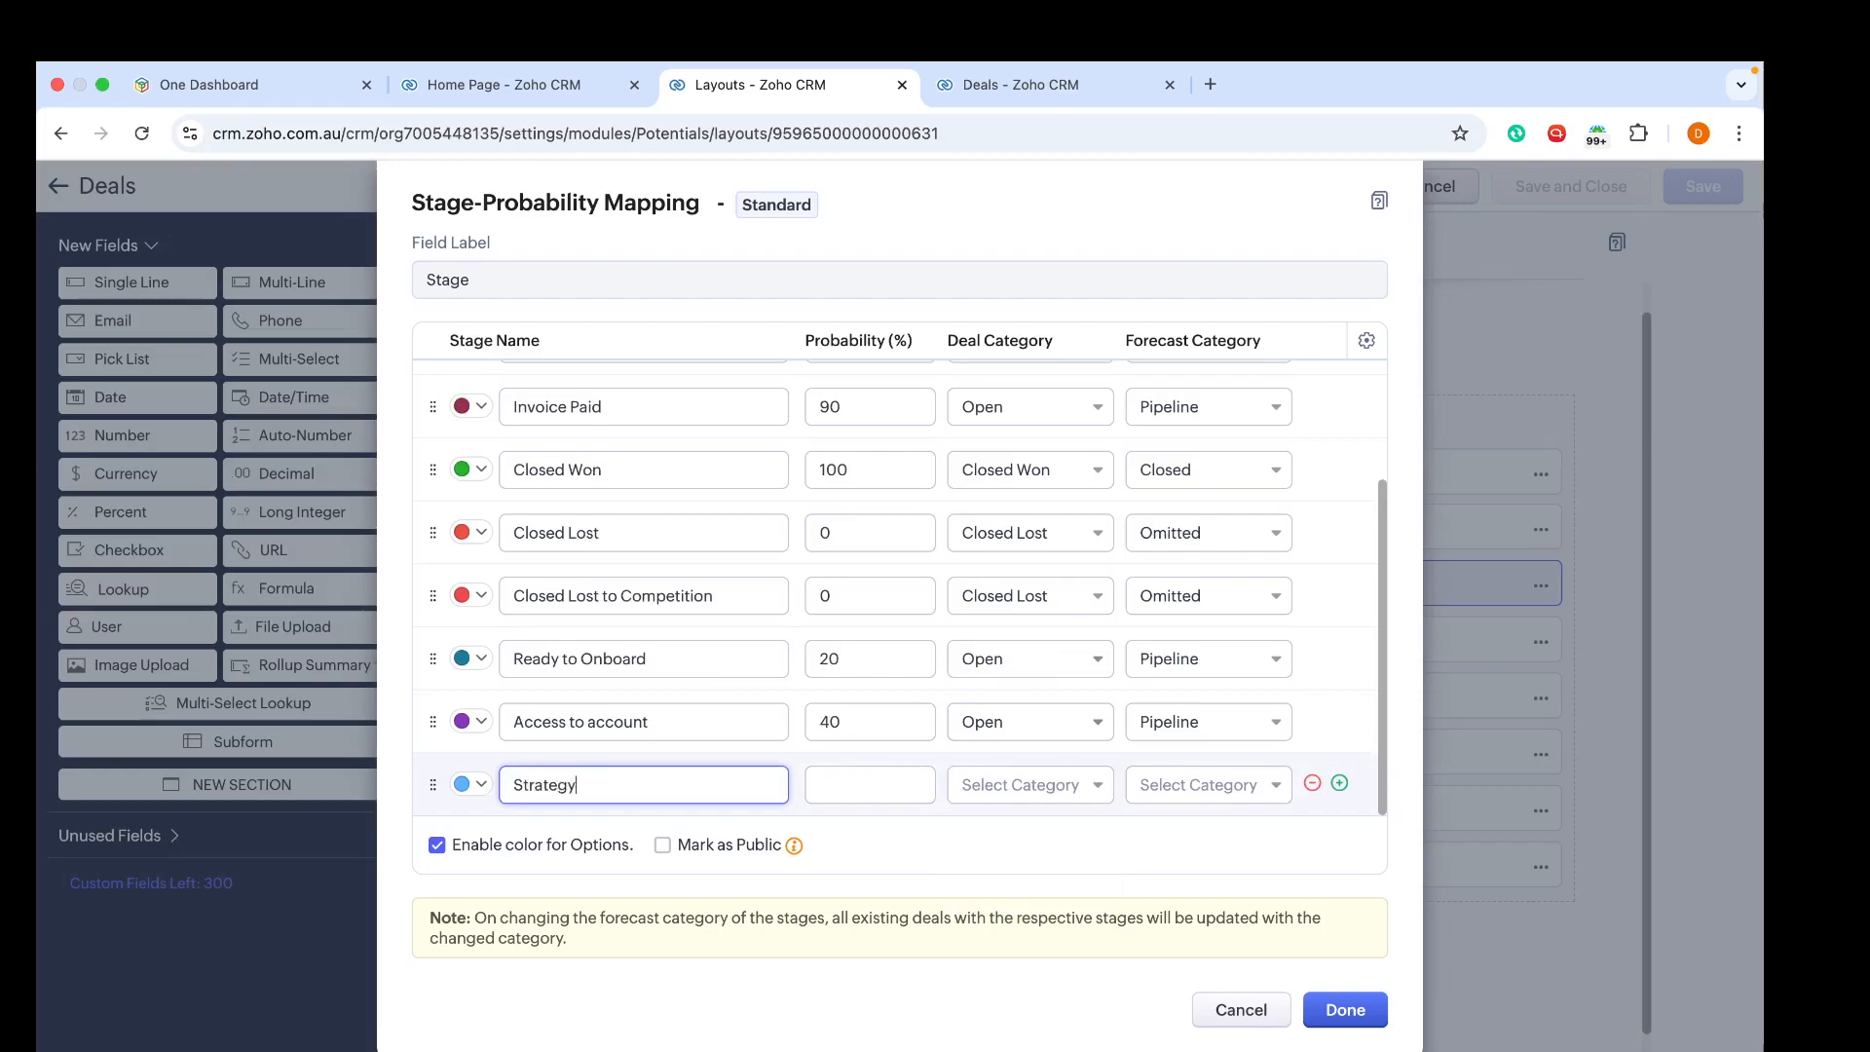
pyautogui.write(' meeting')
pyautogui.click(881, 785)
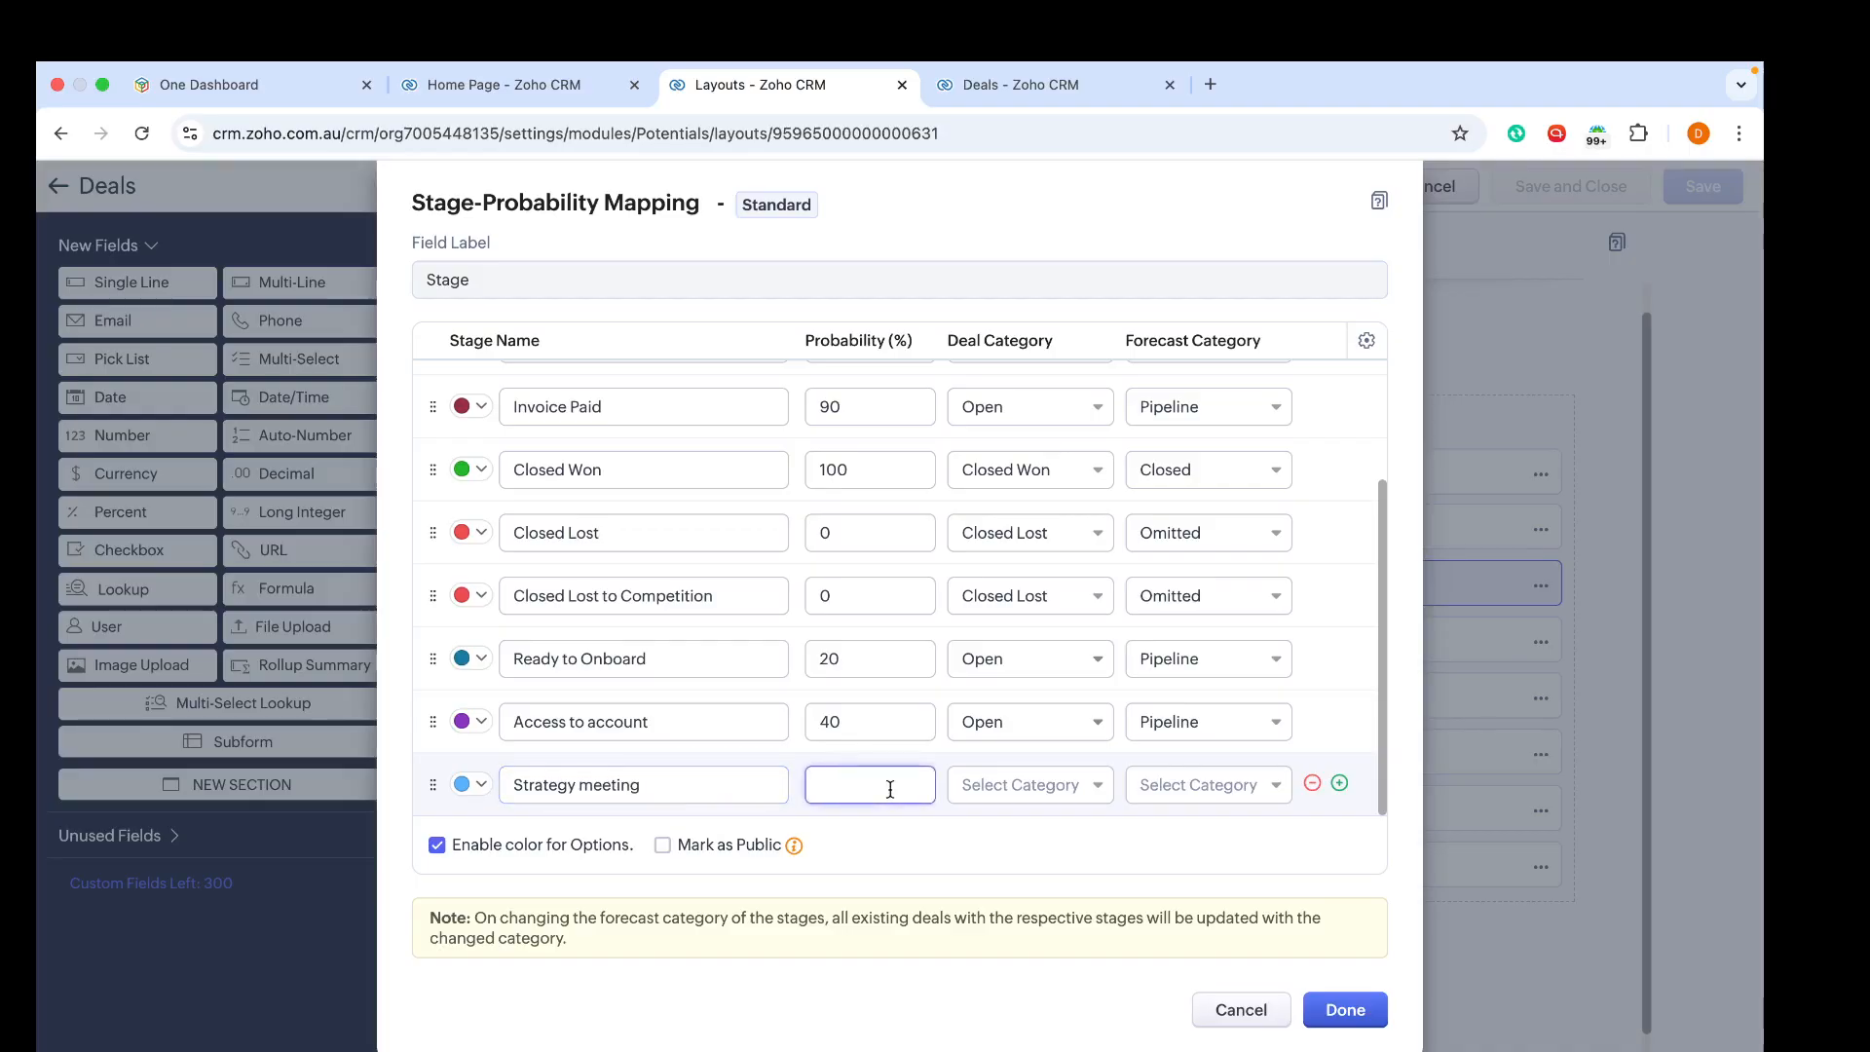
pyautogui.write('50')
pyautogui.click(1053, 787)
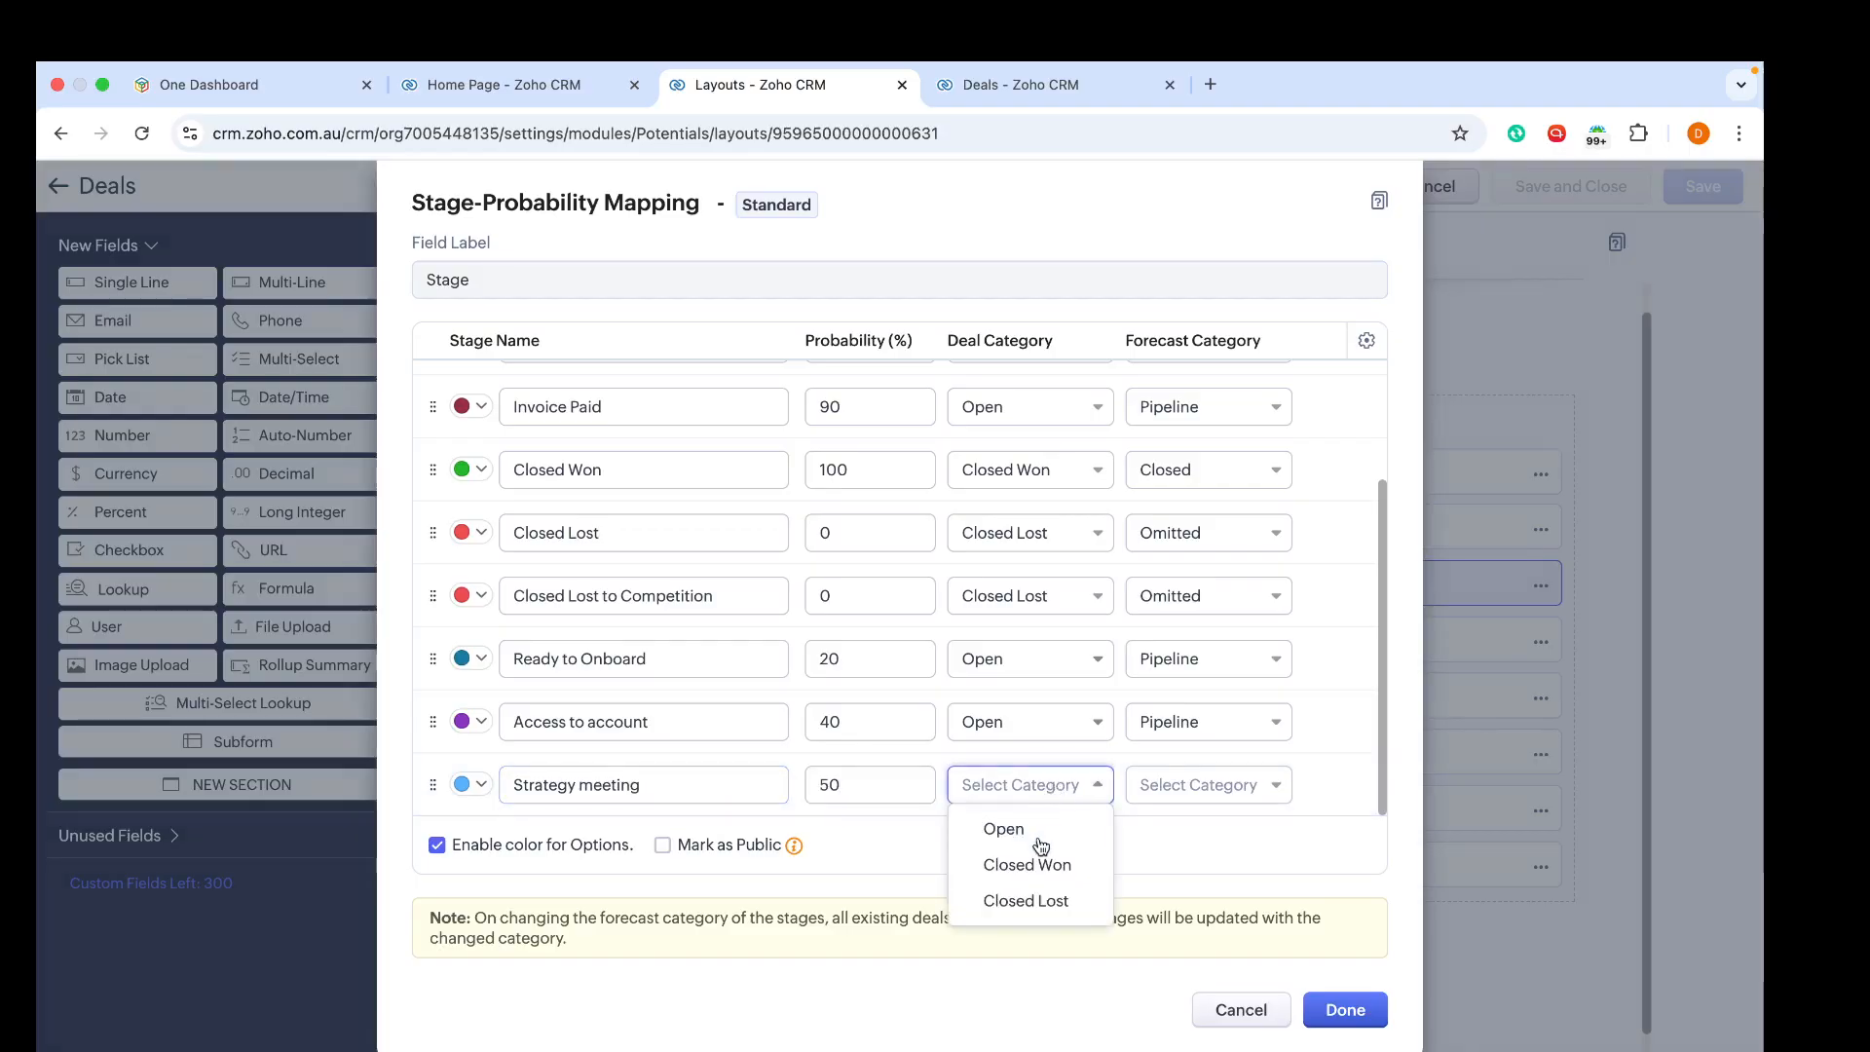
pyautogui.click(1102, 831)
# Step: Add a stage 'Content meeting' with 70% probability in the Open deal category
pyautogui.click(1339, 784)
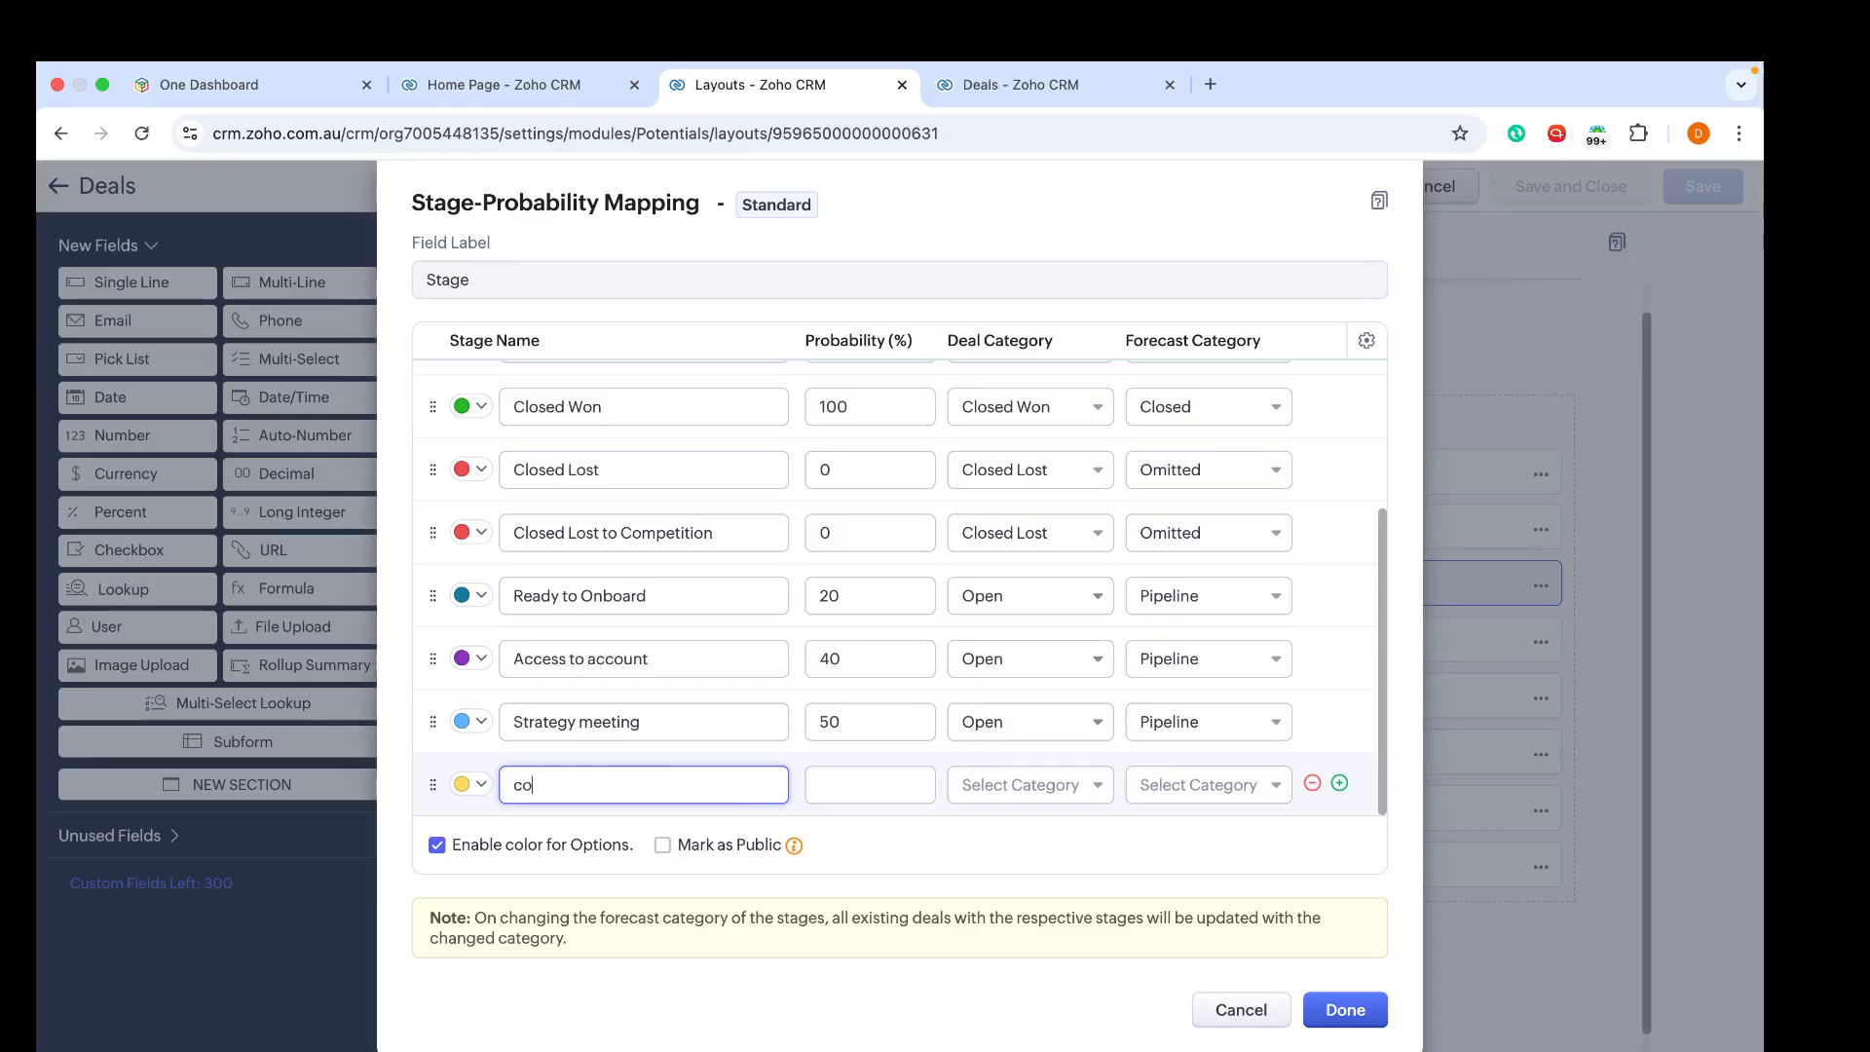
pyautogui.press('BackSpace')
pyautogui.press('BackSpace')
pyautogui.write('Content meeting')
pyautogui.click(846, 792)
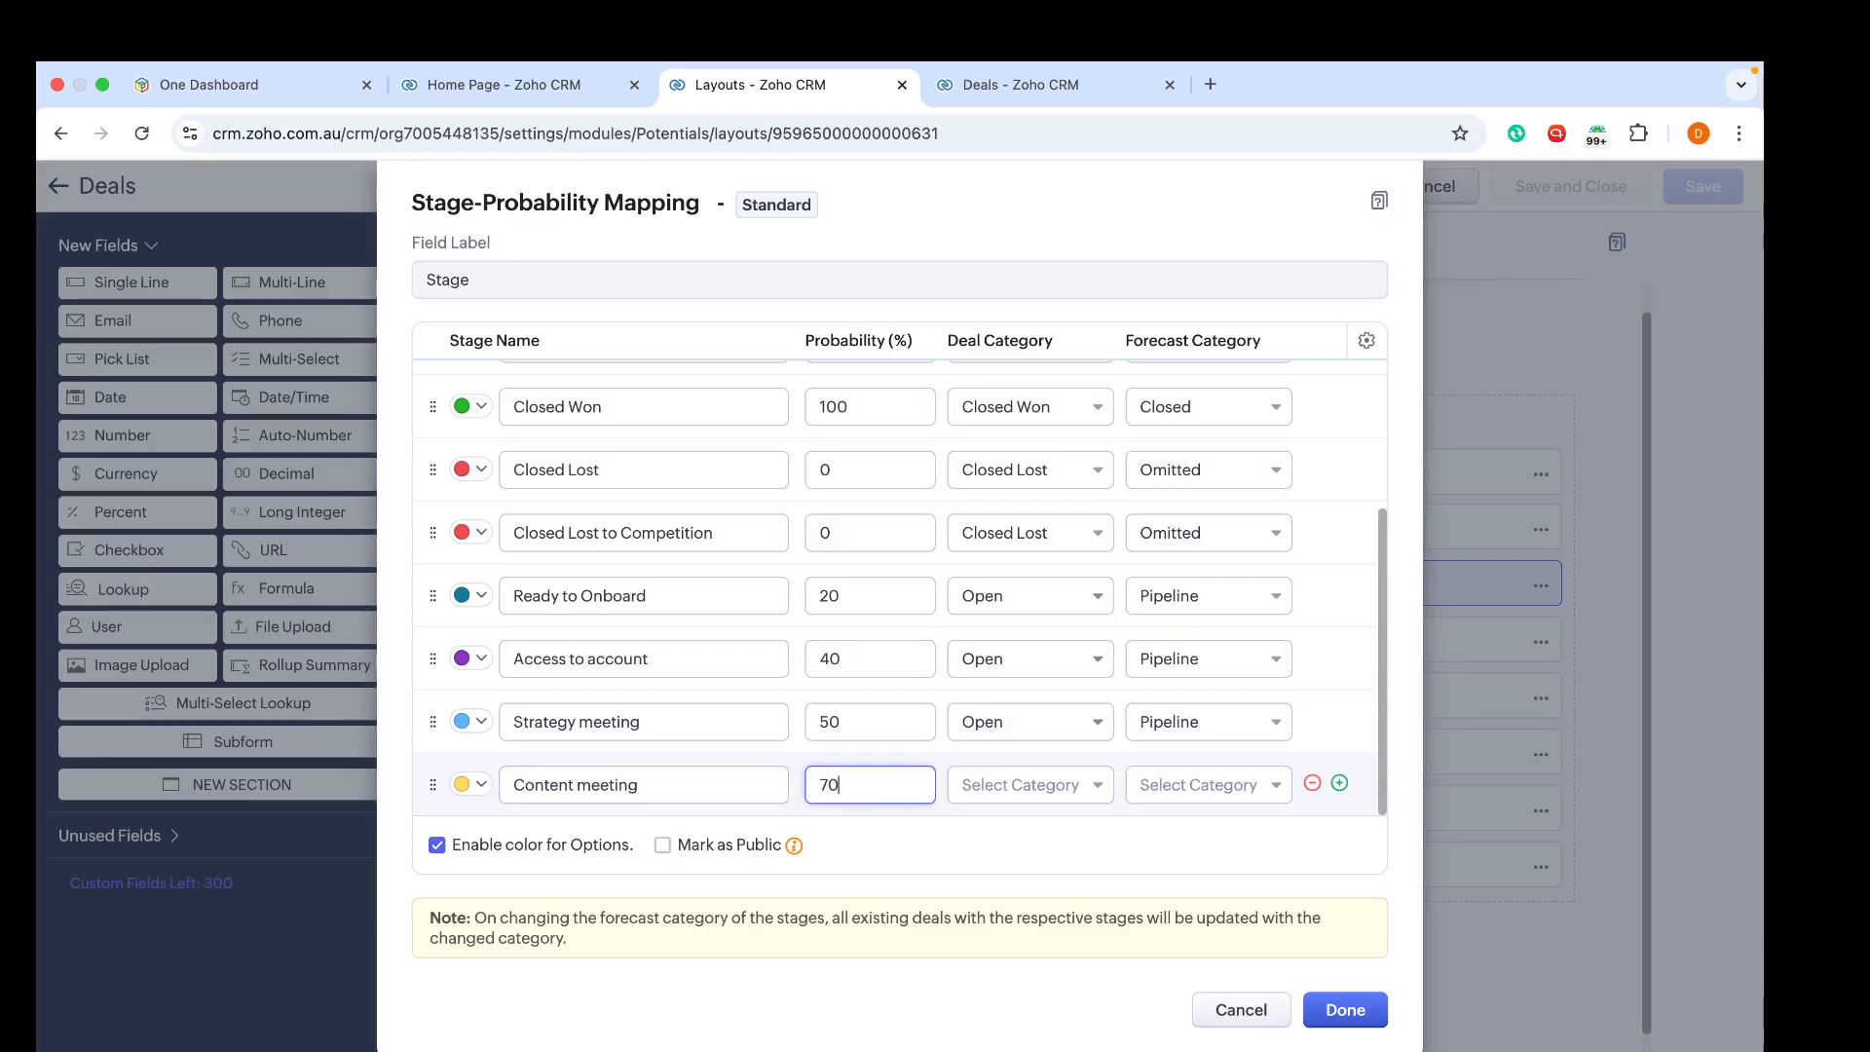
pyautogui.write('70')
pyautogui.click(1022, 792)
pyautogui.click(985, 829)
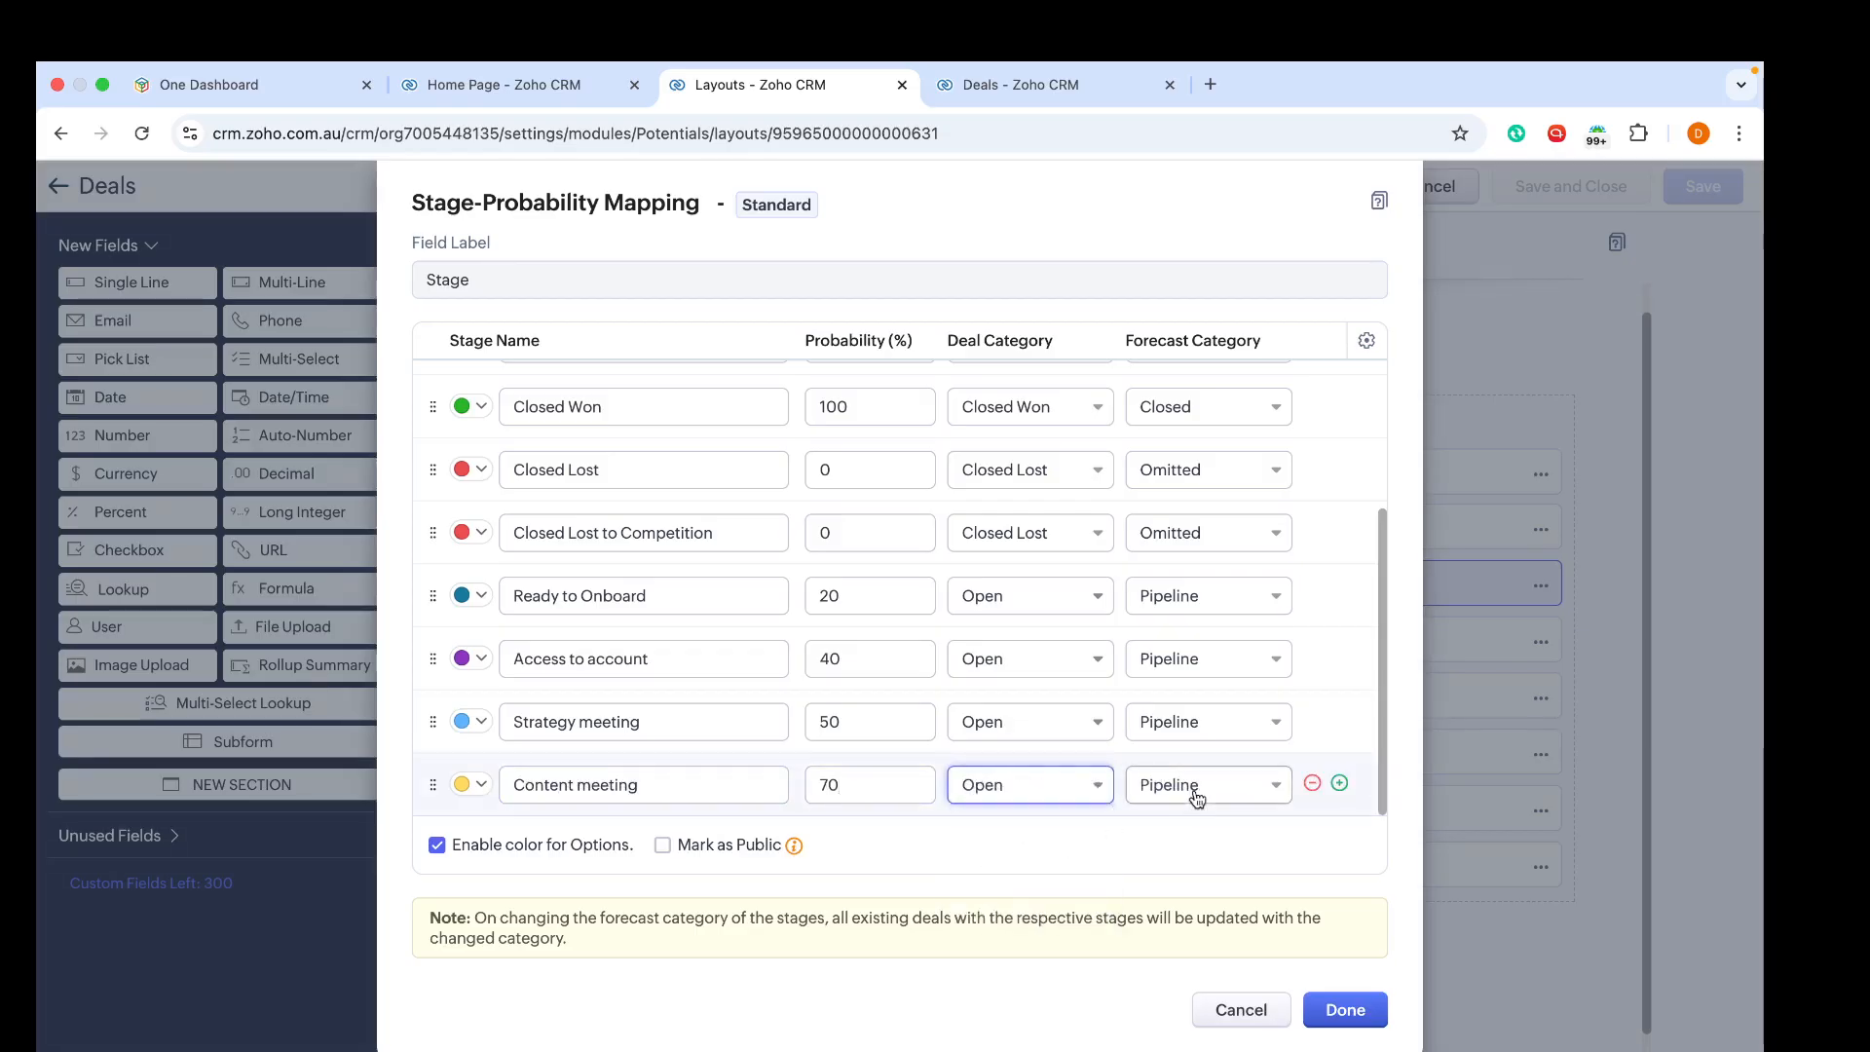
# Step: Add a stage 'Overall delivery' with 100% probability in the Closed Won deal category
pyautogui.click(1339, 784)
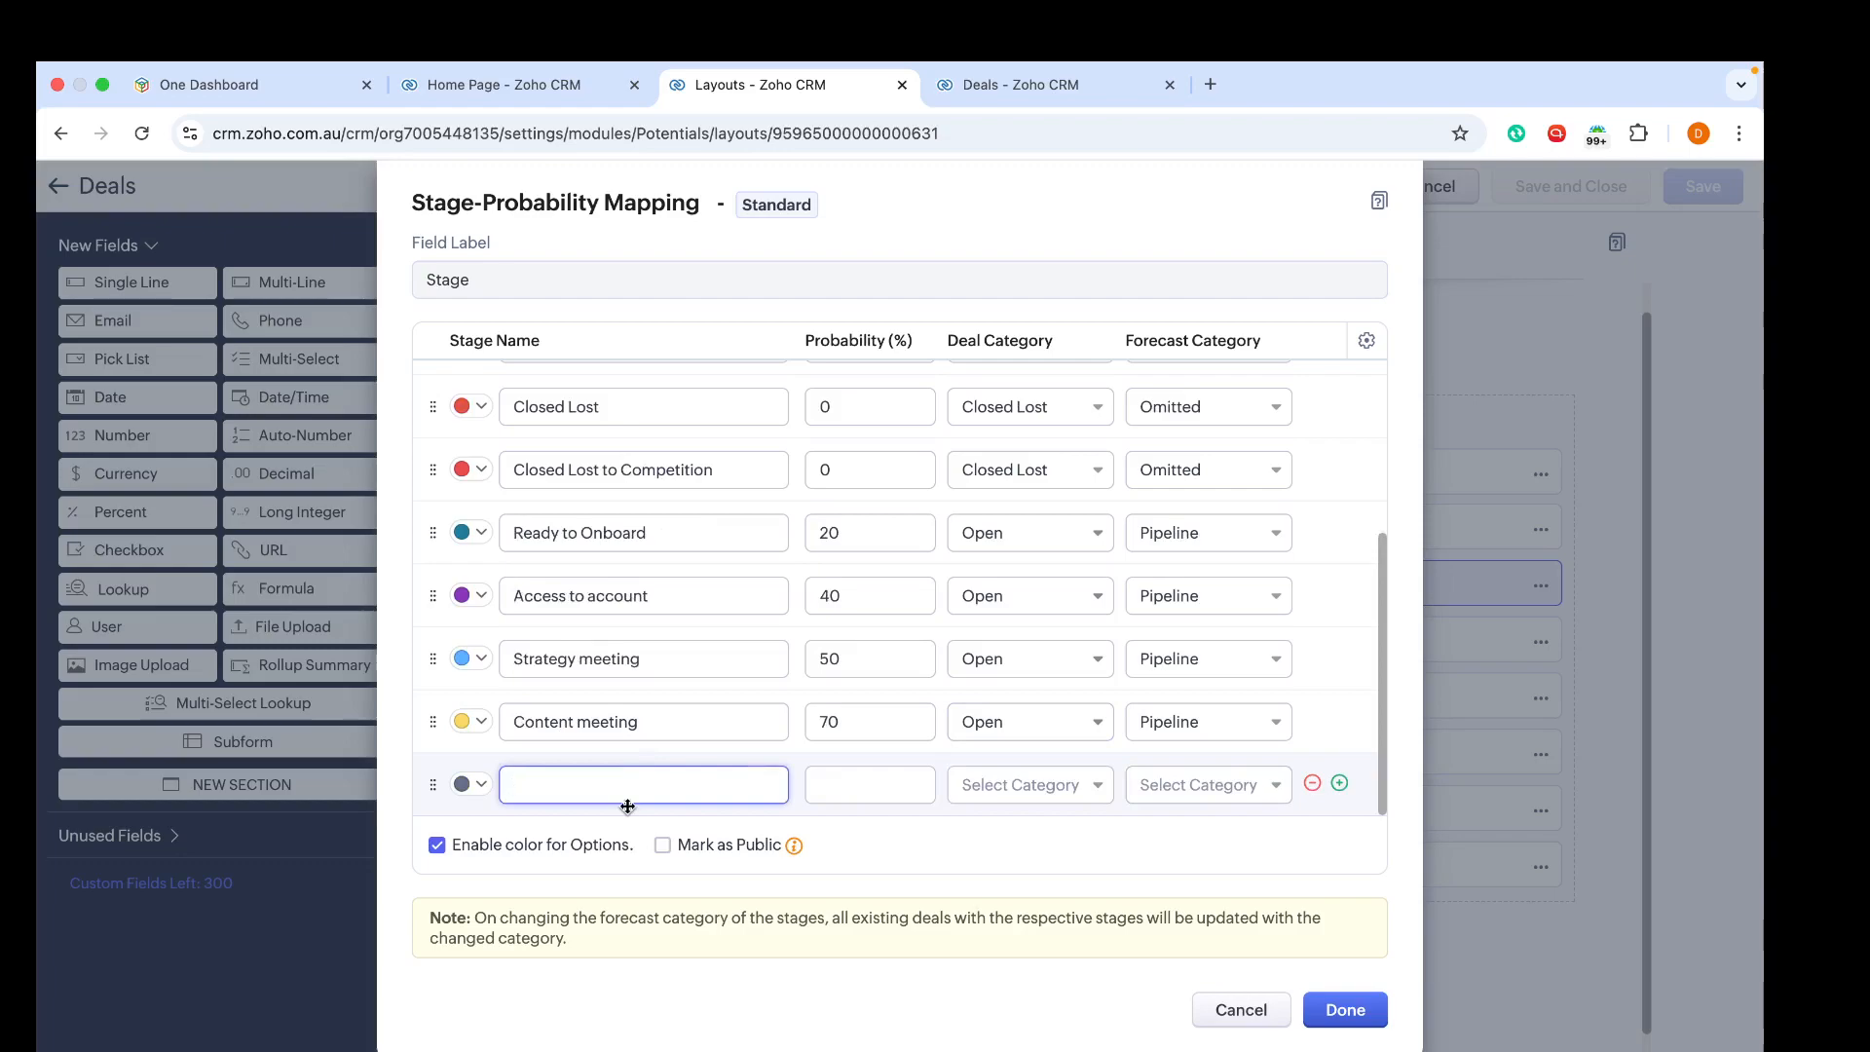
pyautogui.write('Overall delivery')
pyautogui.click(618, 786)
pyautogui.click(876, 788)
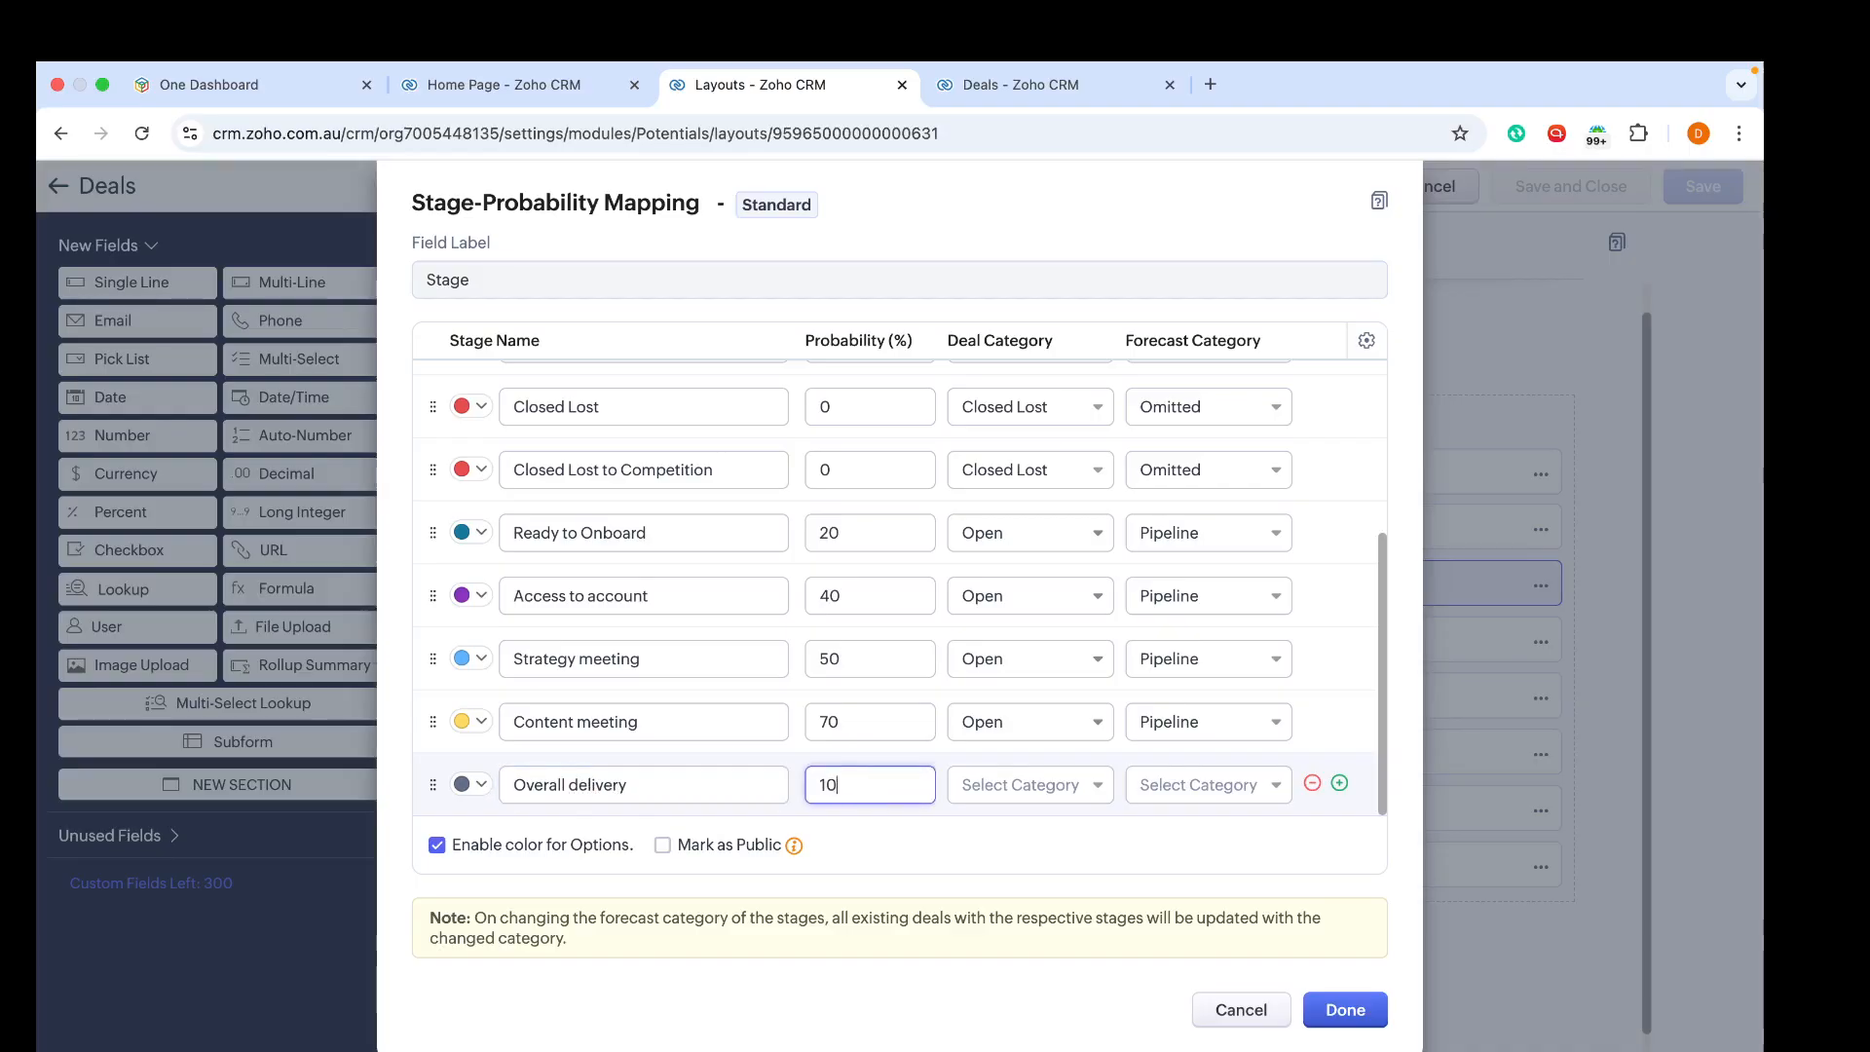
pyautogui.click(1022, 789)
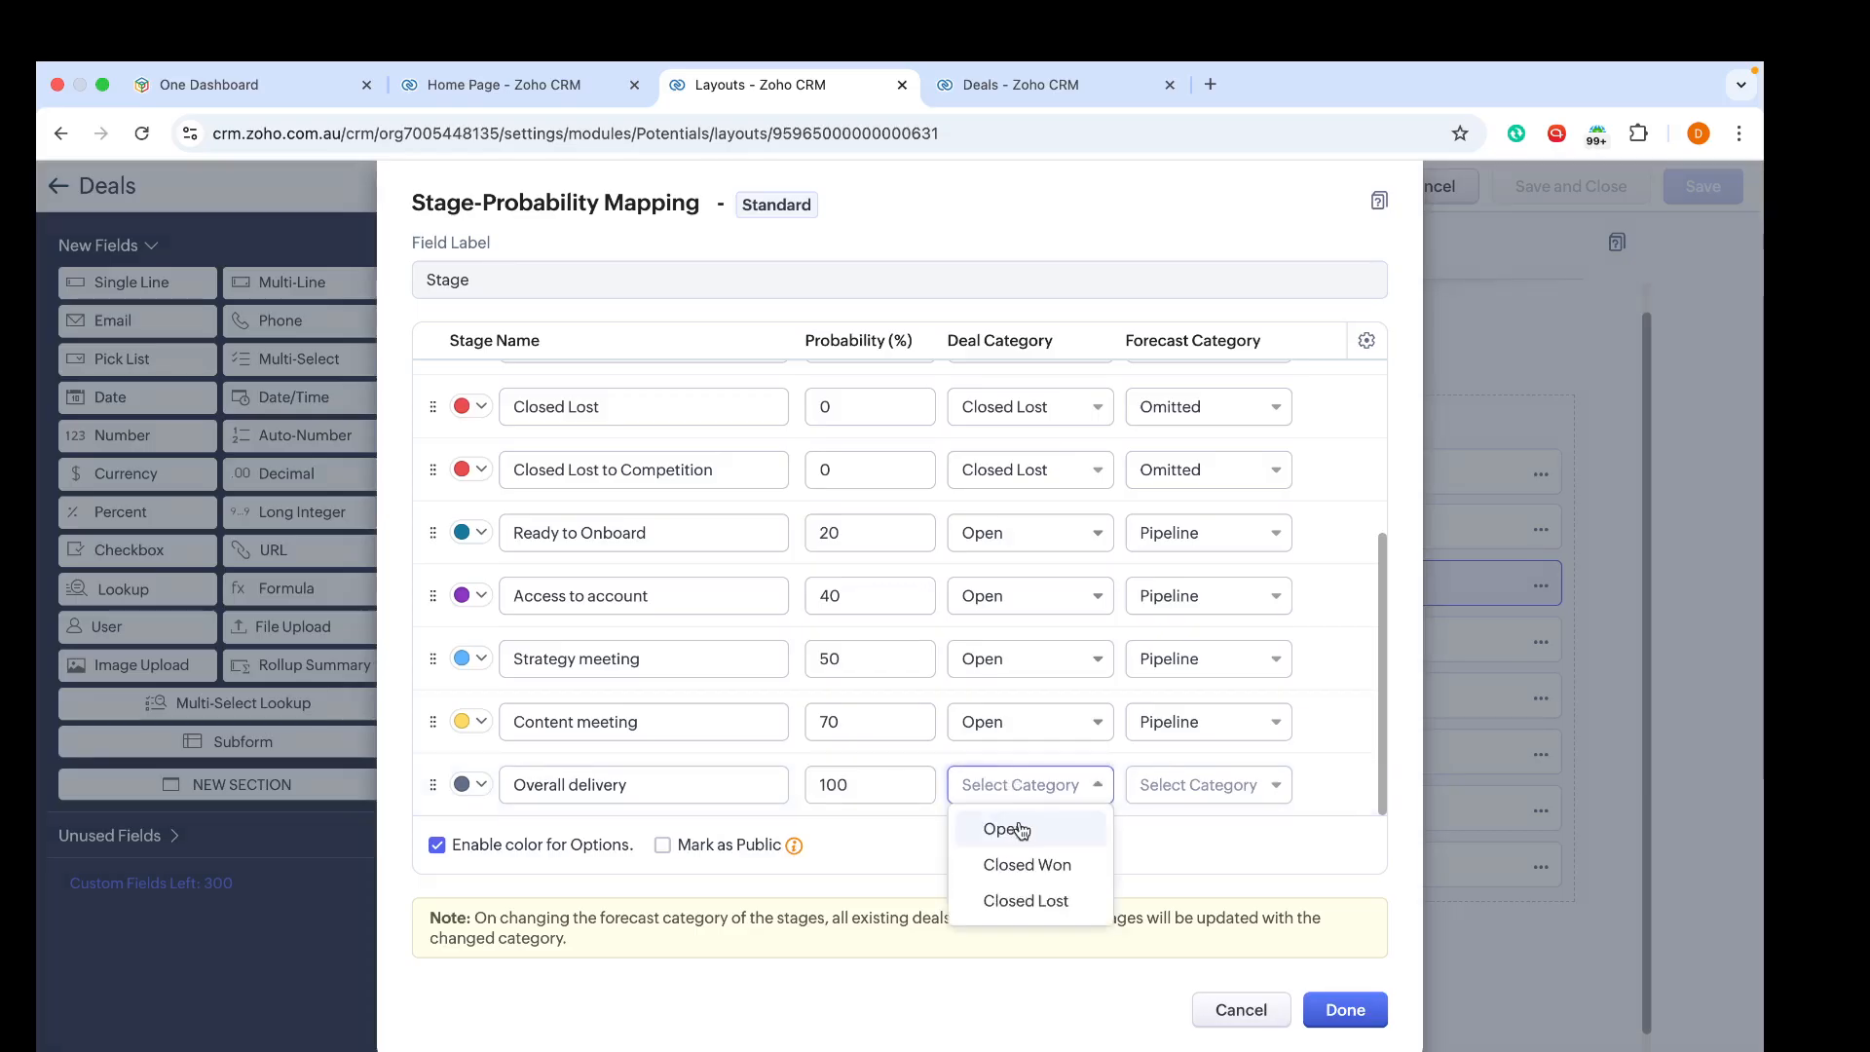
pyautogui.click(1012, 877)
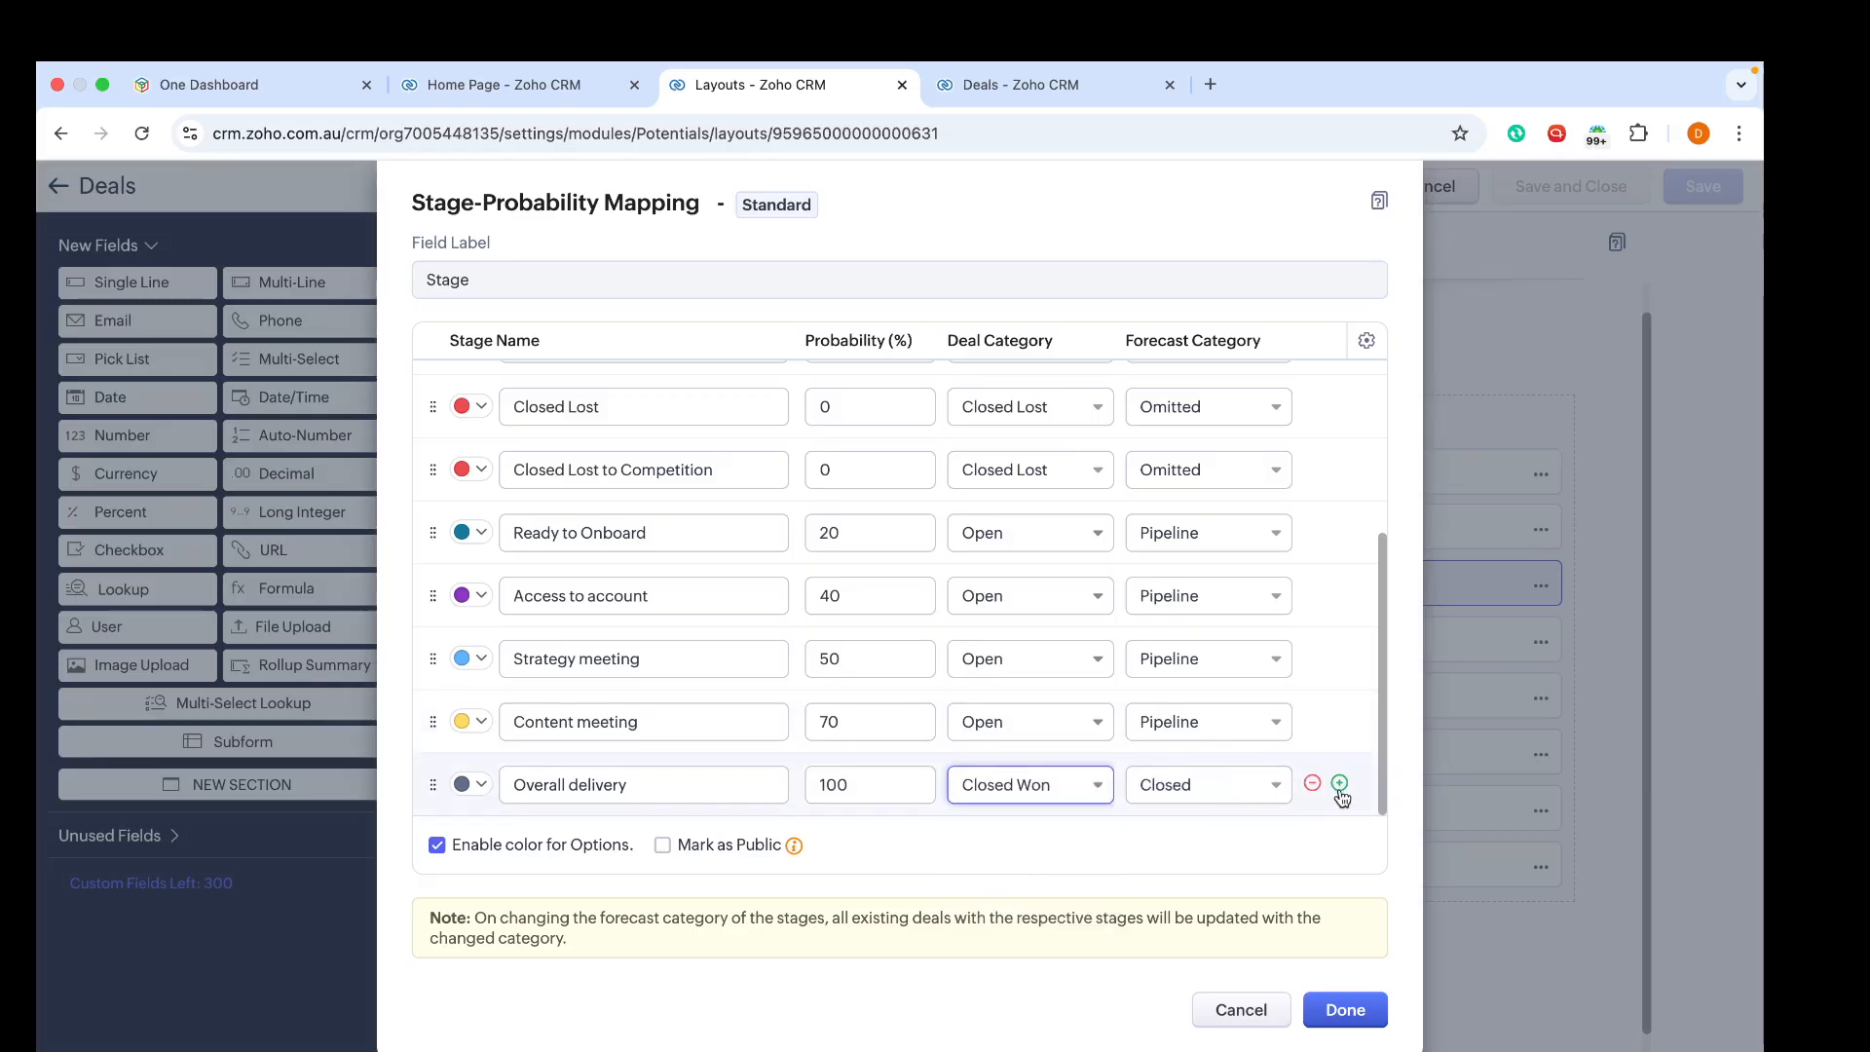
# Step: Mark the stage options as public, apply the mapping, and save and close the layout
pyautogui.click(662, 846)
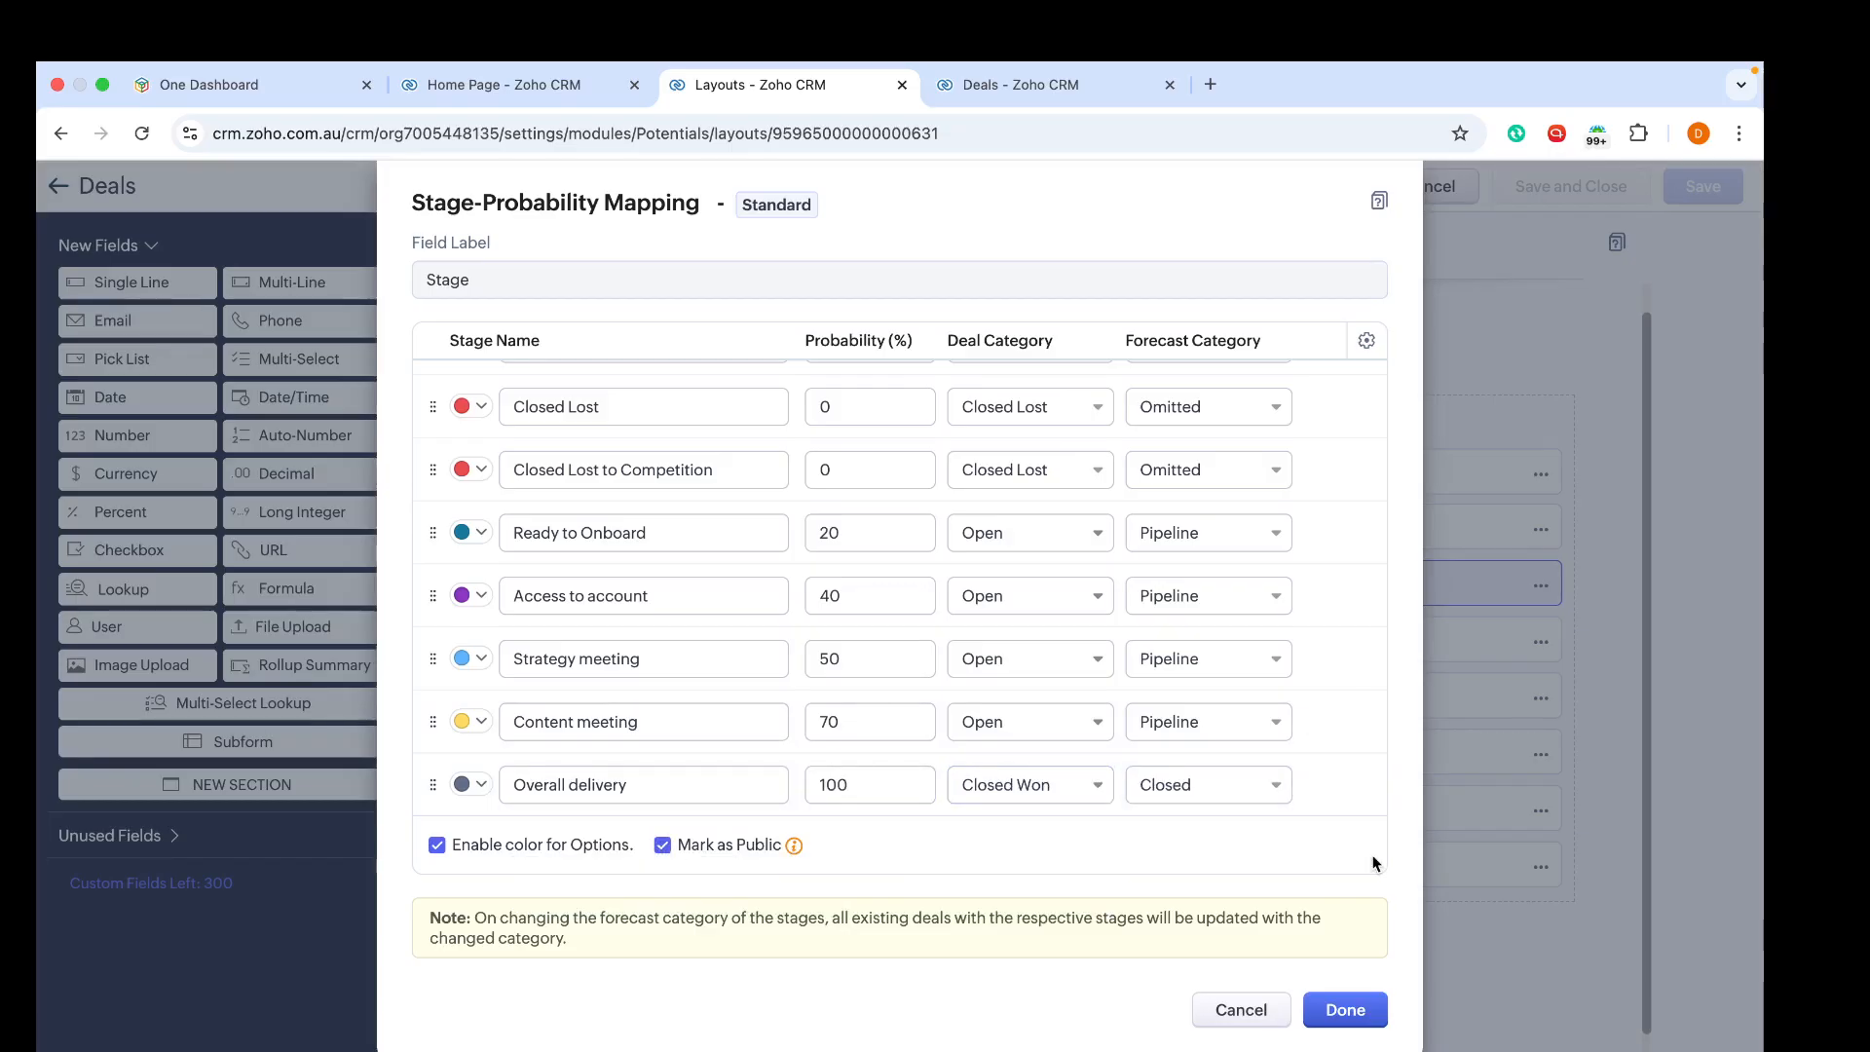
pyautogui.click(1342, 1010)
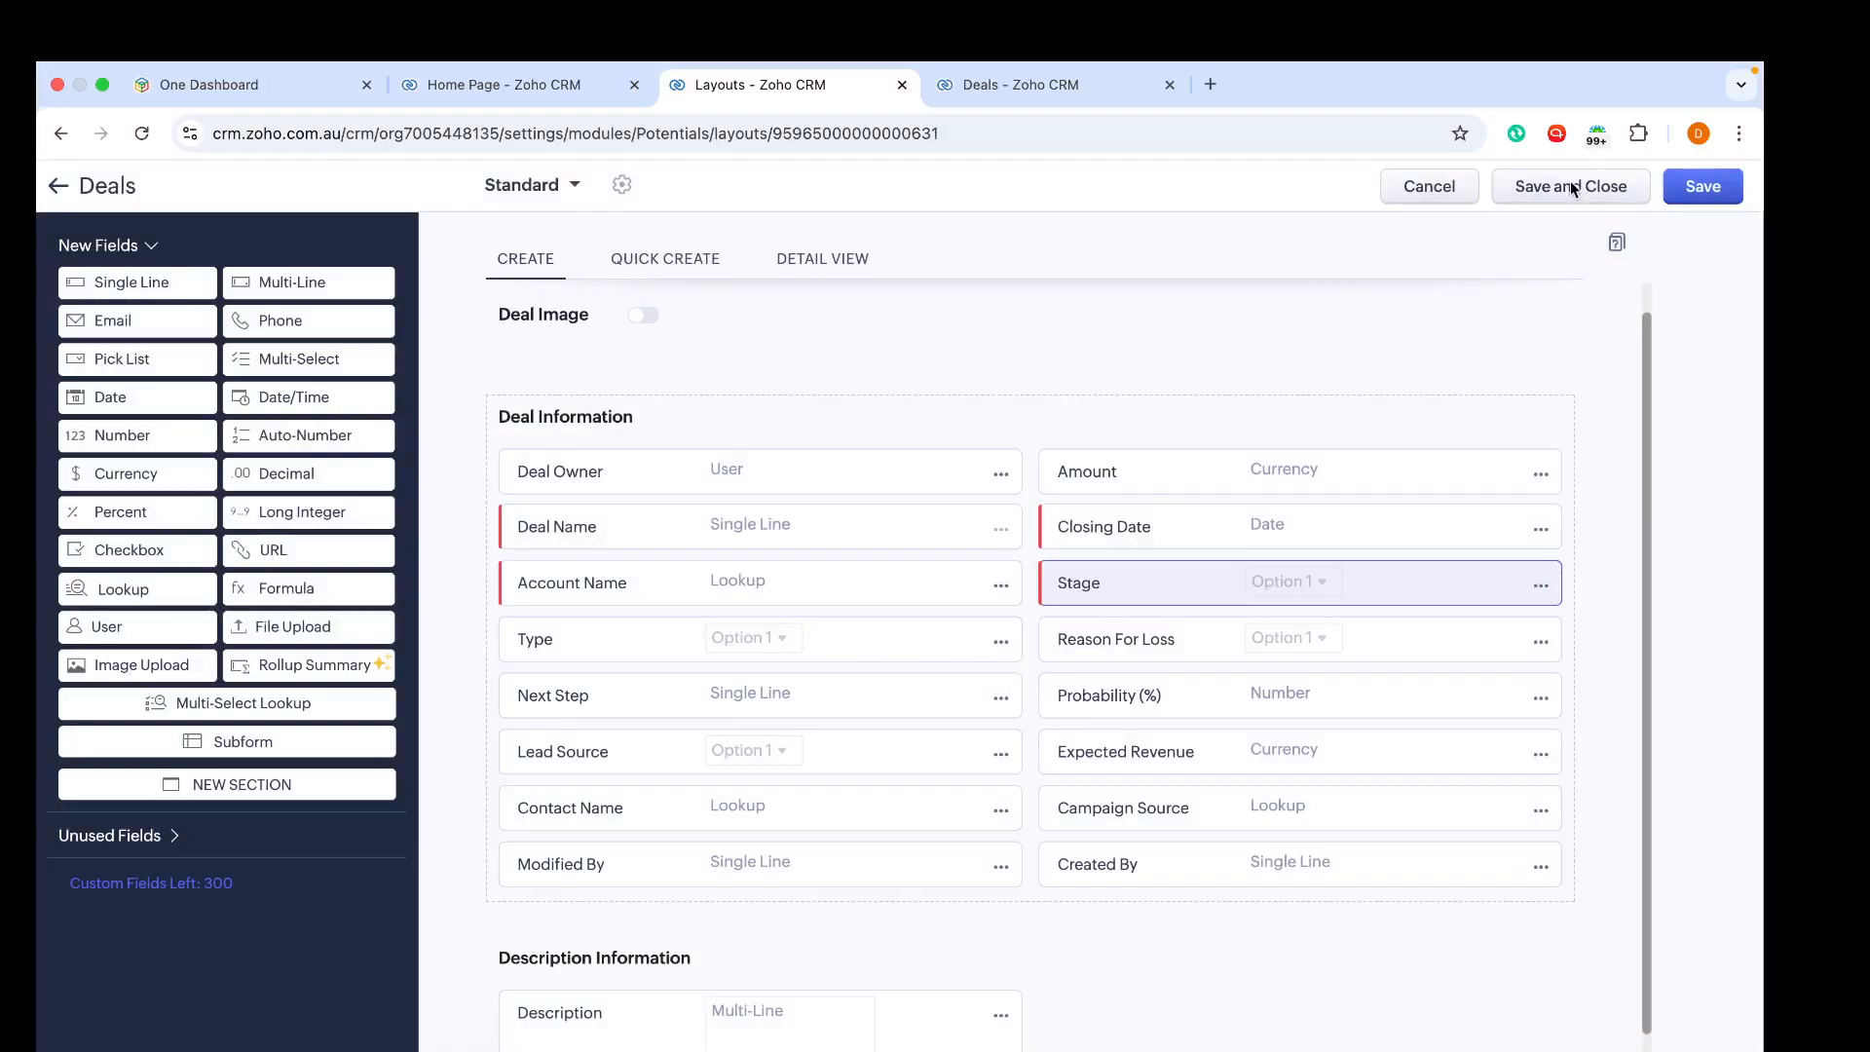
pyautogui.click(1572, 188)
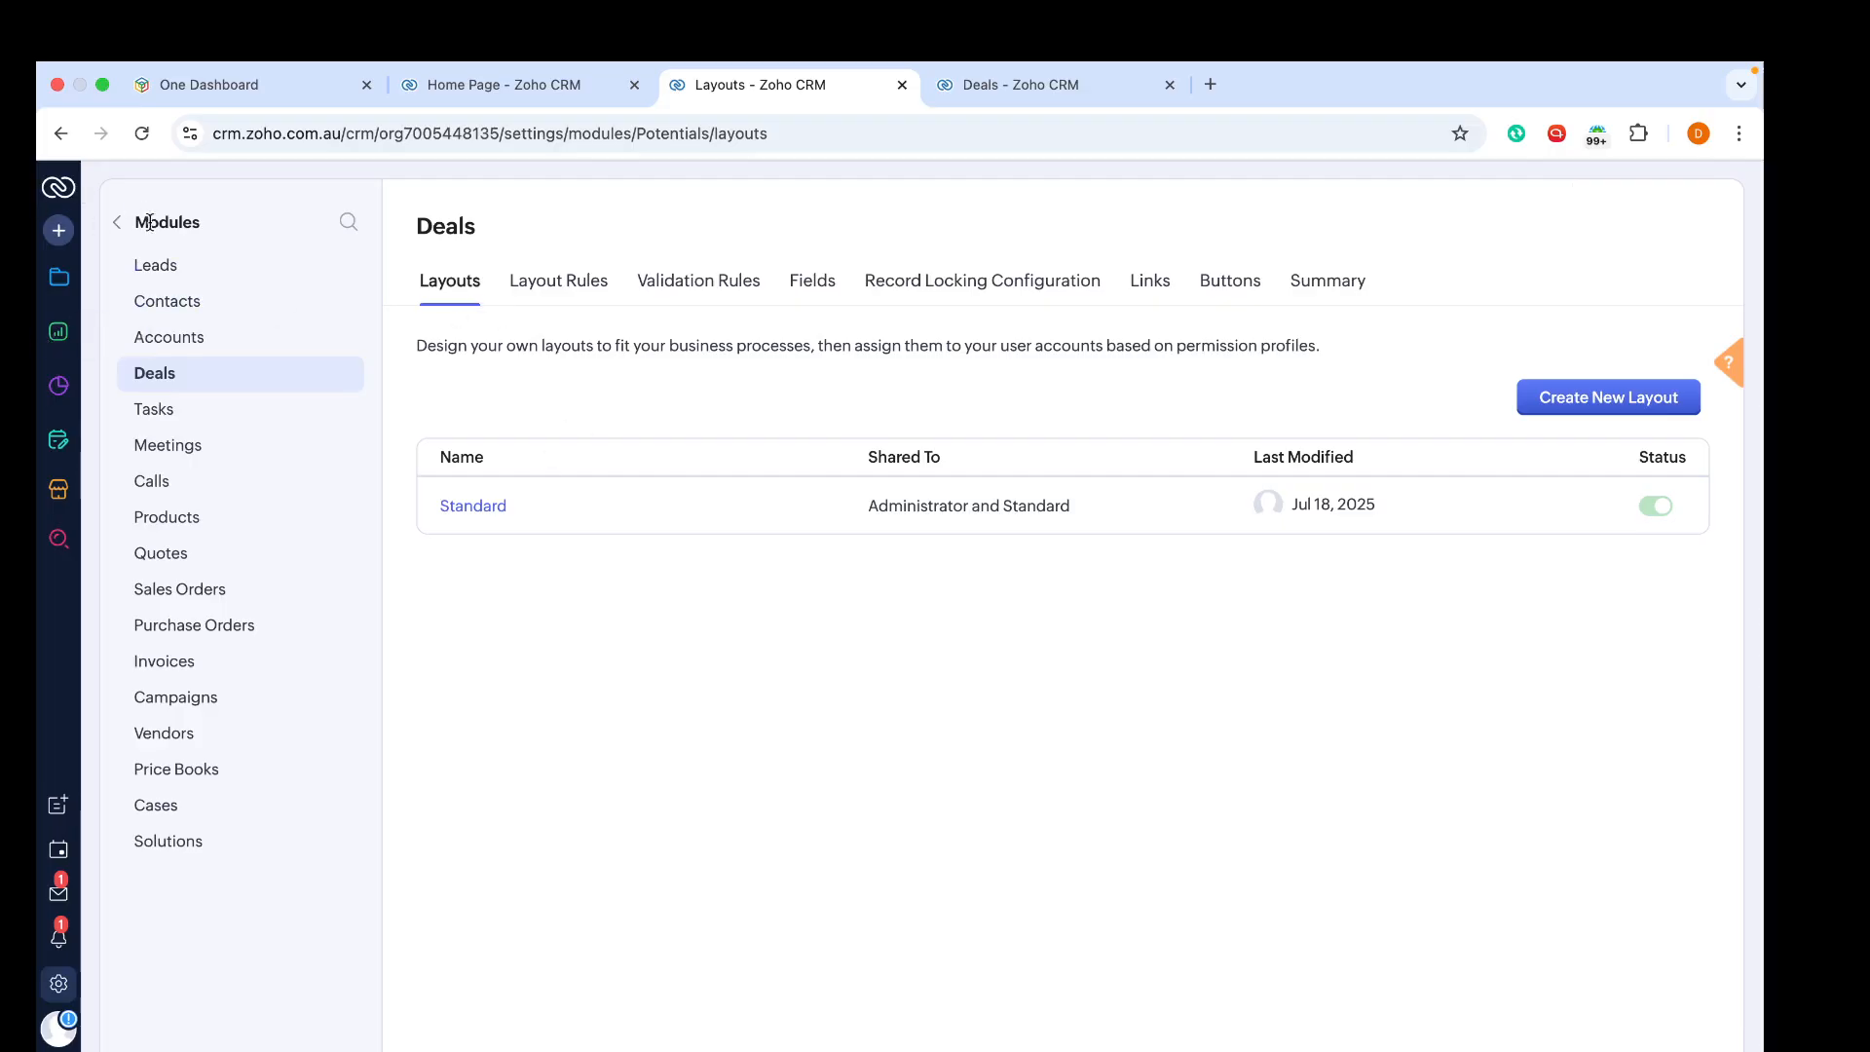
# Step: Start a new pipeline named 'Standard' with stages Discovery Call, Proposal Sent, Follow up, Invoice Paid, Closed Won, Closed Lost and Closed Lost to Competition
pyautogui.click(119, 223)
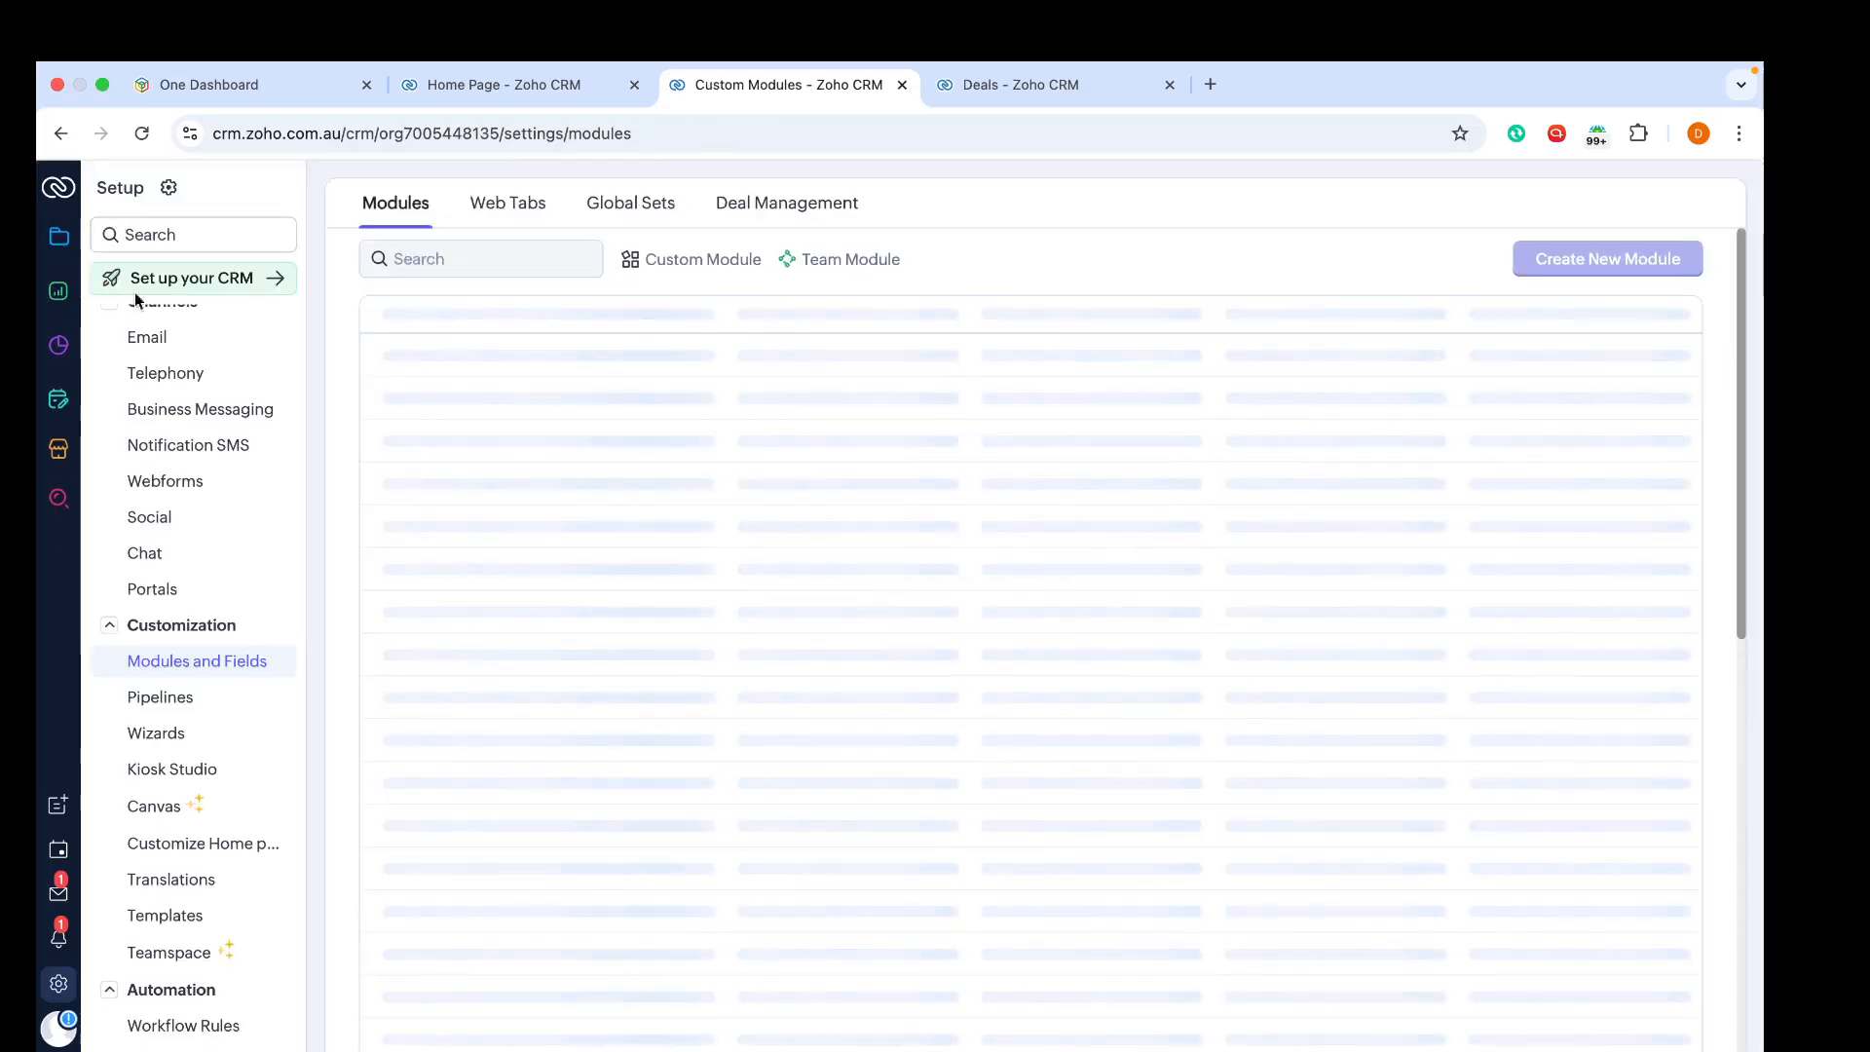
pyautogui.click(159, 709)
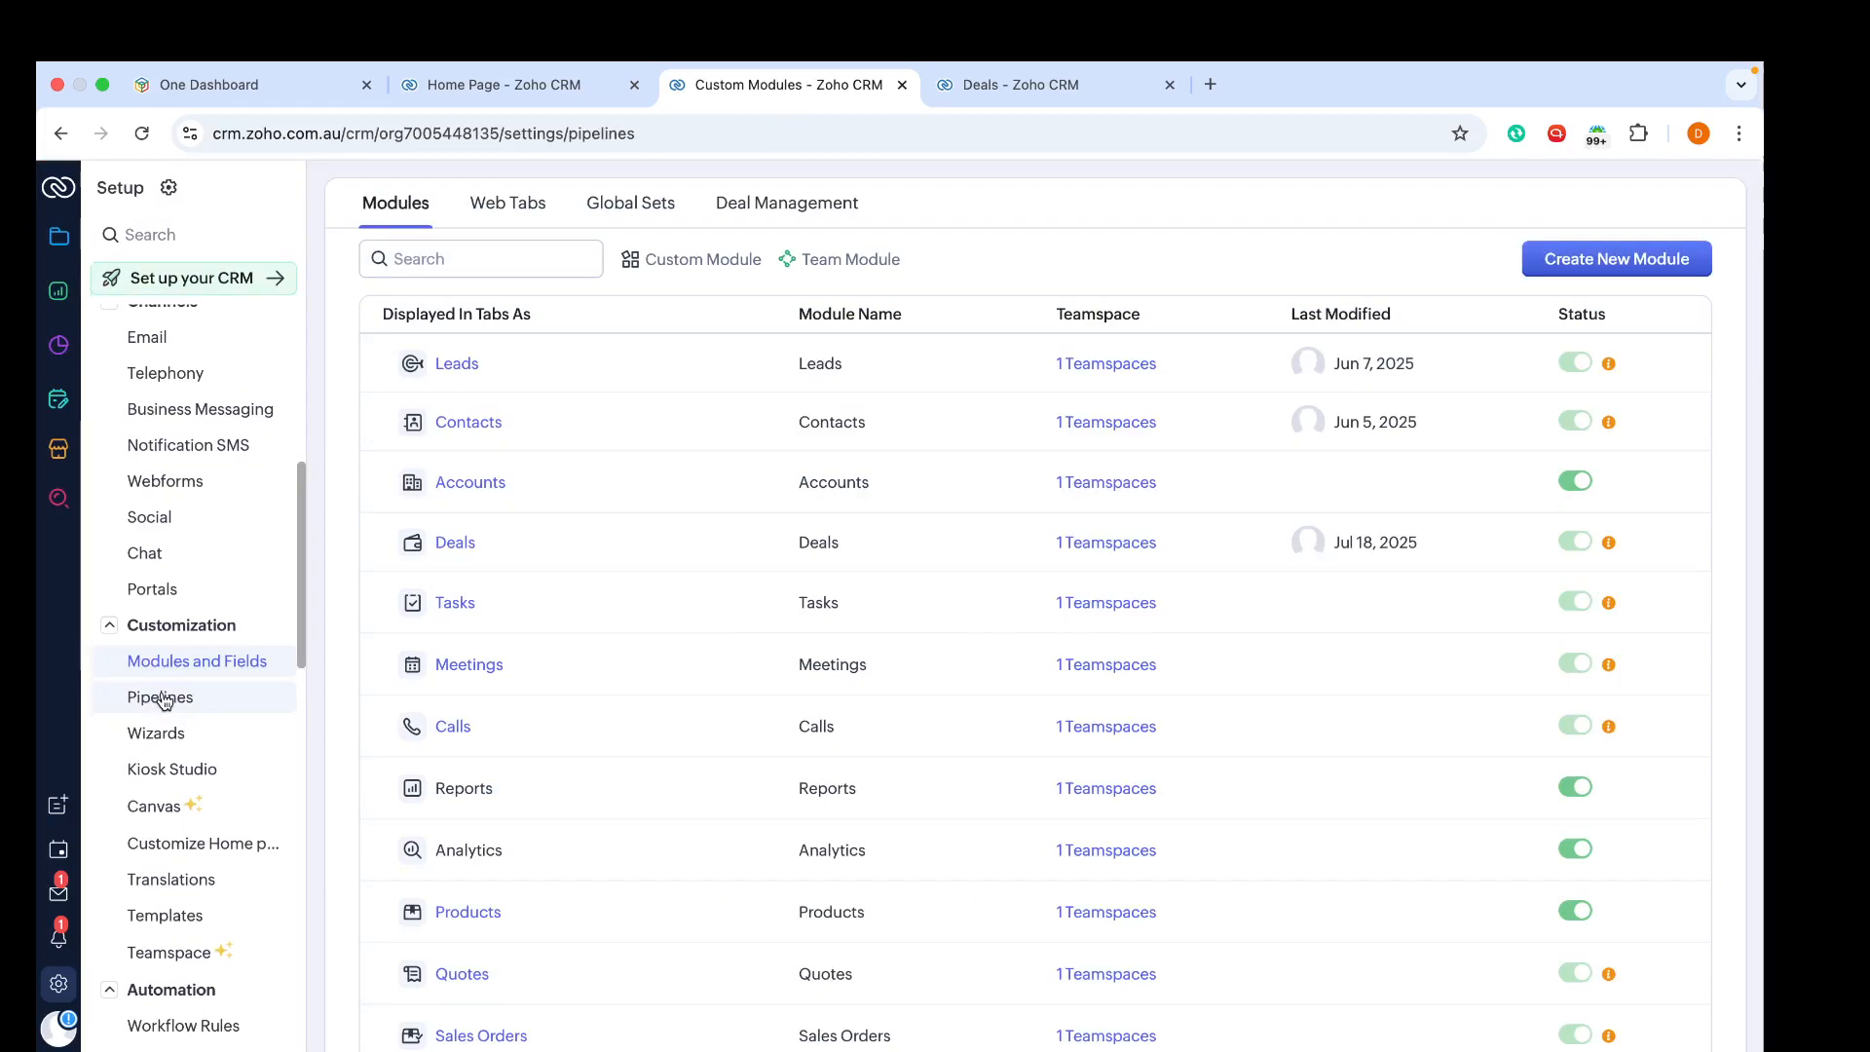
pyautogui.click(161, 697)
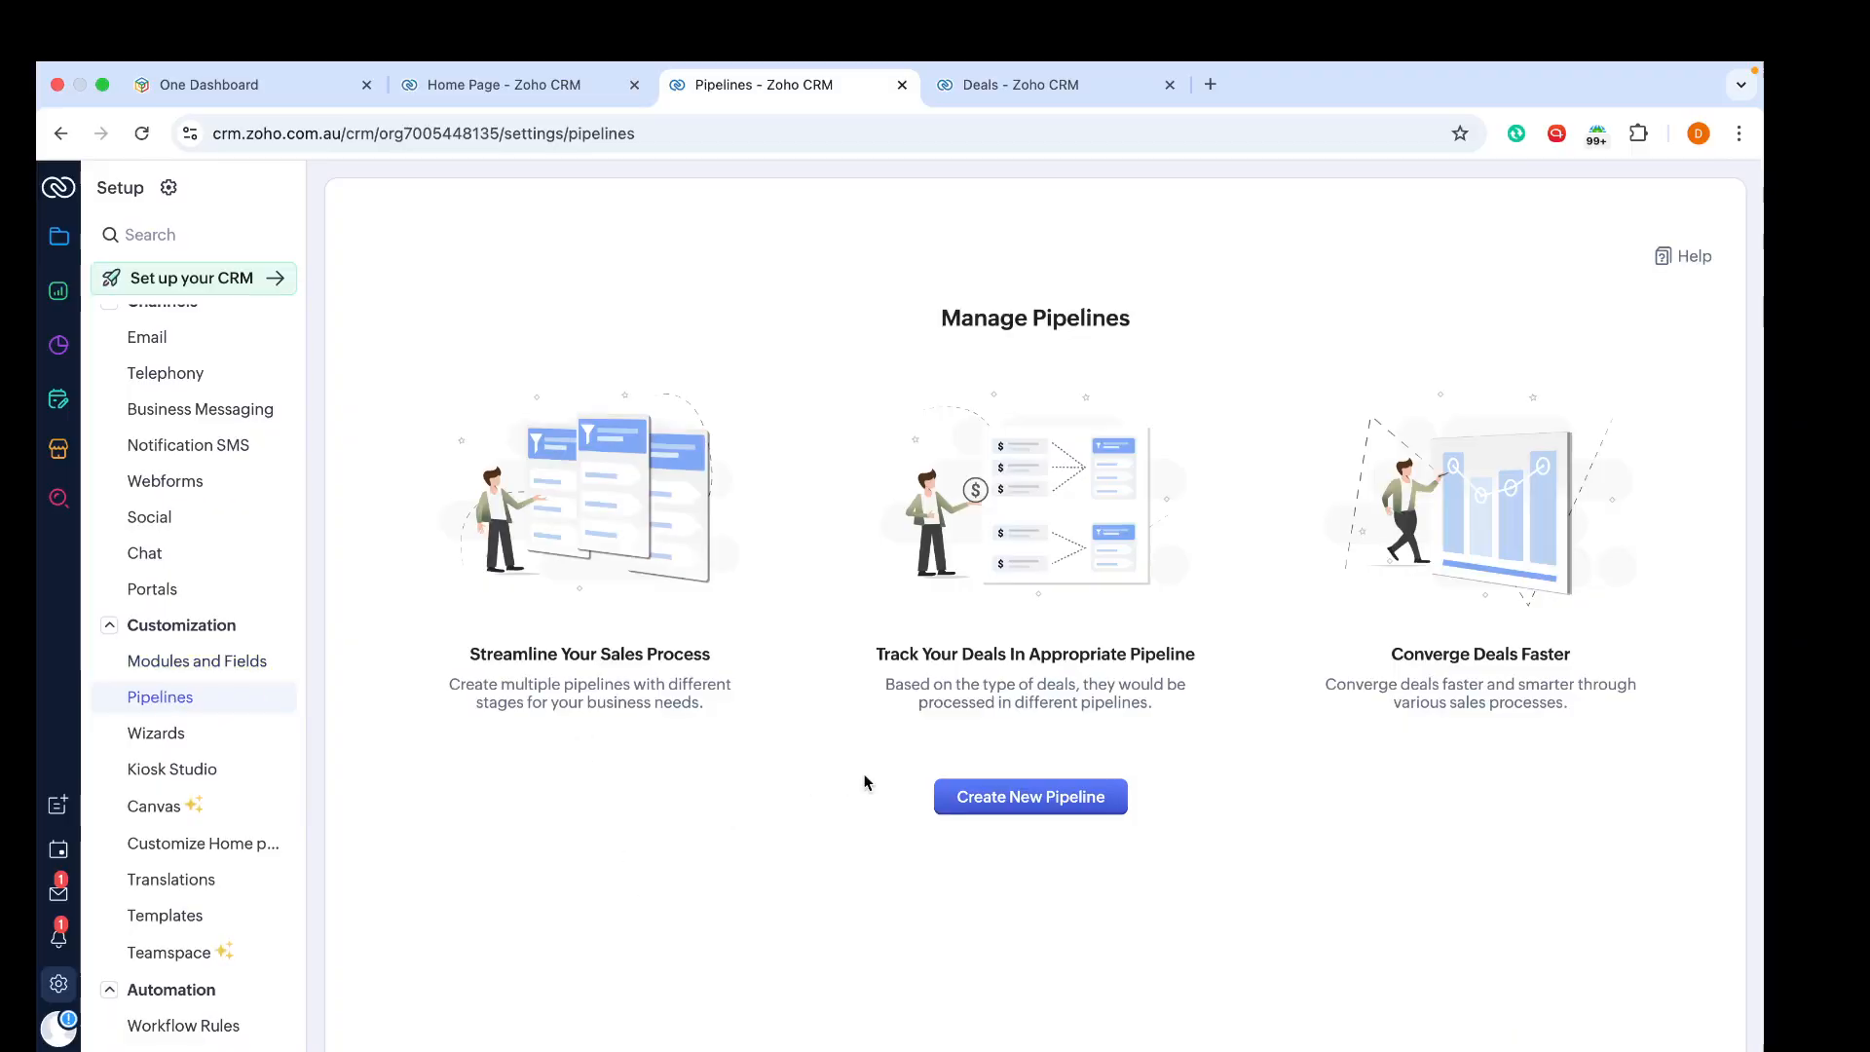
pyautogui.click(1004, 789)
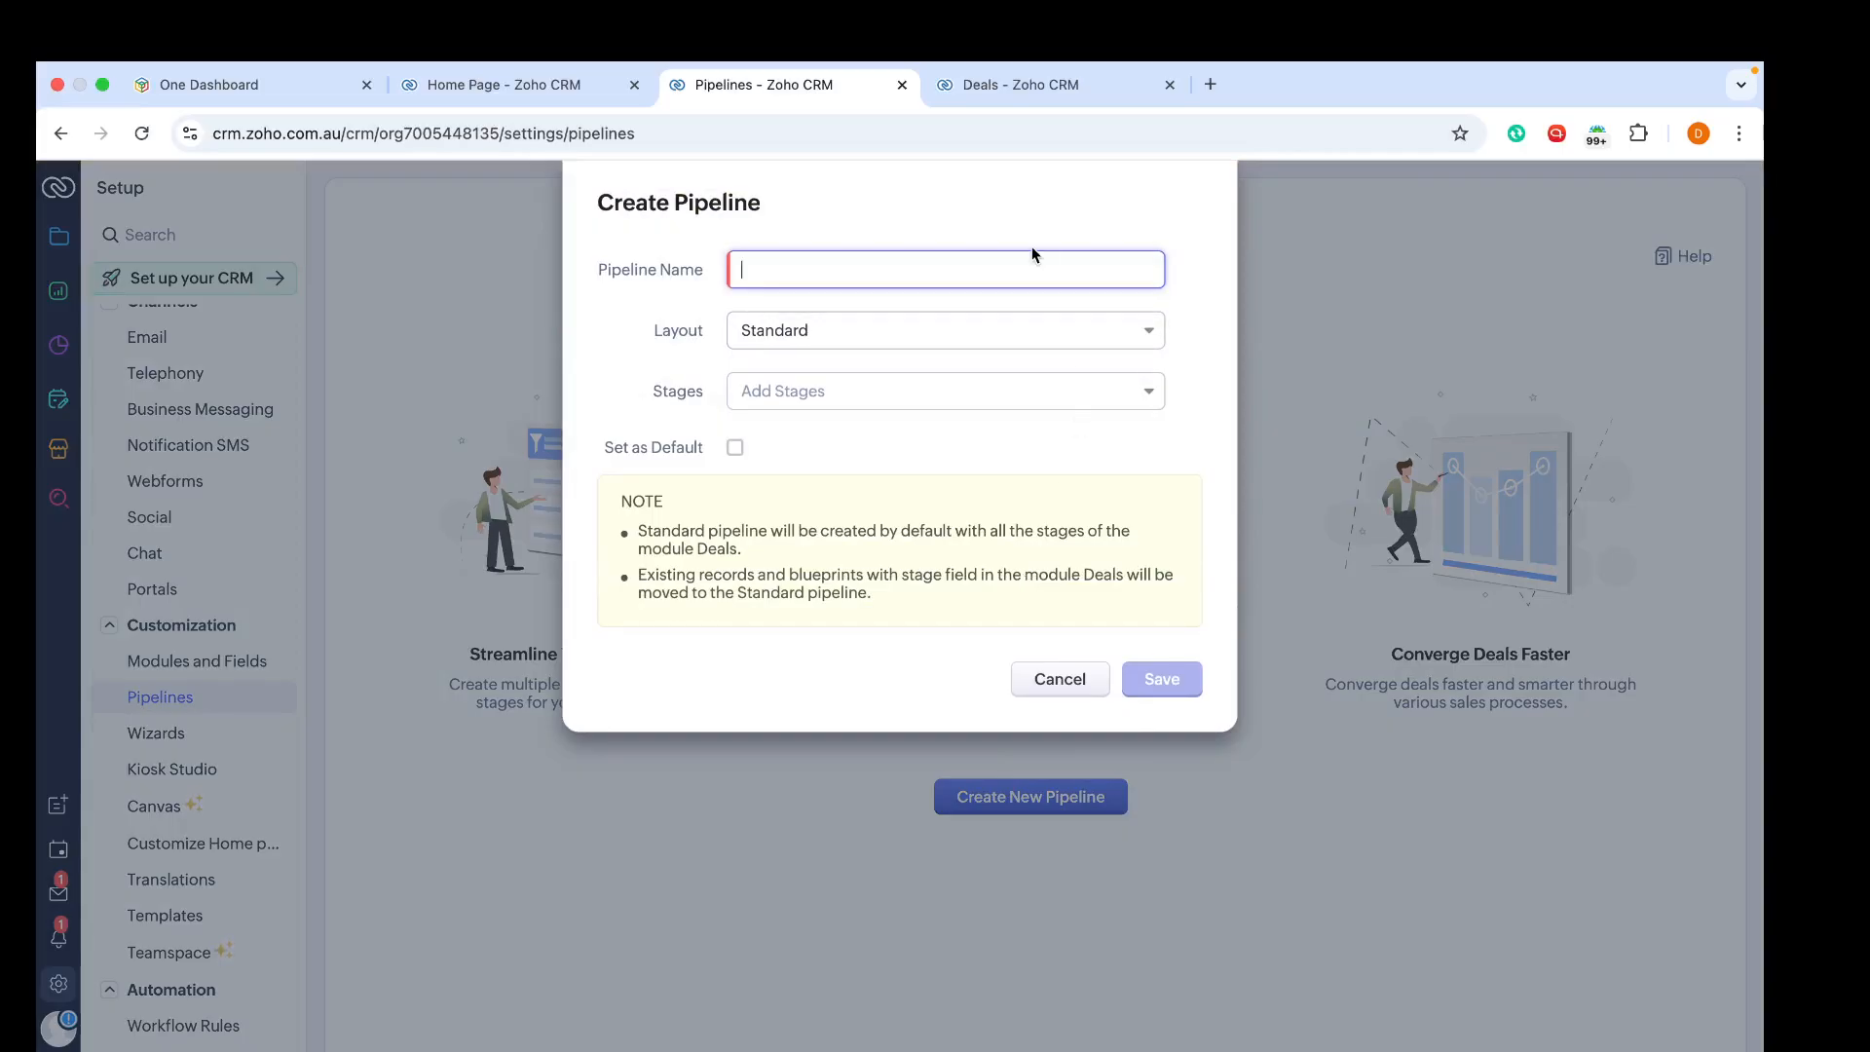
pyautogui.write('Standard')
pyautogui.click(1003, 389)
pyautogui.click(896, 436)
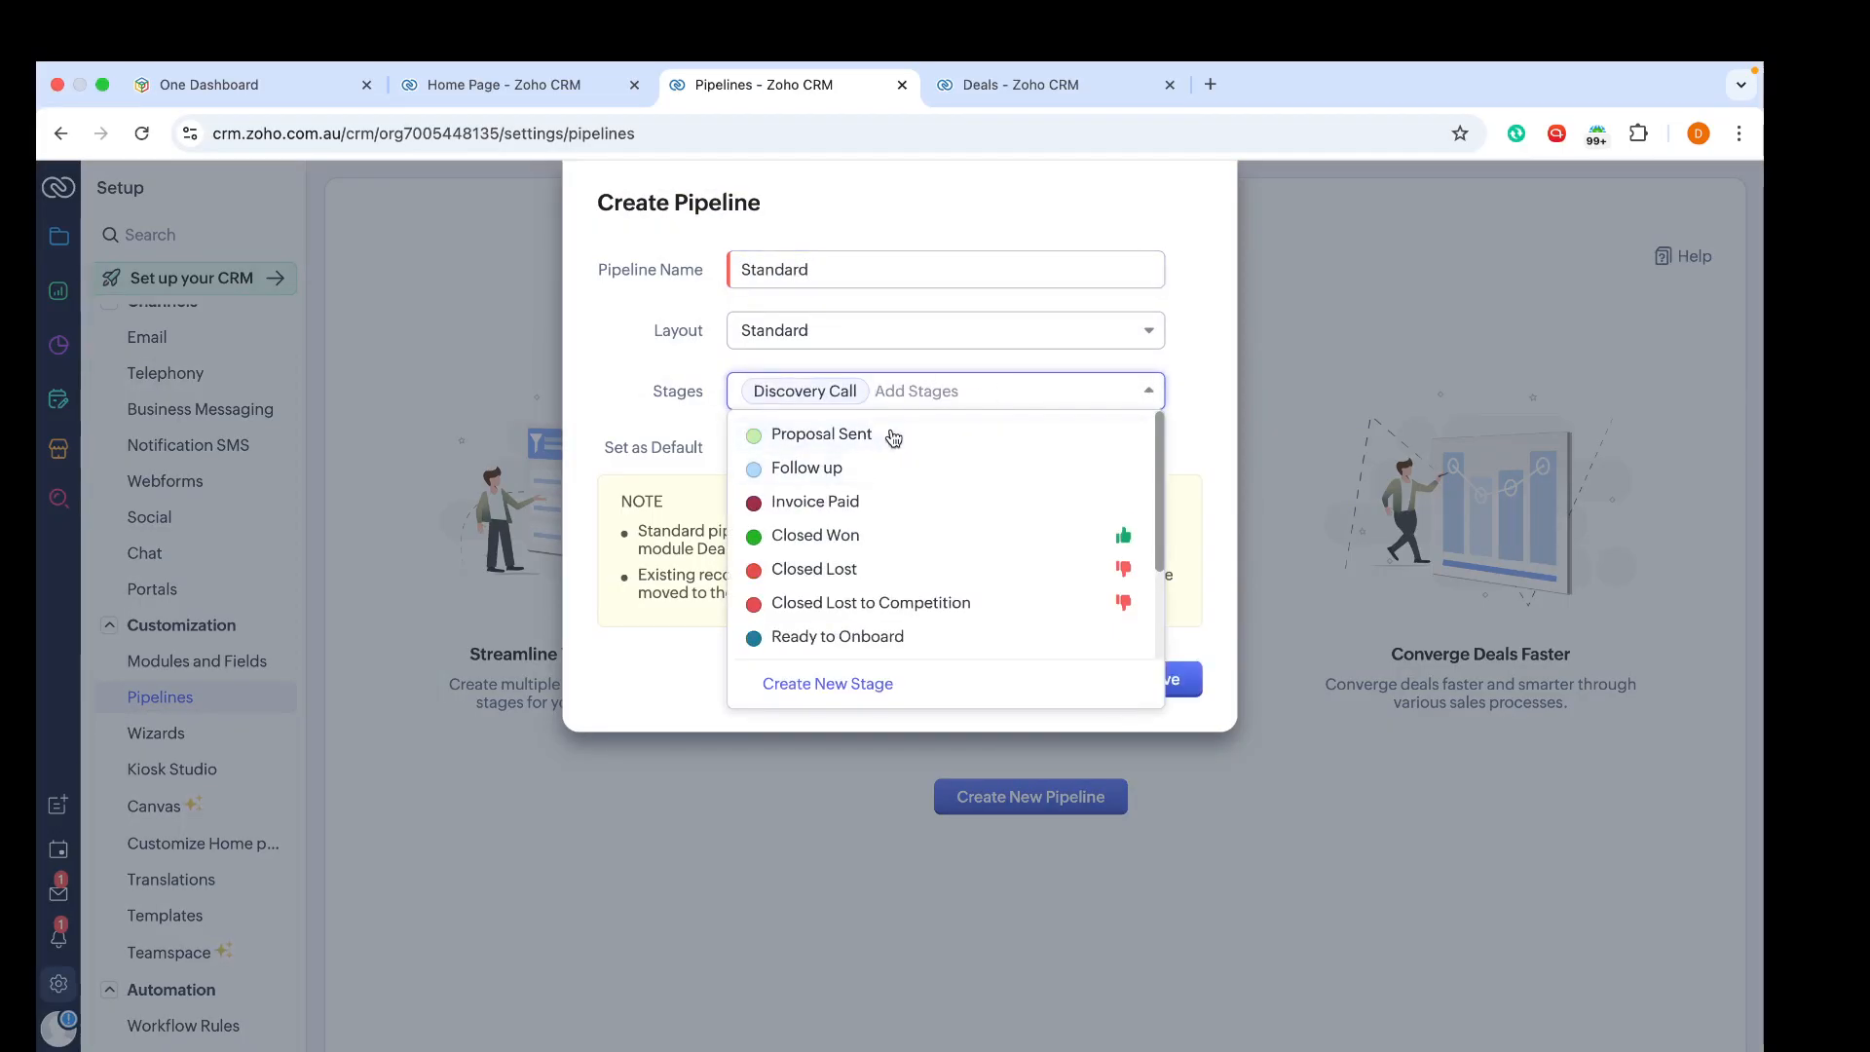
pyautogui.click(893, 437)
pyautogui.click(876, 464)
pyautogui.click(877, 471)
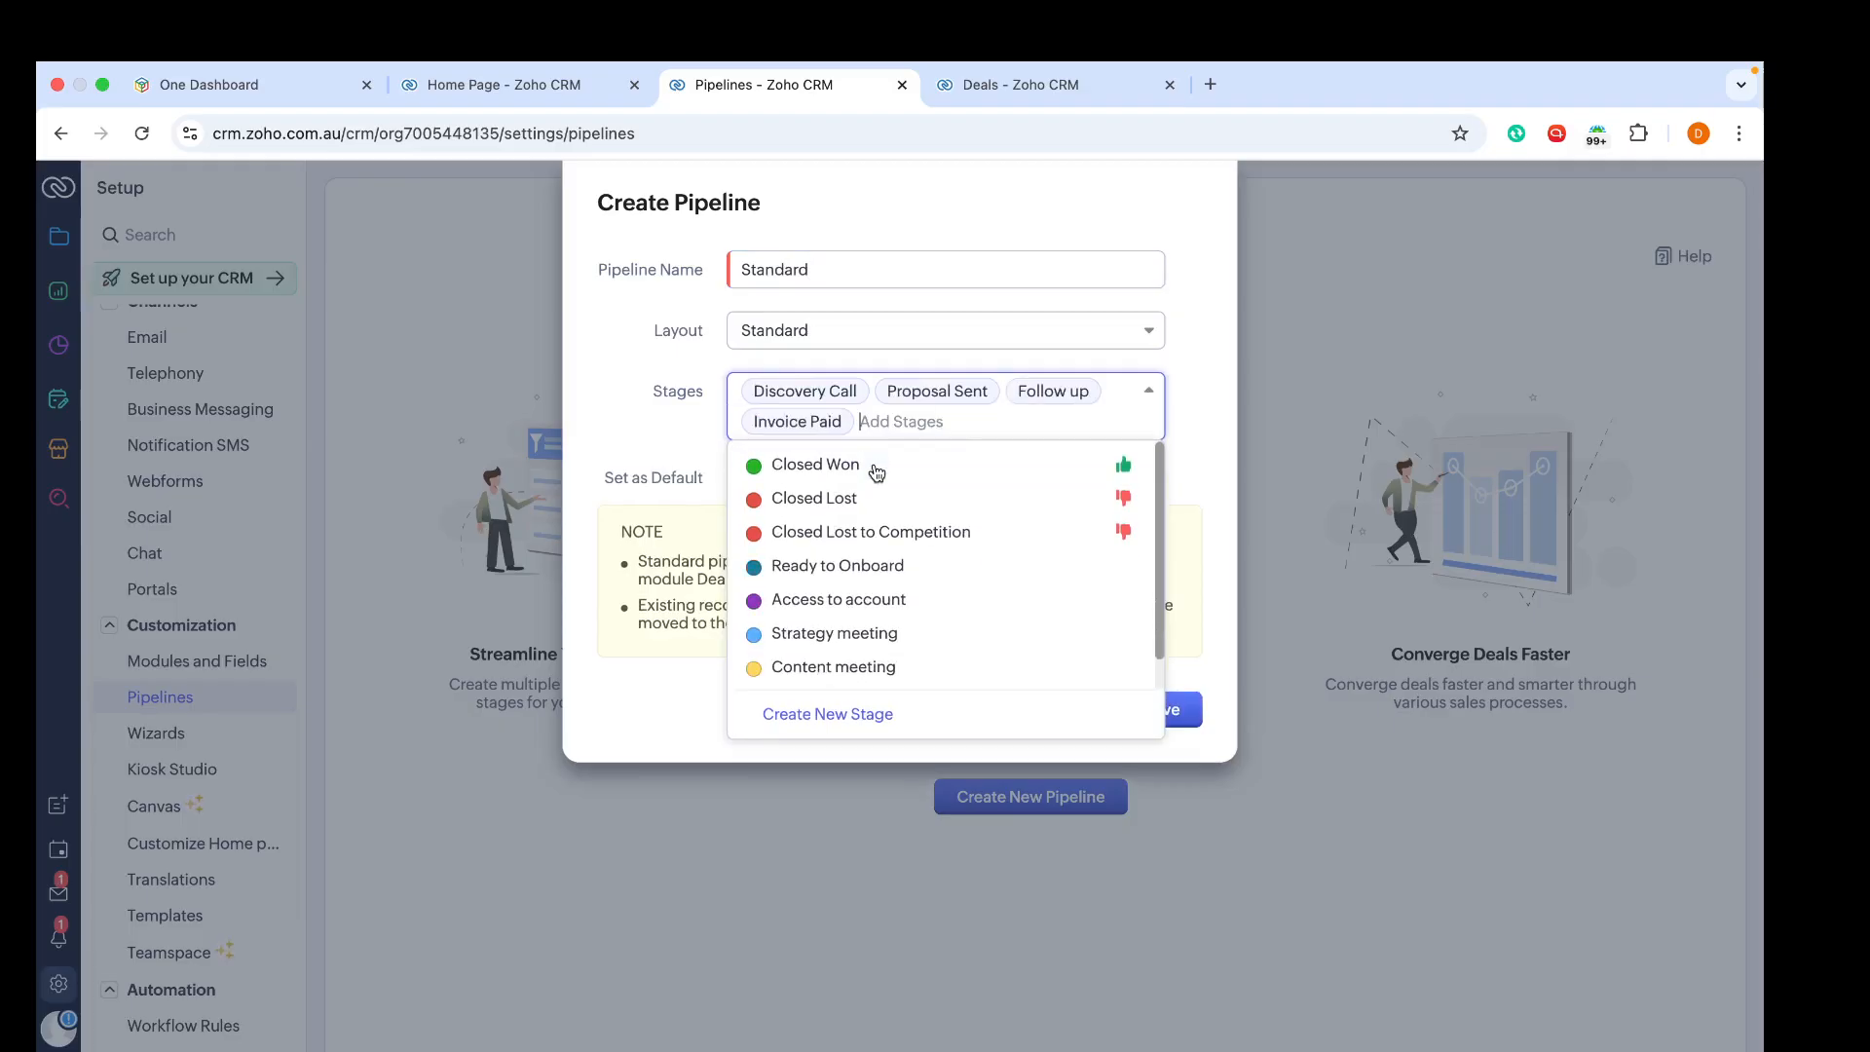
pyautogui.click(877, 473)
pyautogui.click(873, 497)
pyautogui.click(874, 497)
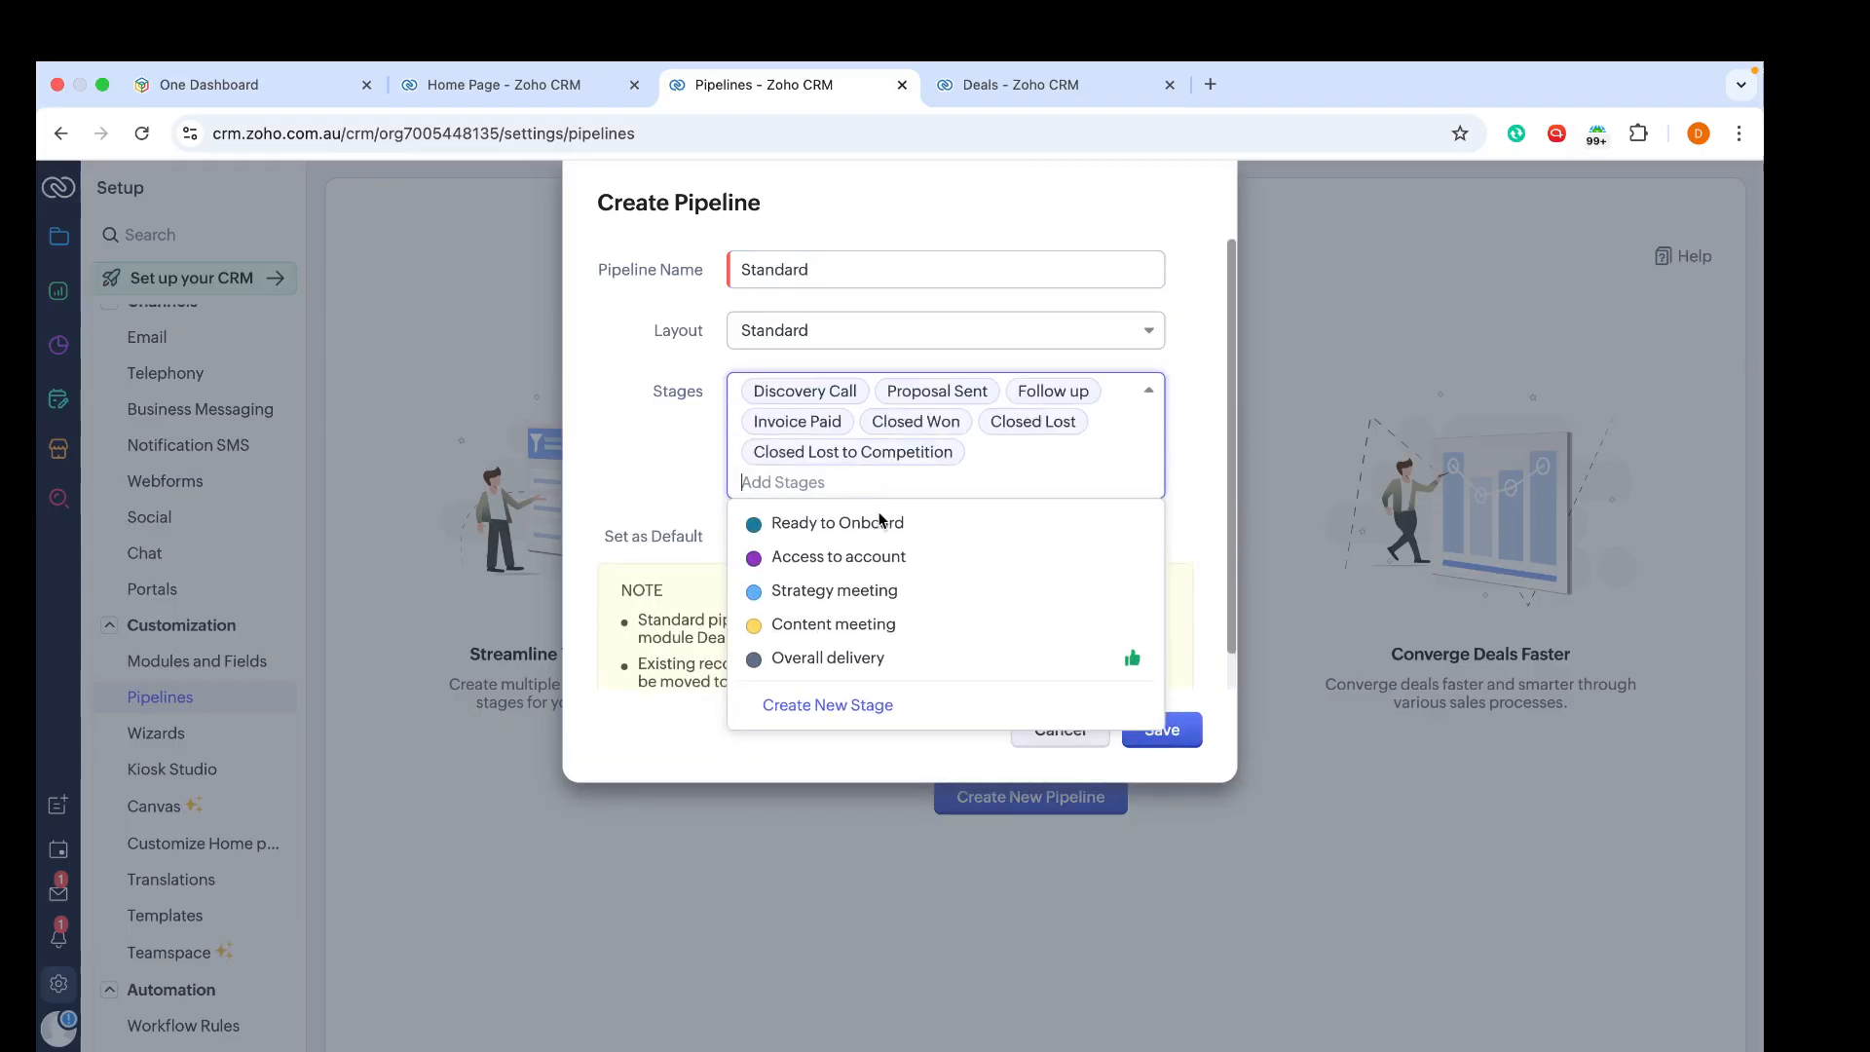
# Step: Set the new Standard pipeline as default and save it
pyautogui.click(1208, 588)
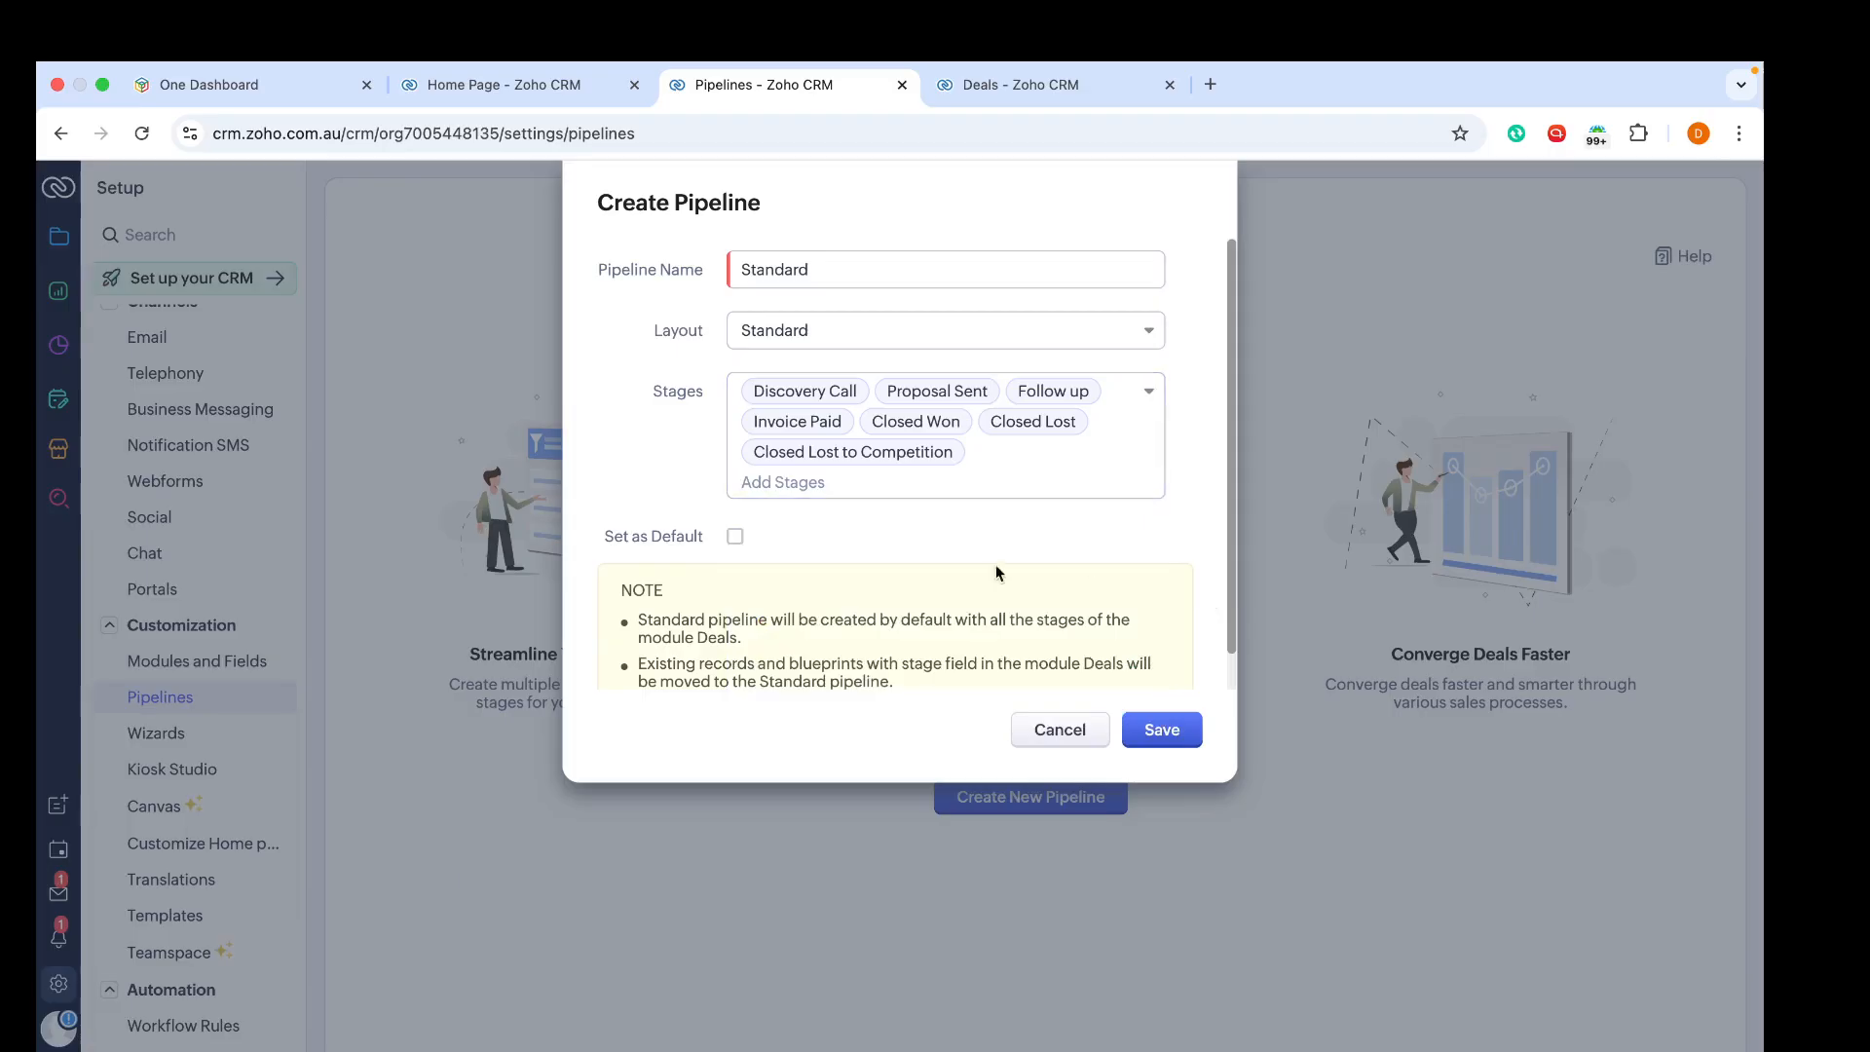
pyautogui.click(1169, 736)
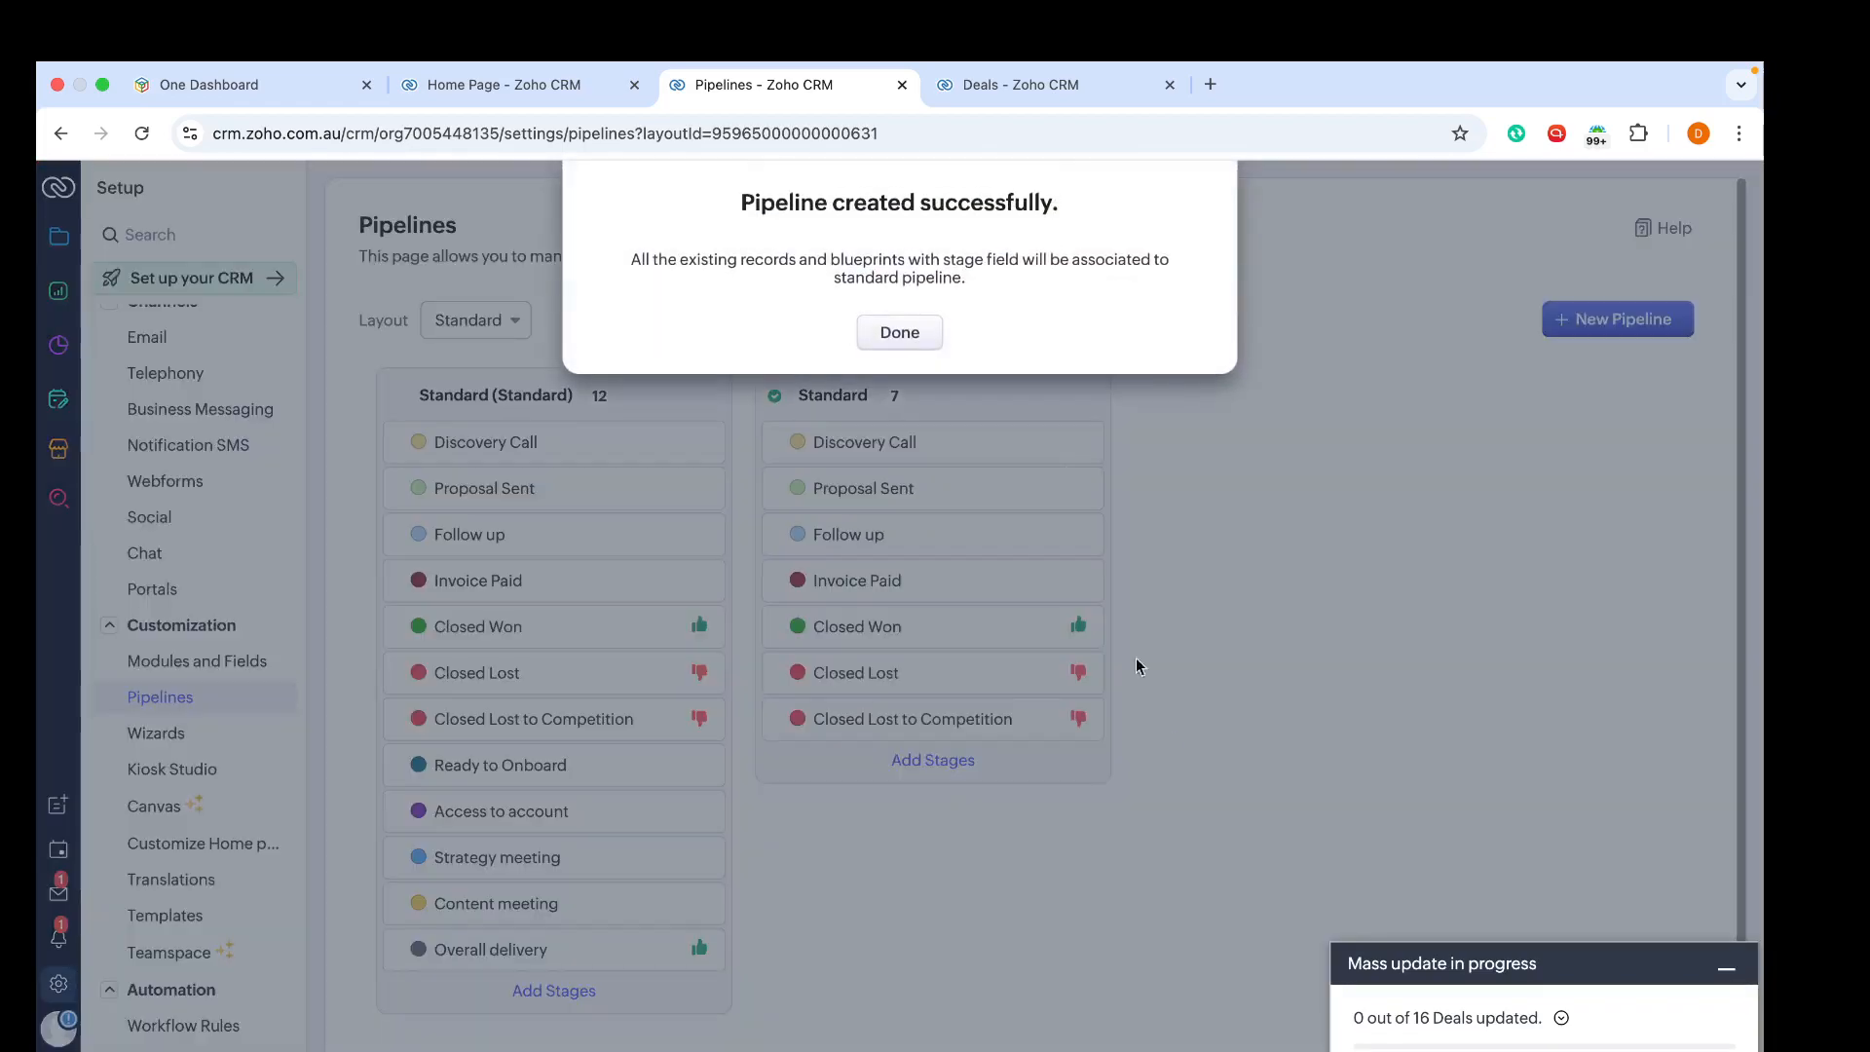
pyautogui.click(902, 336)
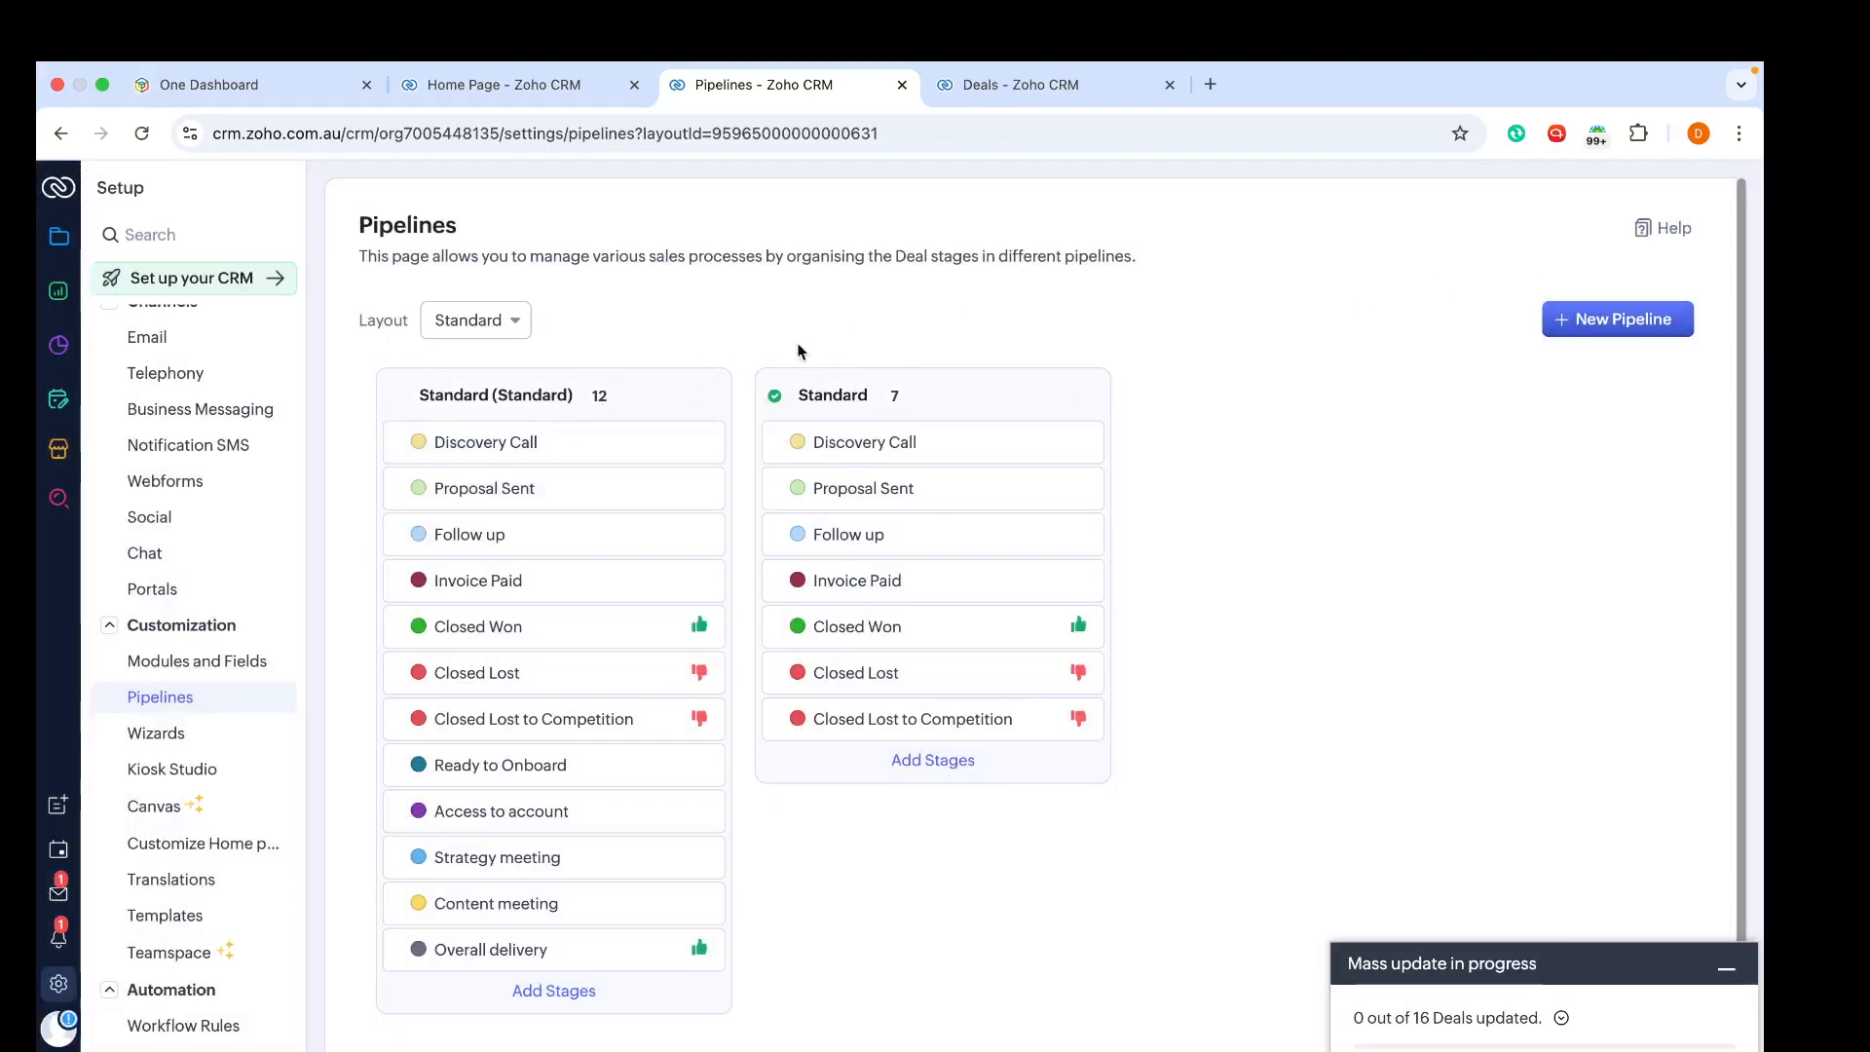
# Step: Delete the 'Standard (Standard)' pipeline
pyautogui.click(699, 394)
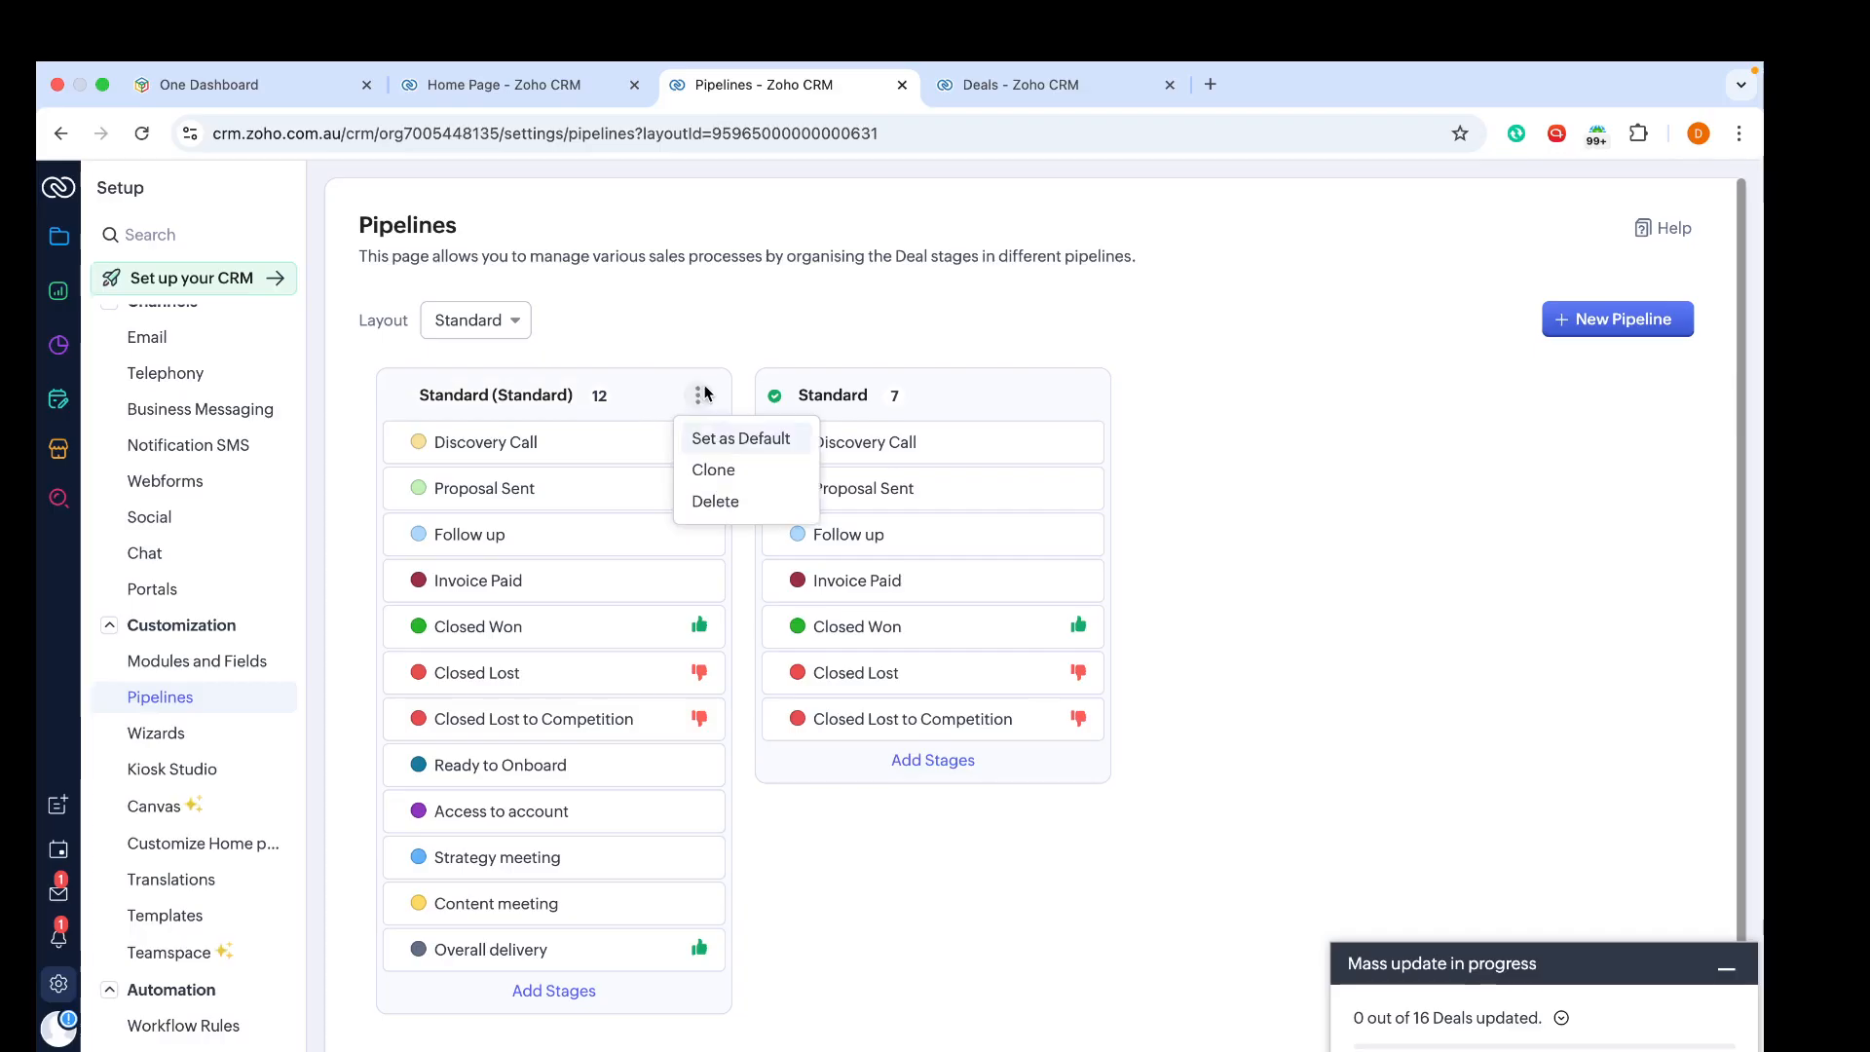
pyautogui.click(717, 500)
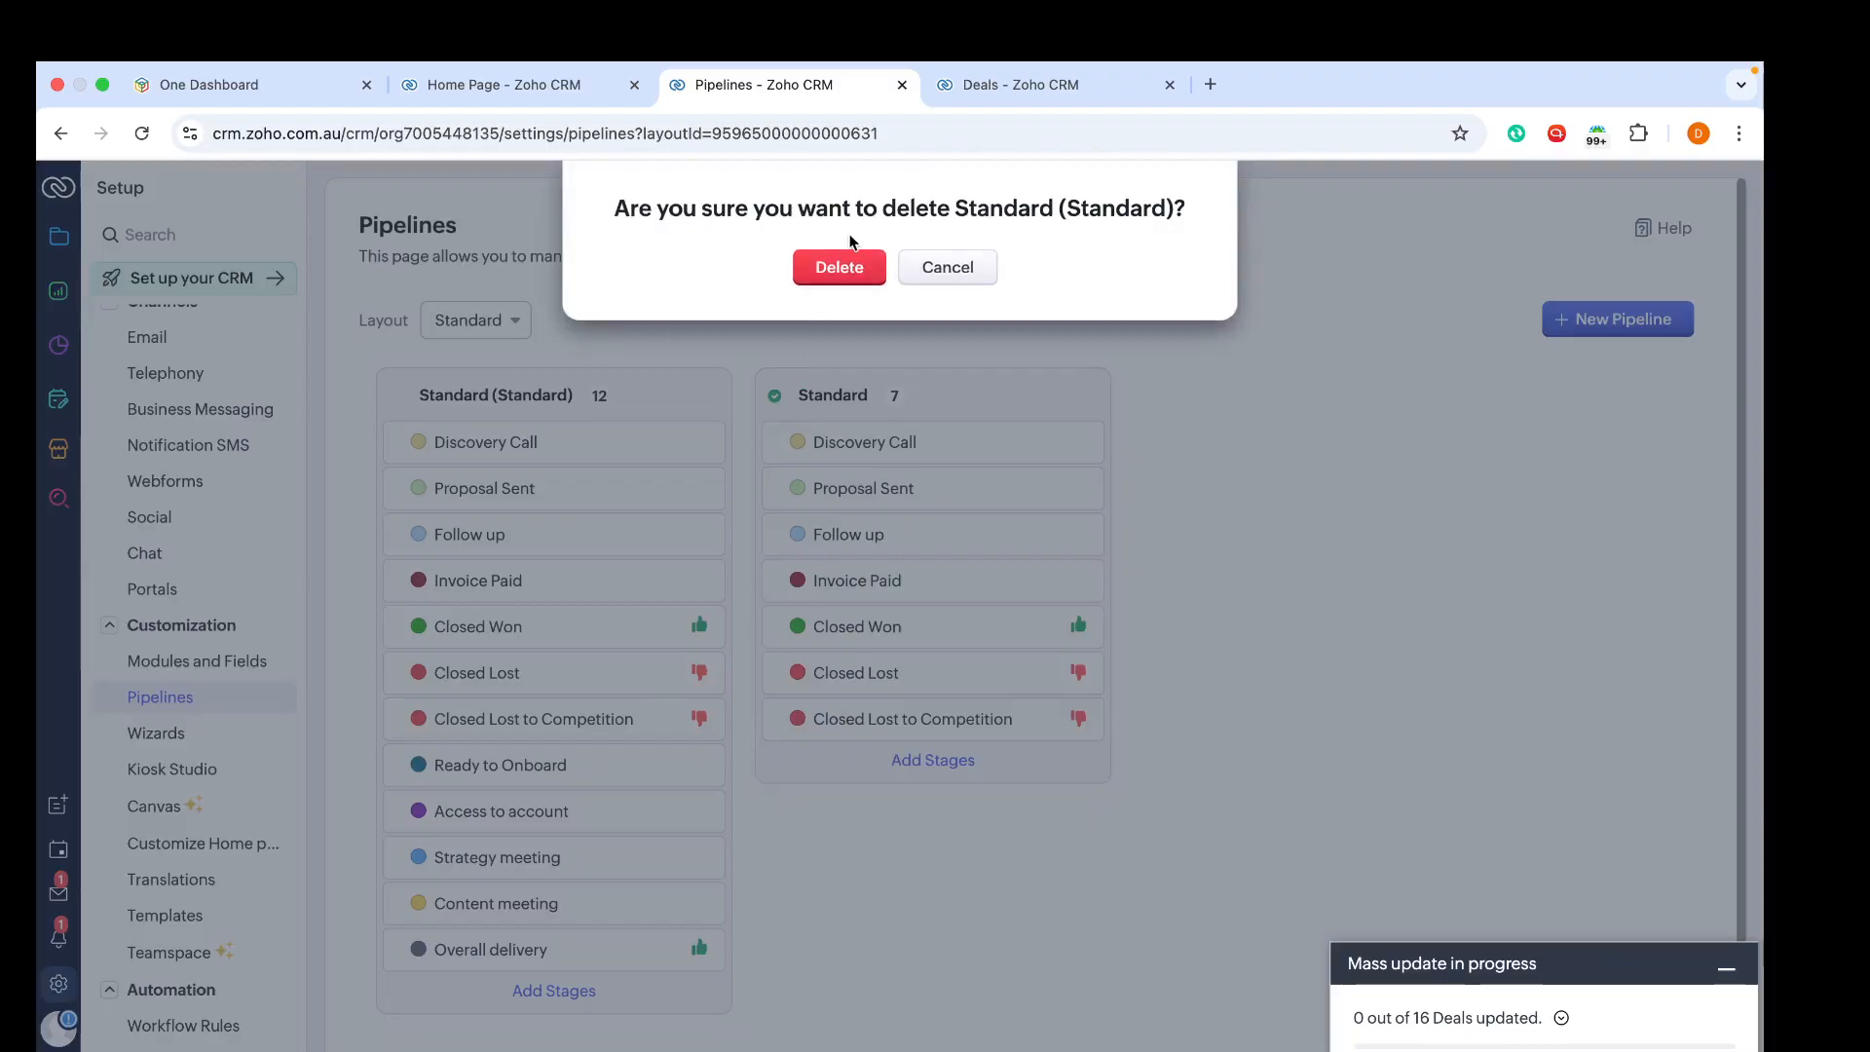
pyautogui.click(845, 273)
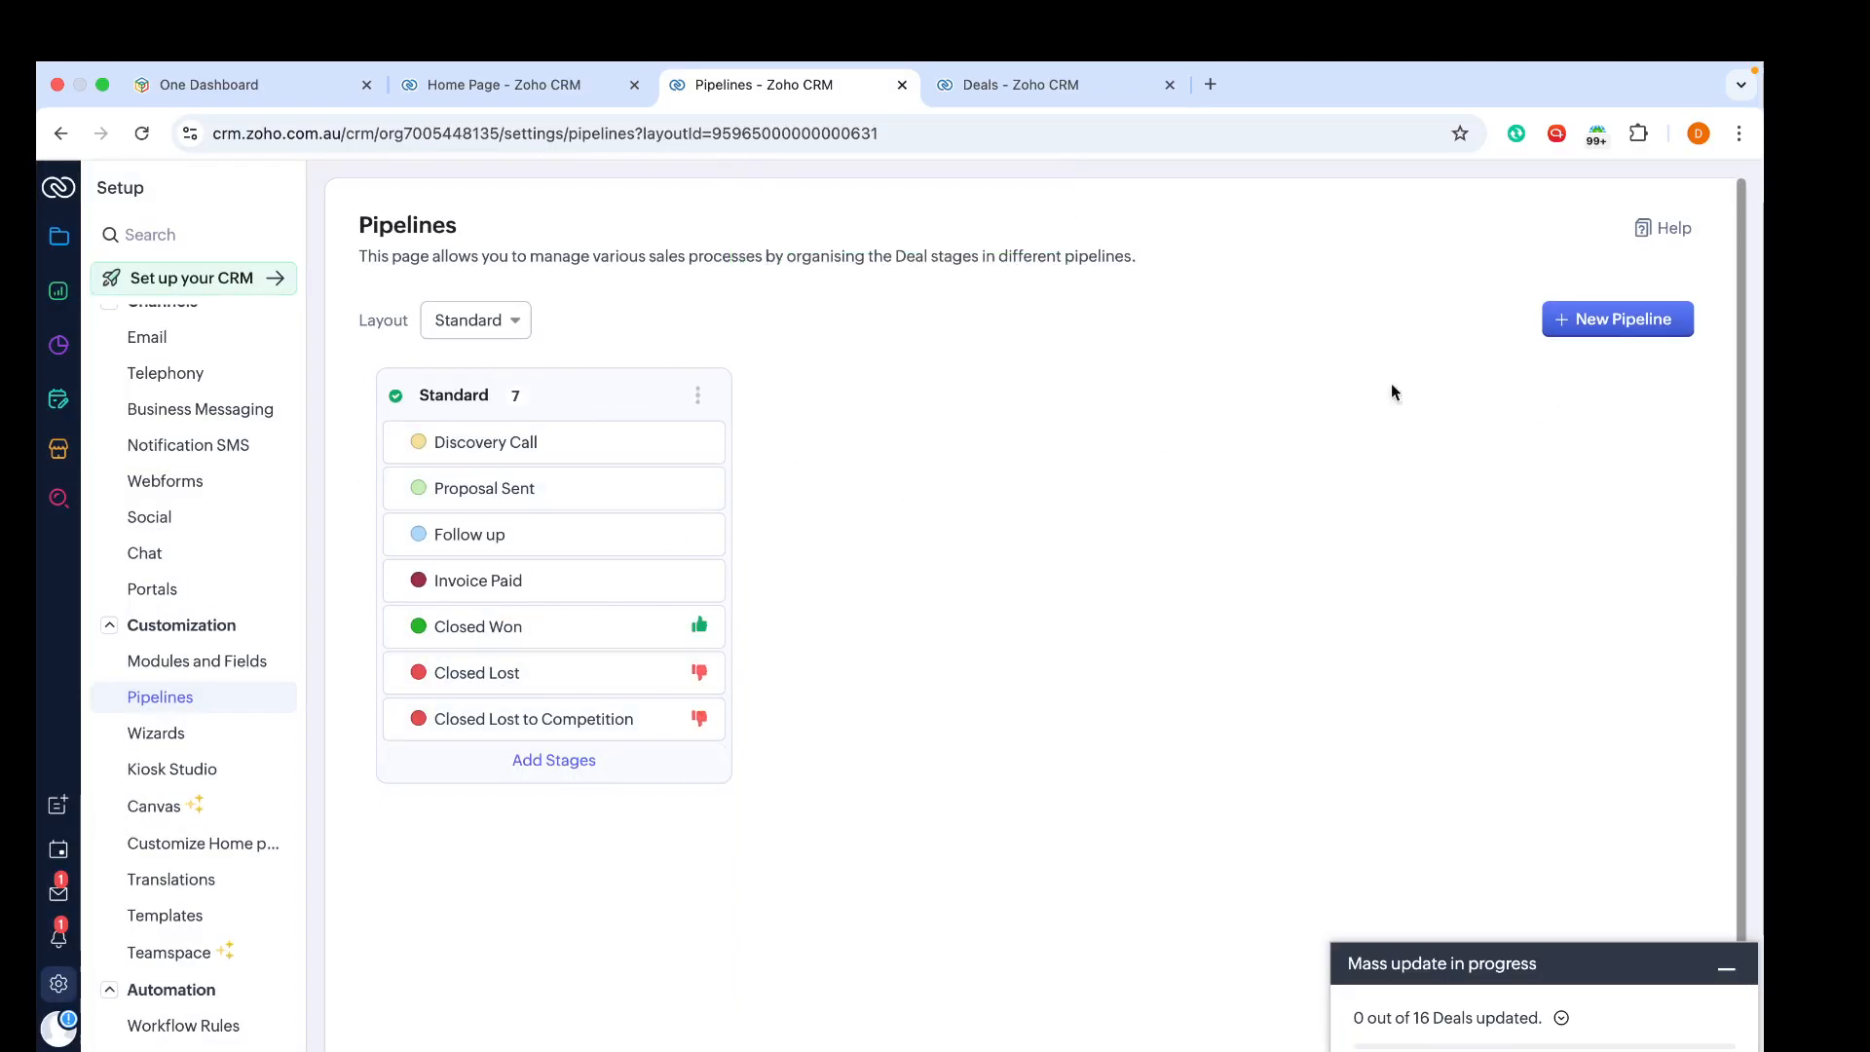
# Step: Create a pipeline named 'Onboarding' with stages Ready to Onboard, Access to account, Strategy meeting, Content meeting, Overall delivery and Closed Lost to Competition
pyautogui.click(1586, 329)
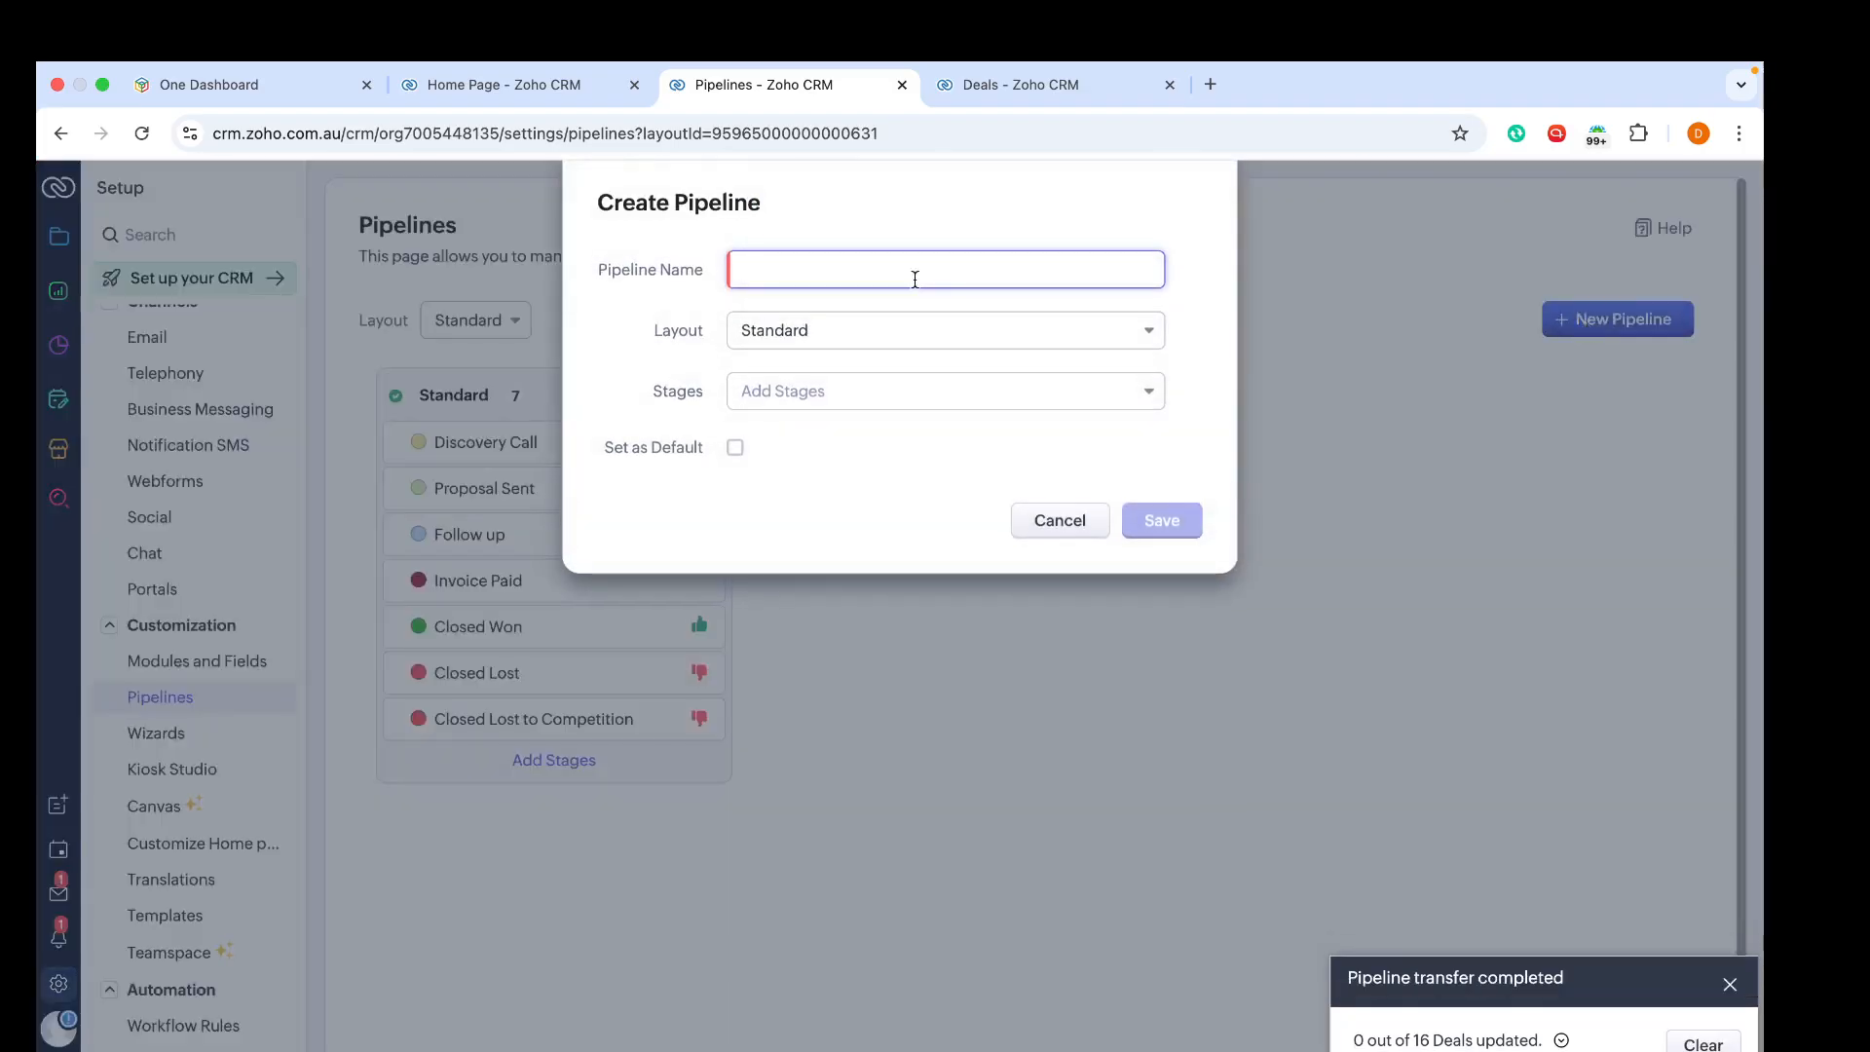
pyautogui.write('Onboard')
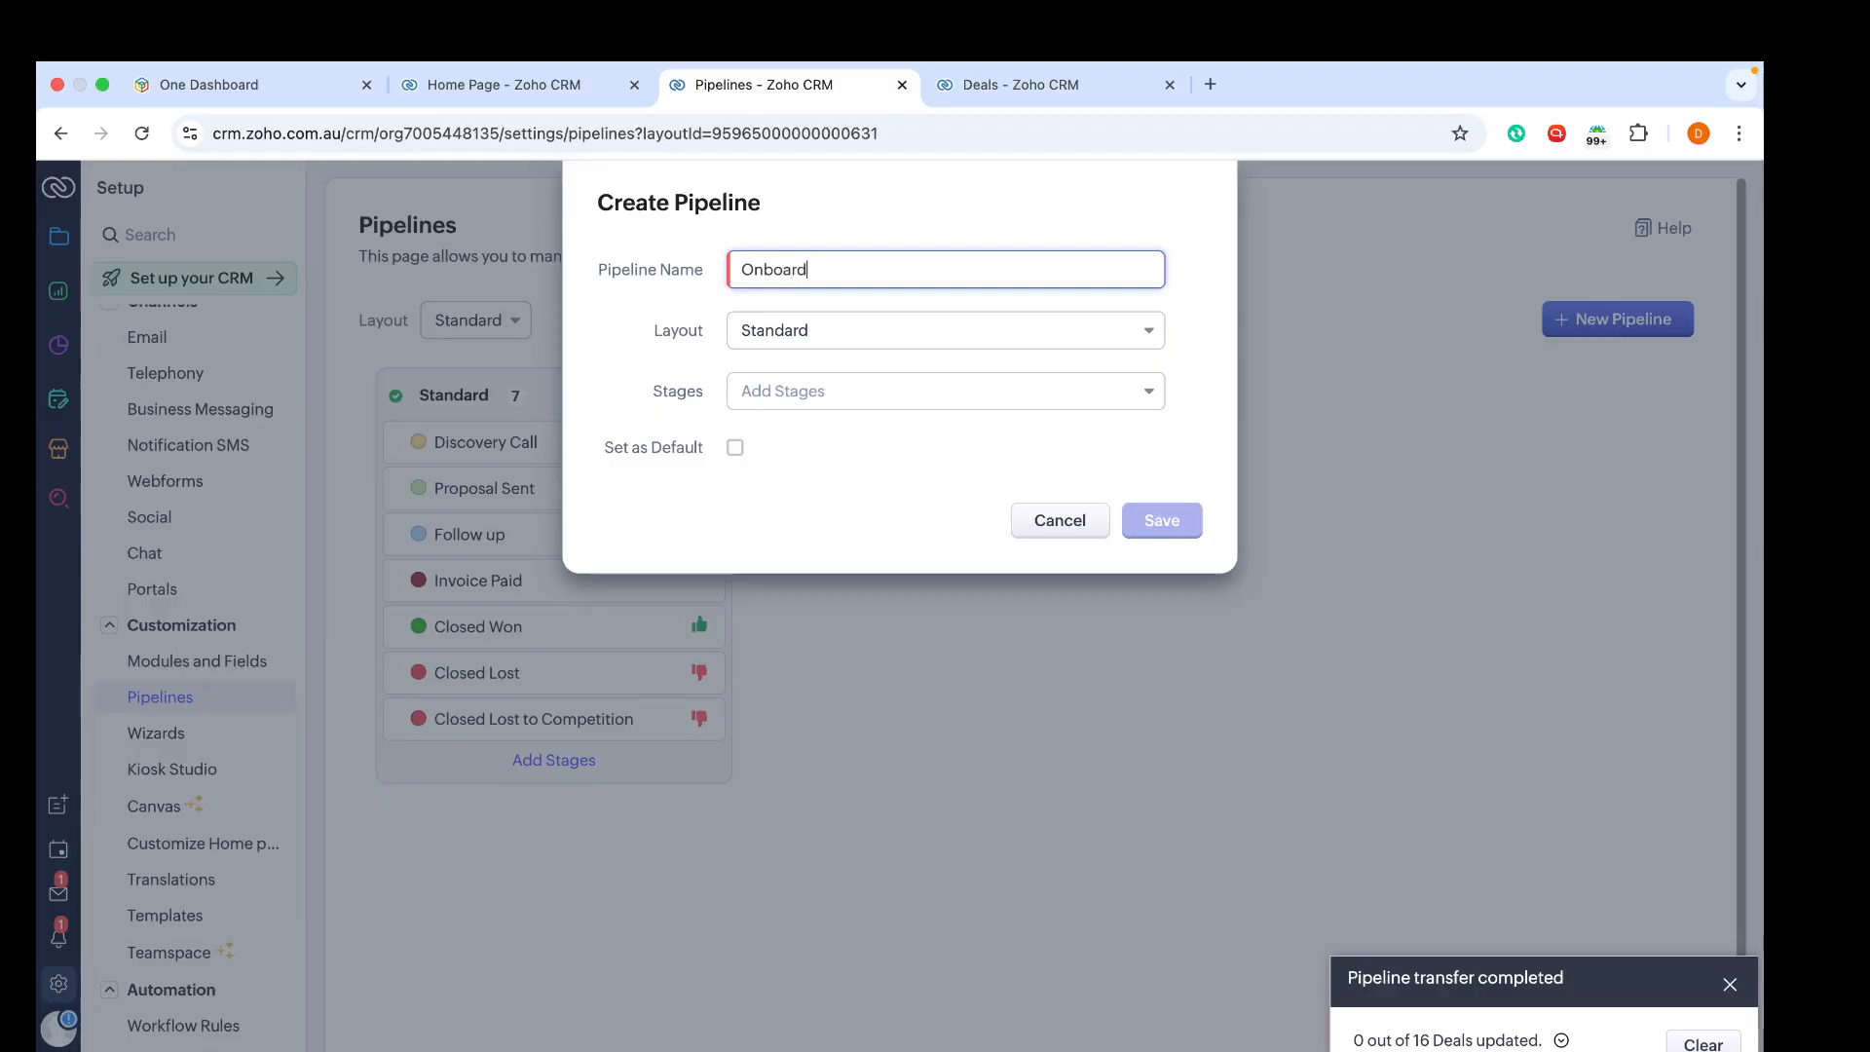
pyautogui.write('ing')
pyautogui.click(976, 391)
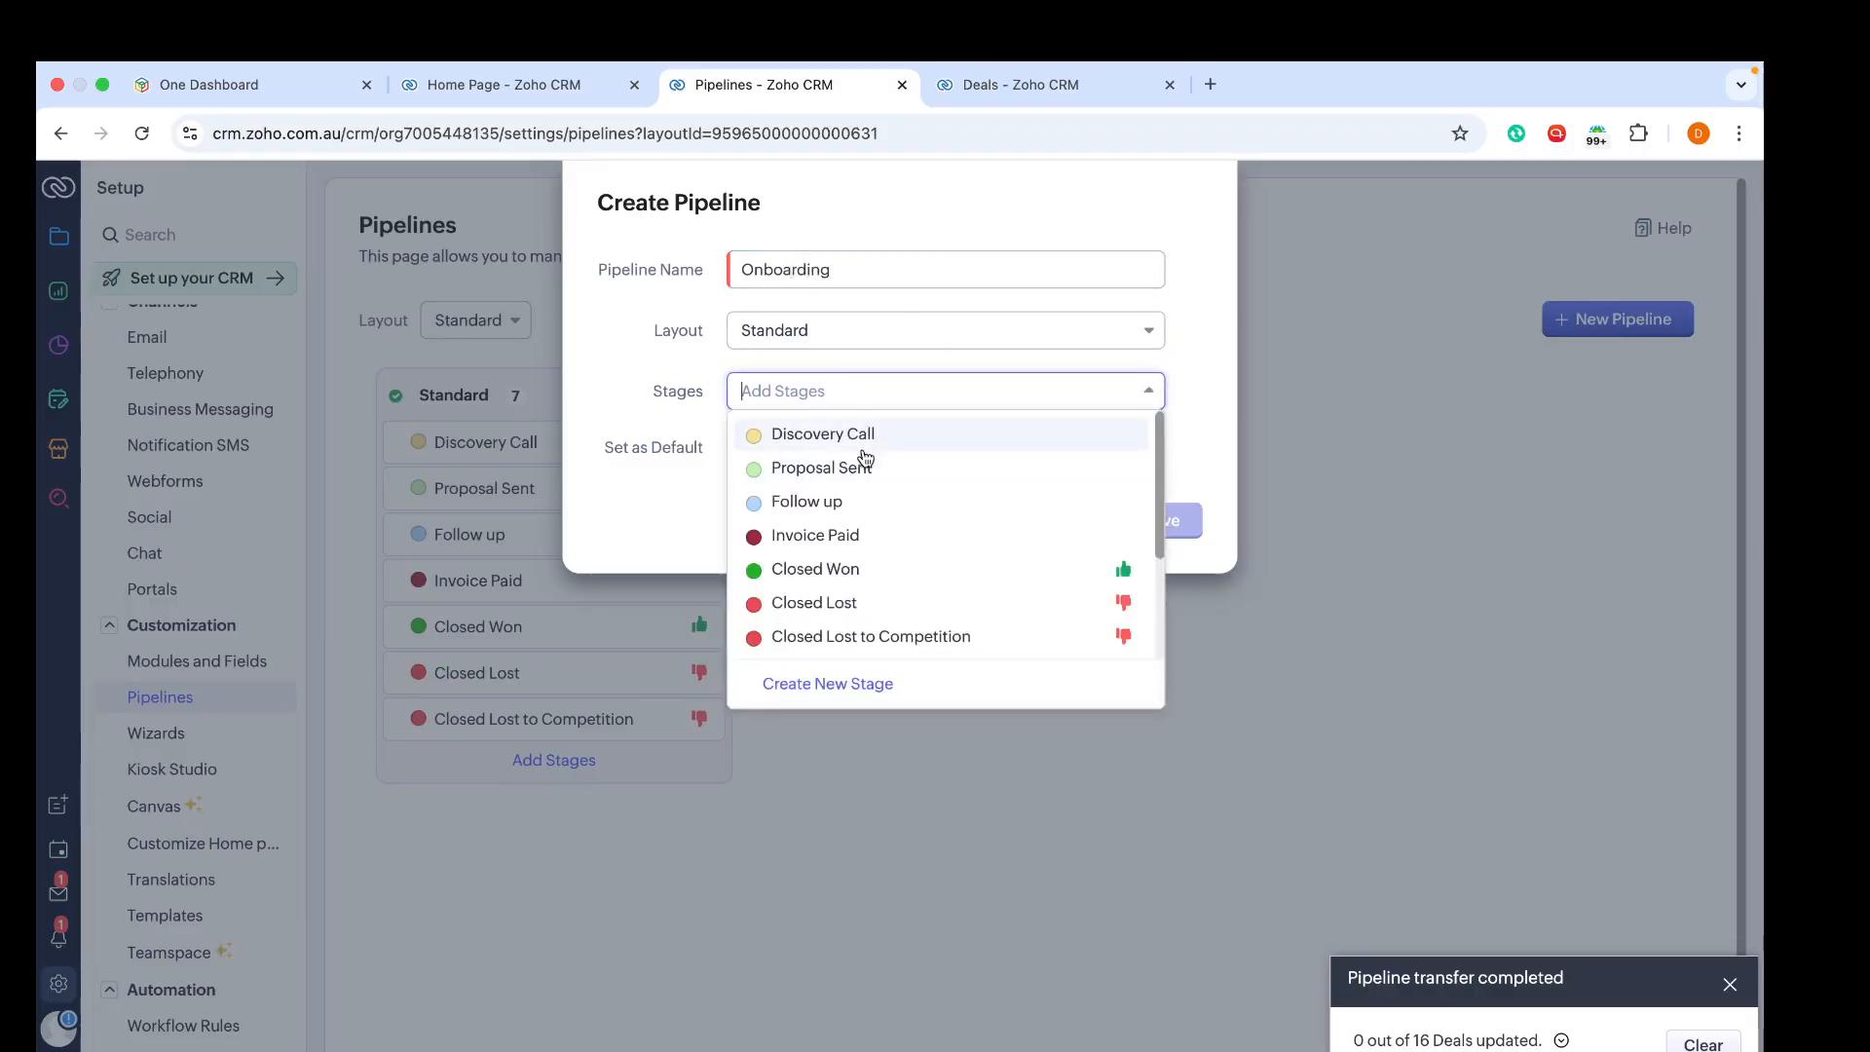
pyautogui.scroll(-2, 861, 594)
pyautogui.click(853, 579)
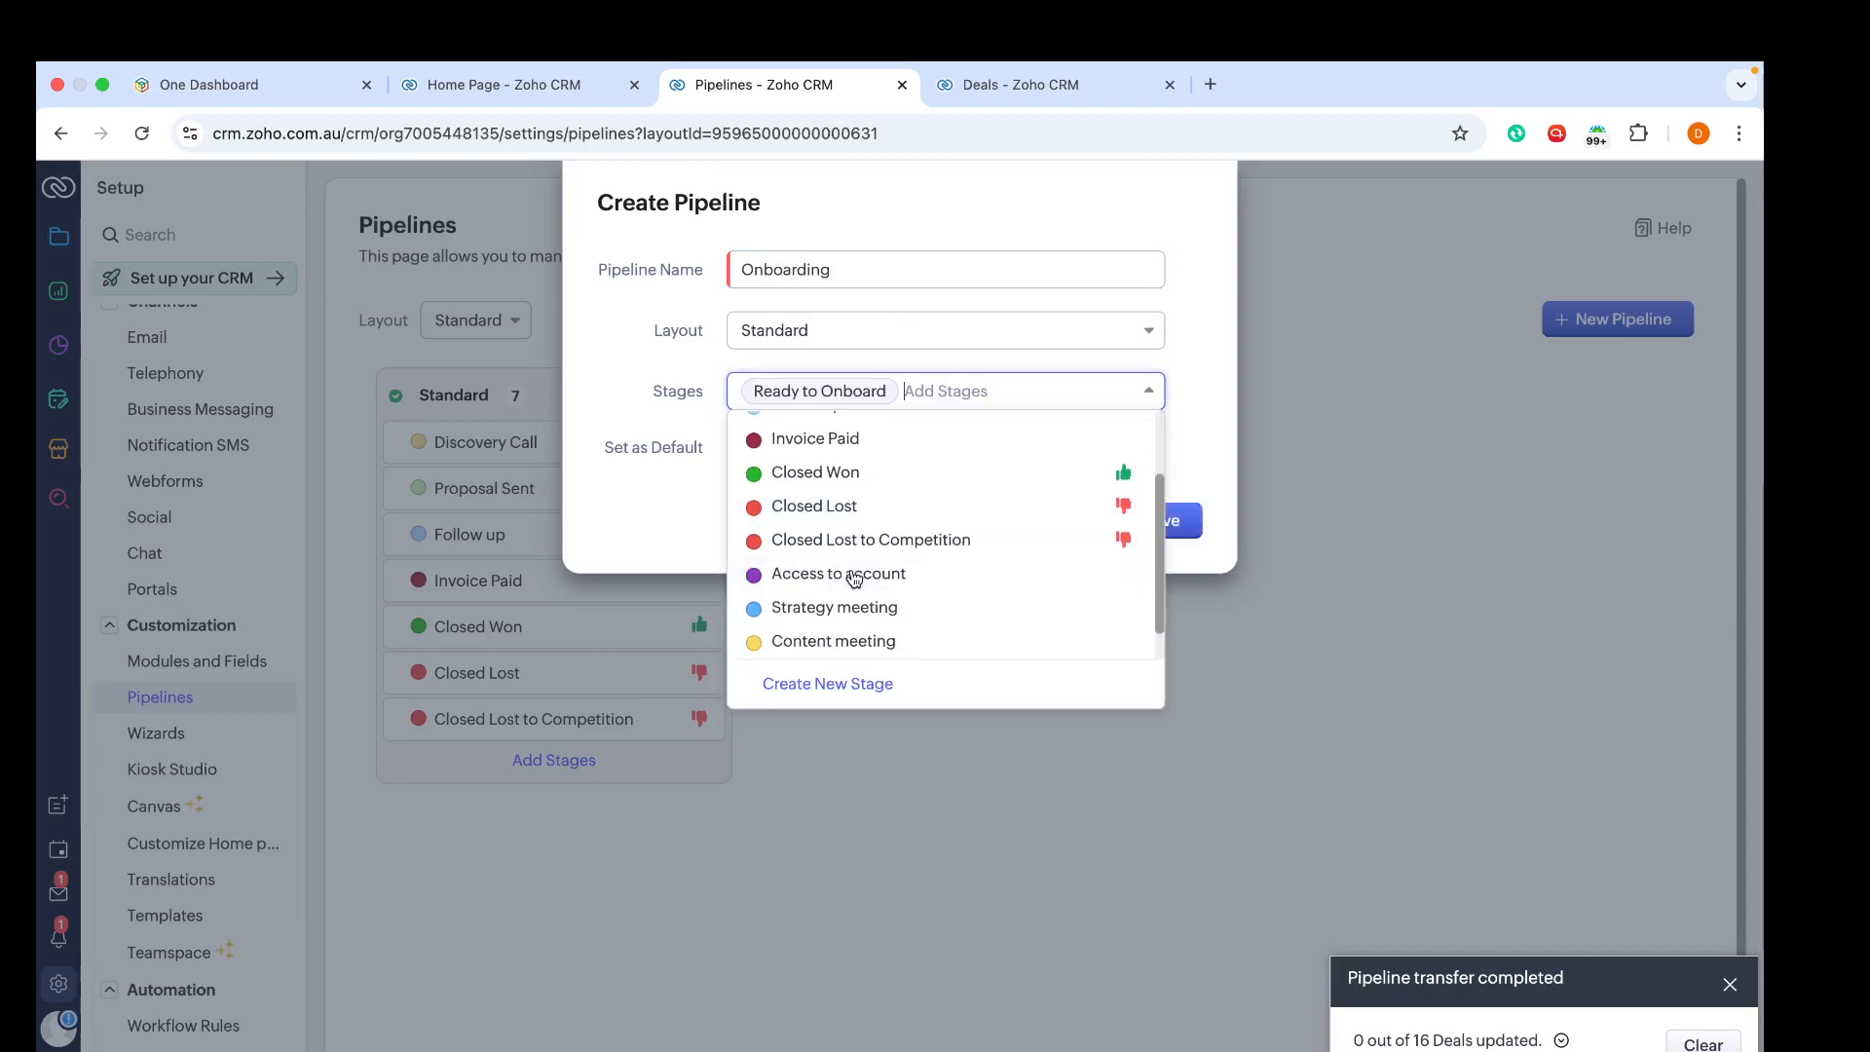
pyautogui.click(853, 581)
pyautogui.click(847, 617)
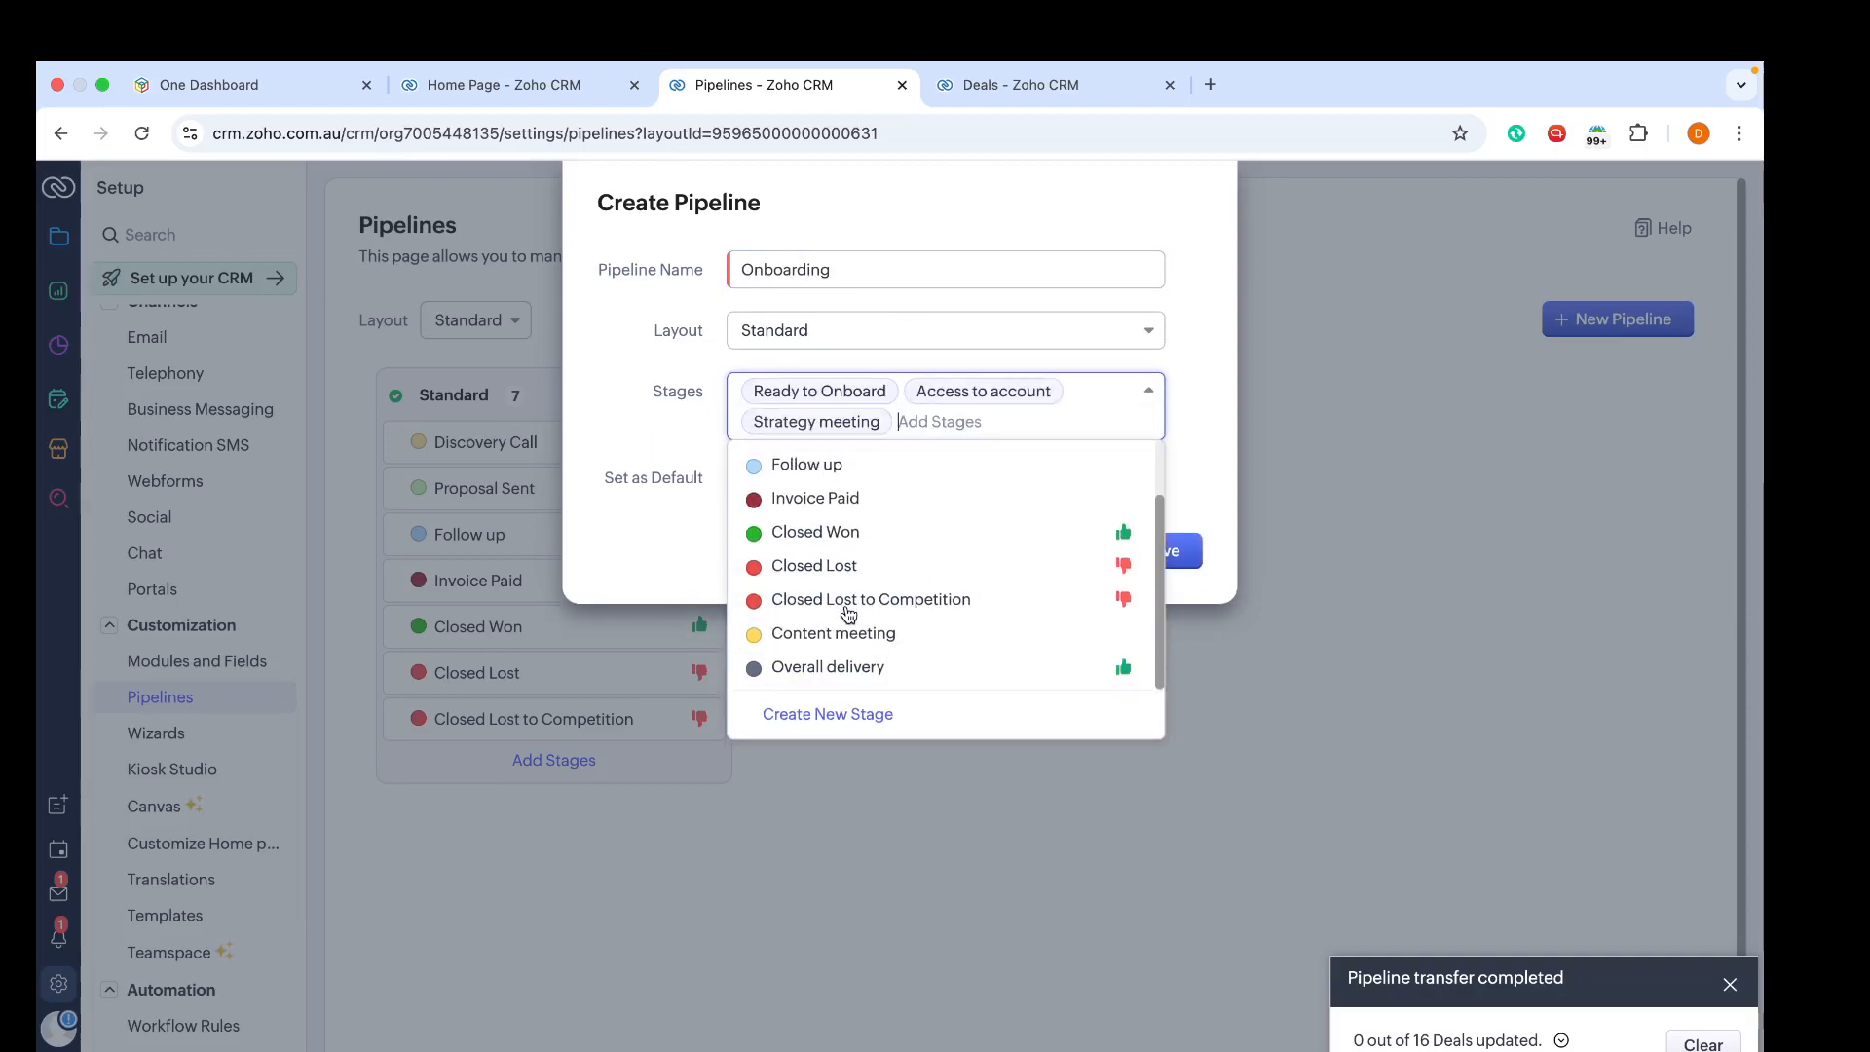
pyautogui.click(845, 633)
pyautogui.click(831, 694)
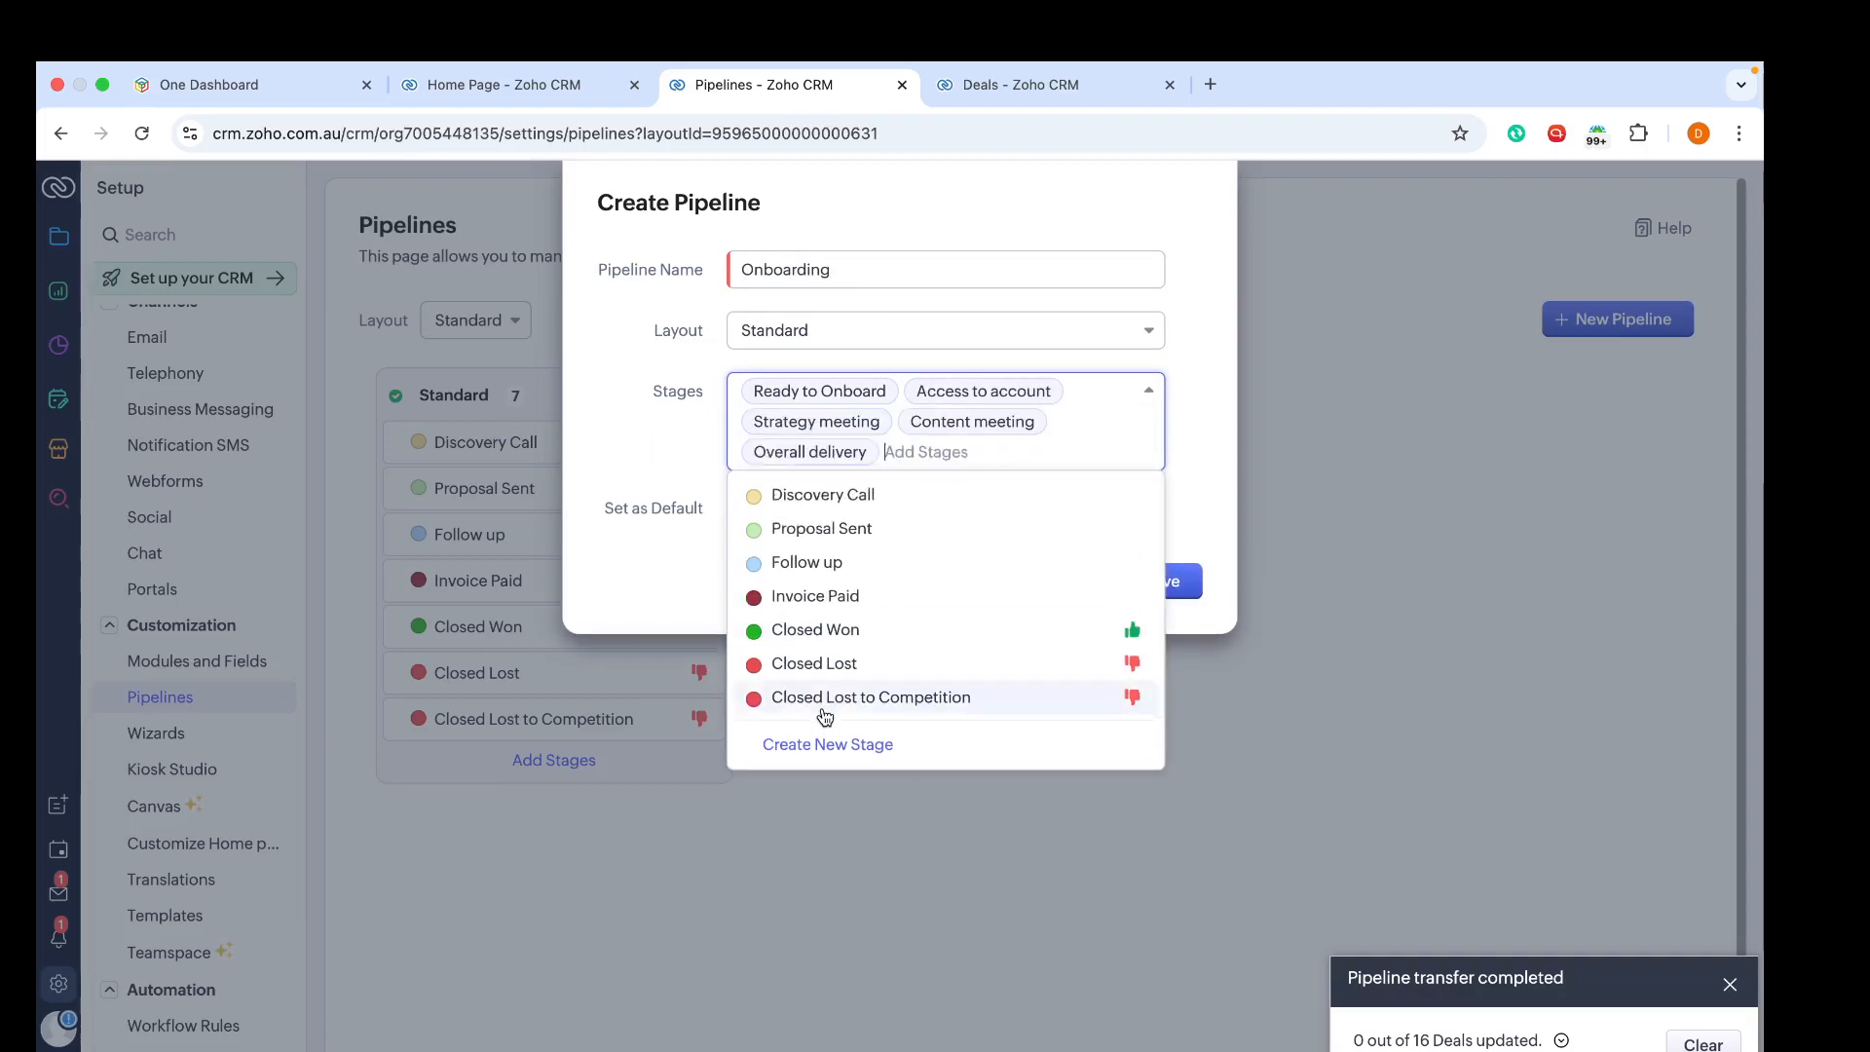
pyautogui.click(822, 701)
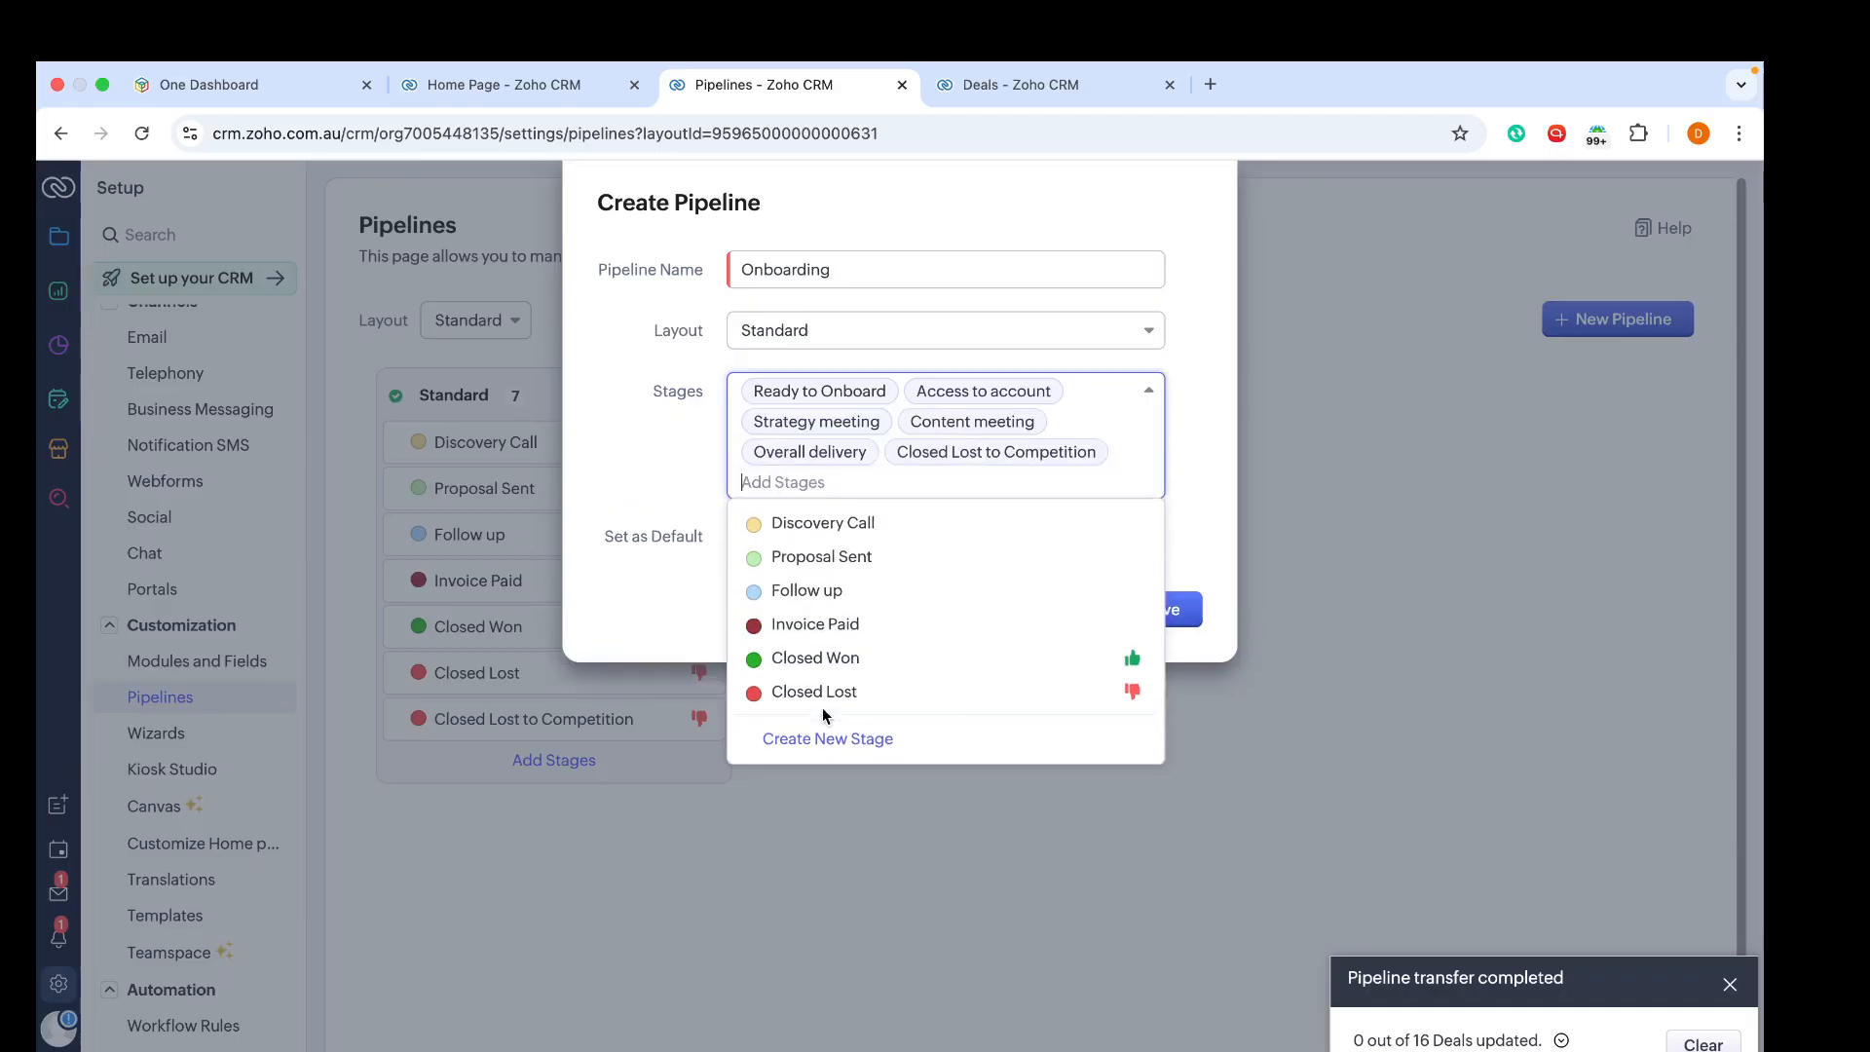
pyautogui.click(1656, 324)
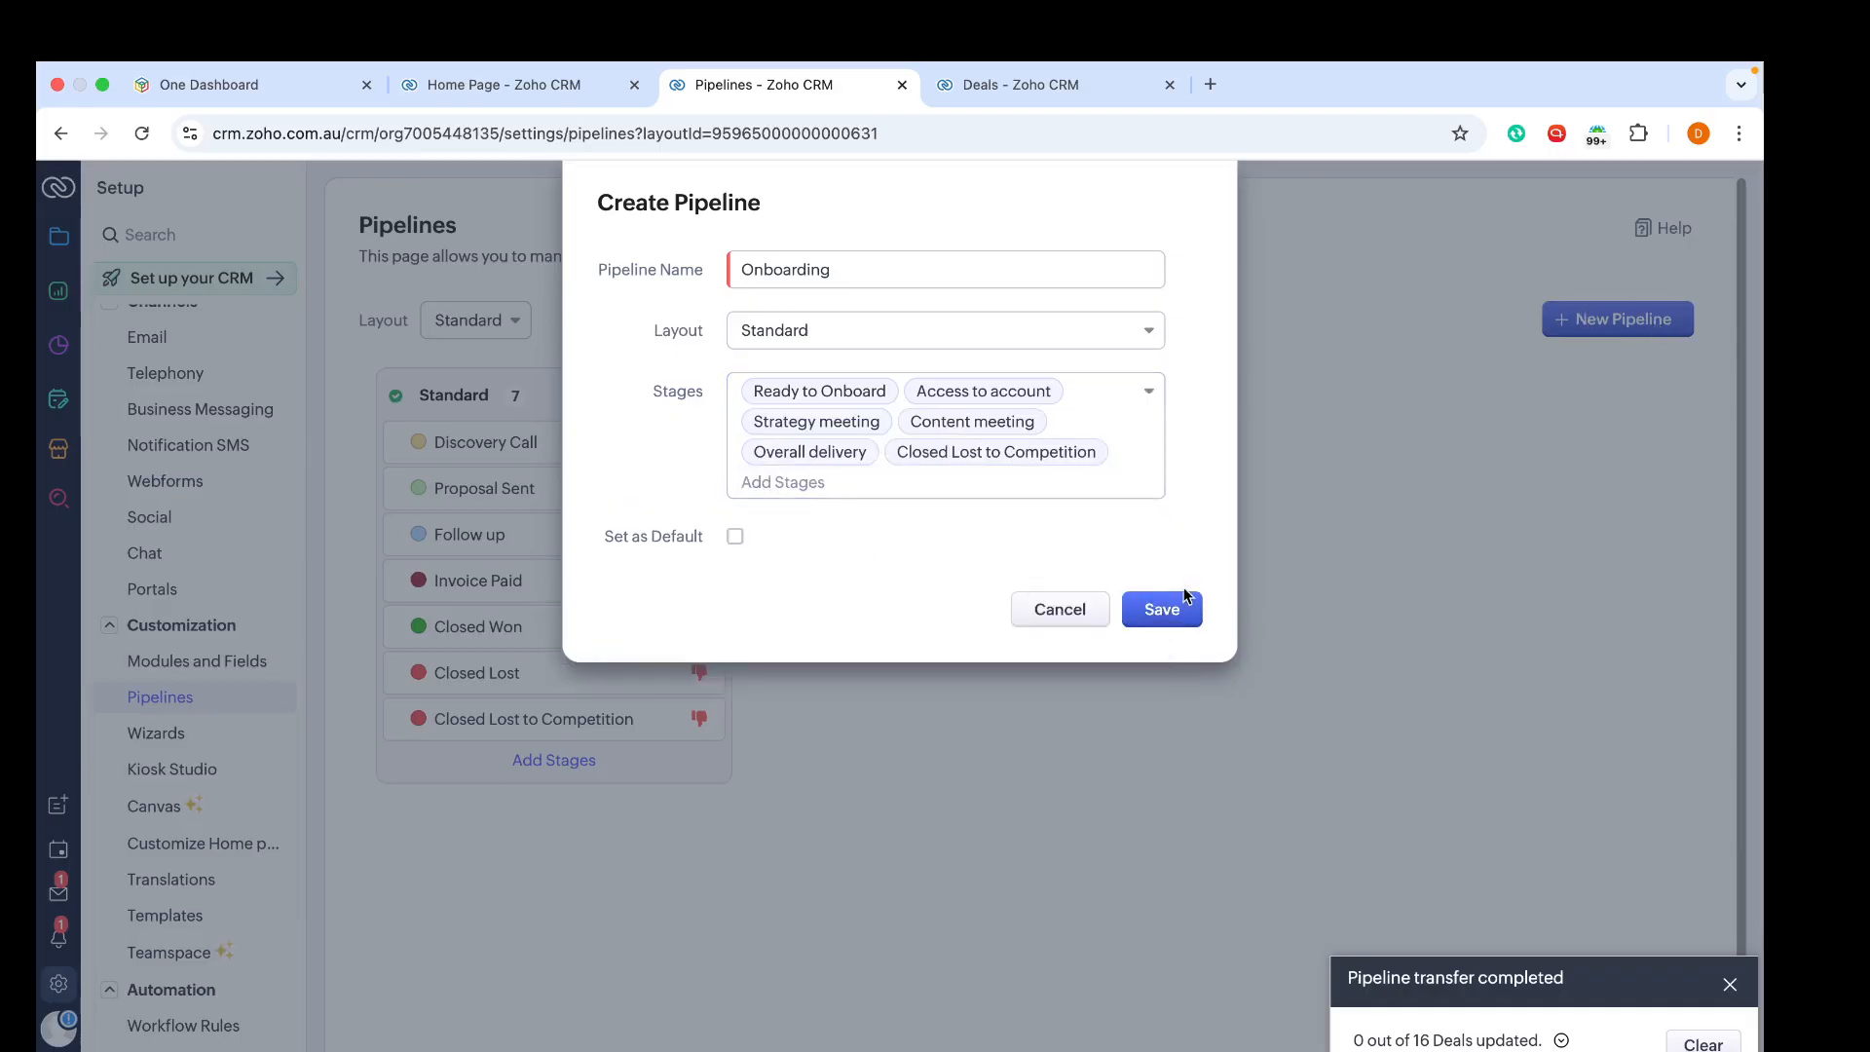
pyautogui.click(1184, 599)
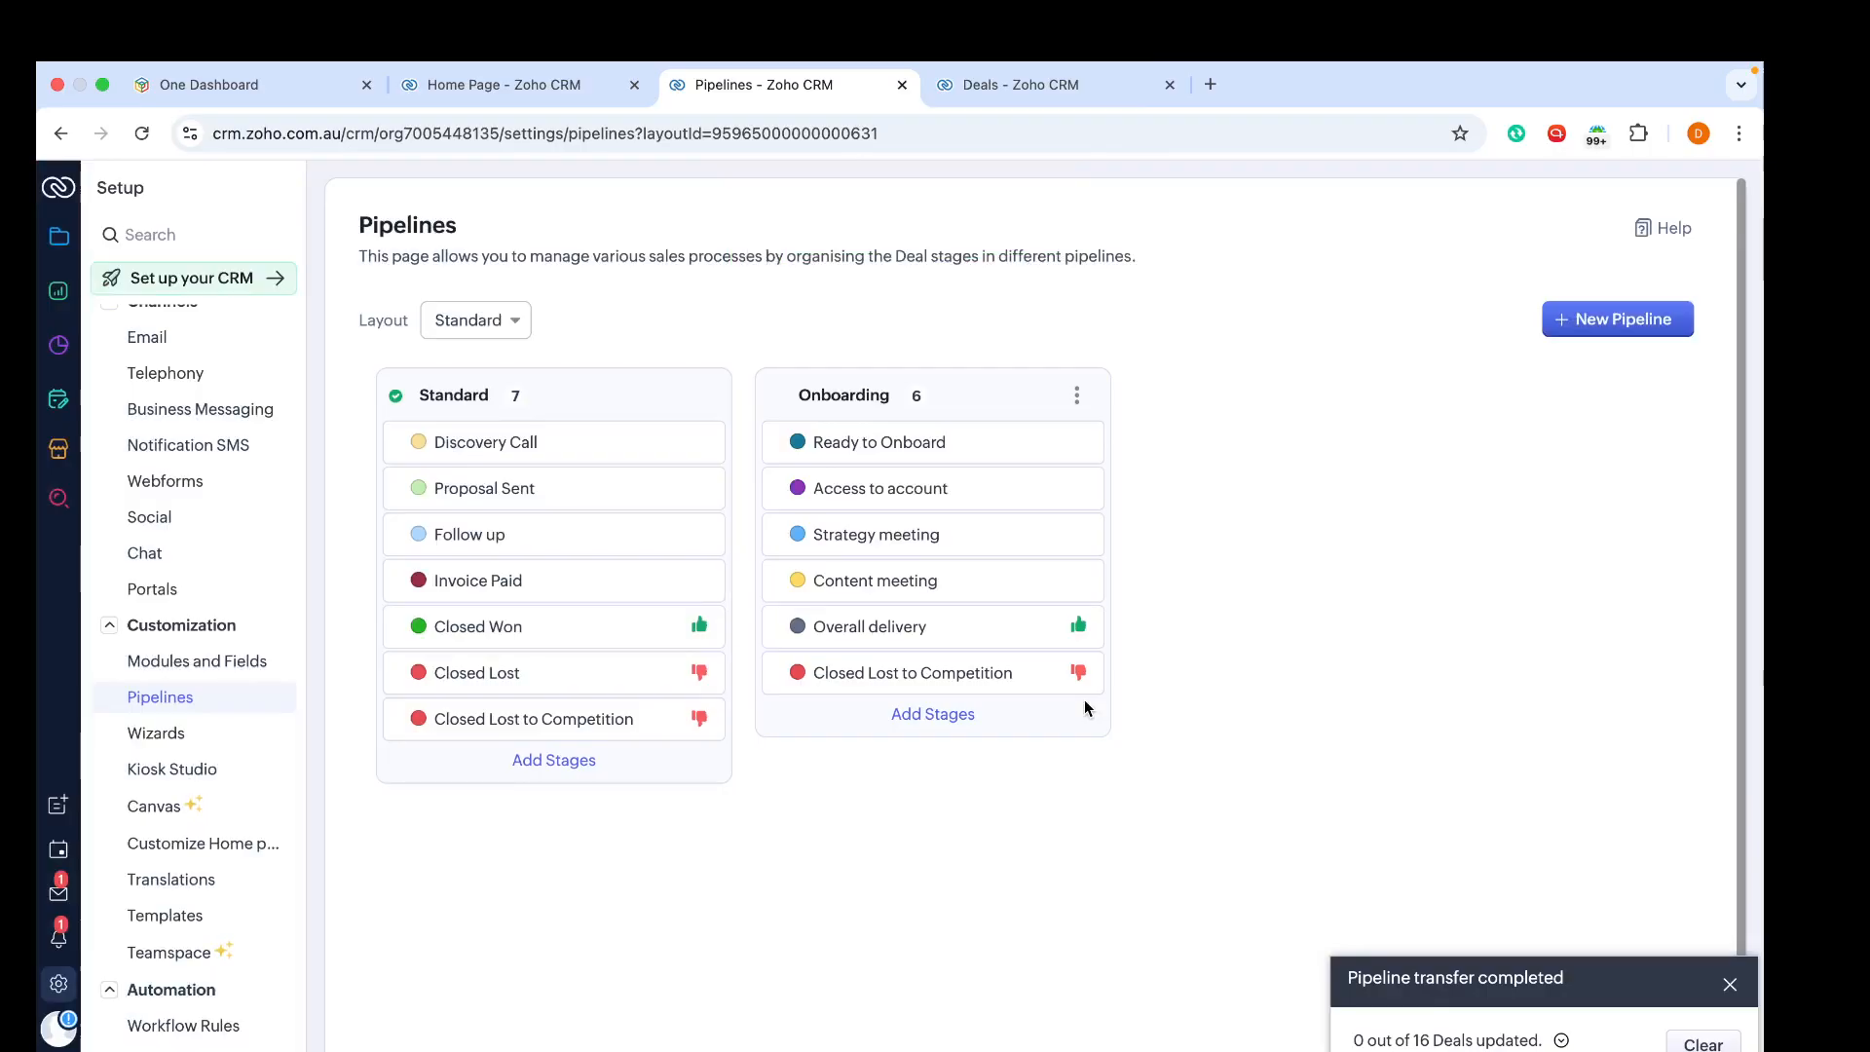
# Step: Open the Deals kanban view filtered to the Standard pipeline and review its stage columns
pyautogui.click(58, 243)
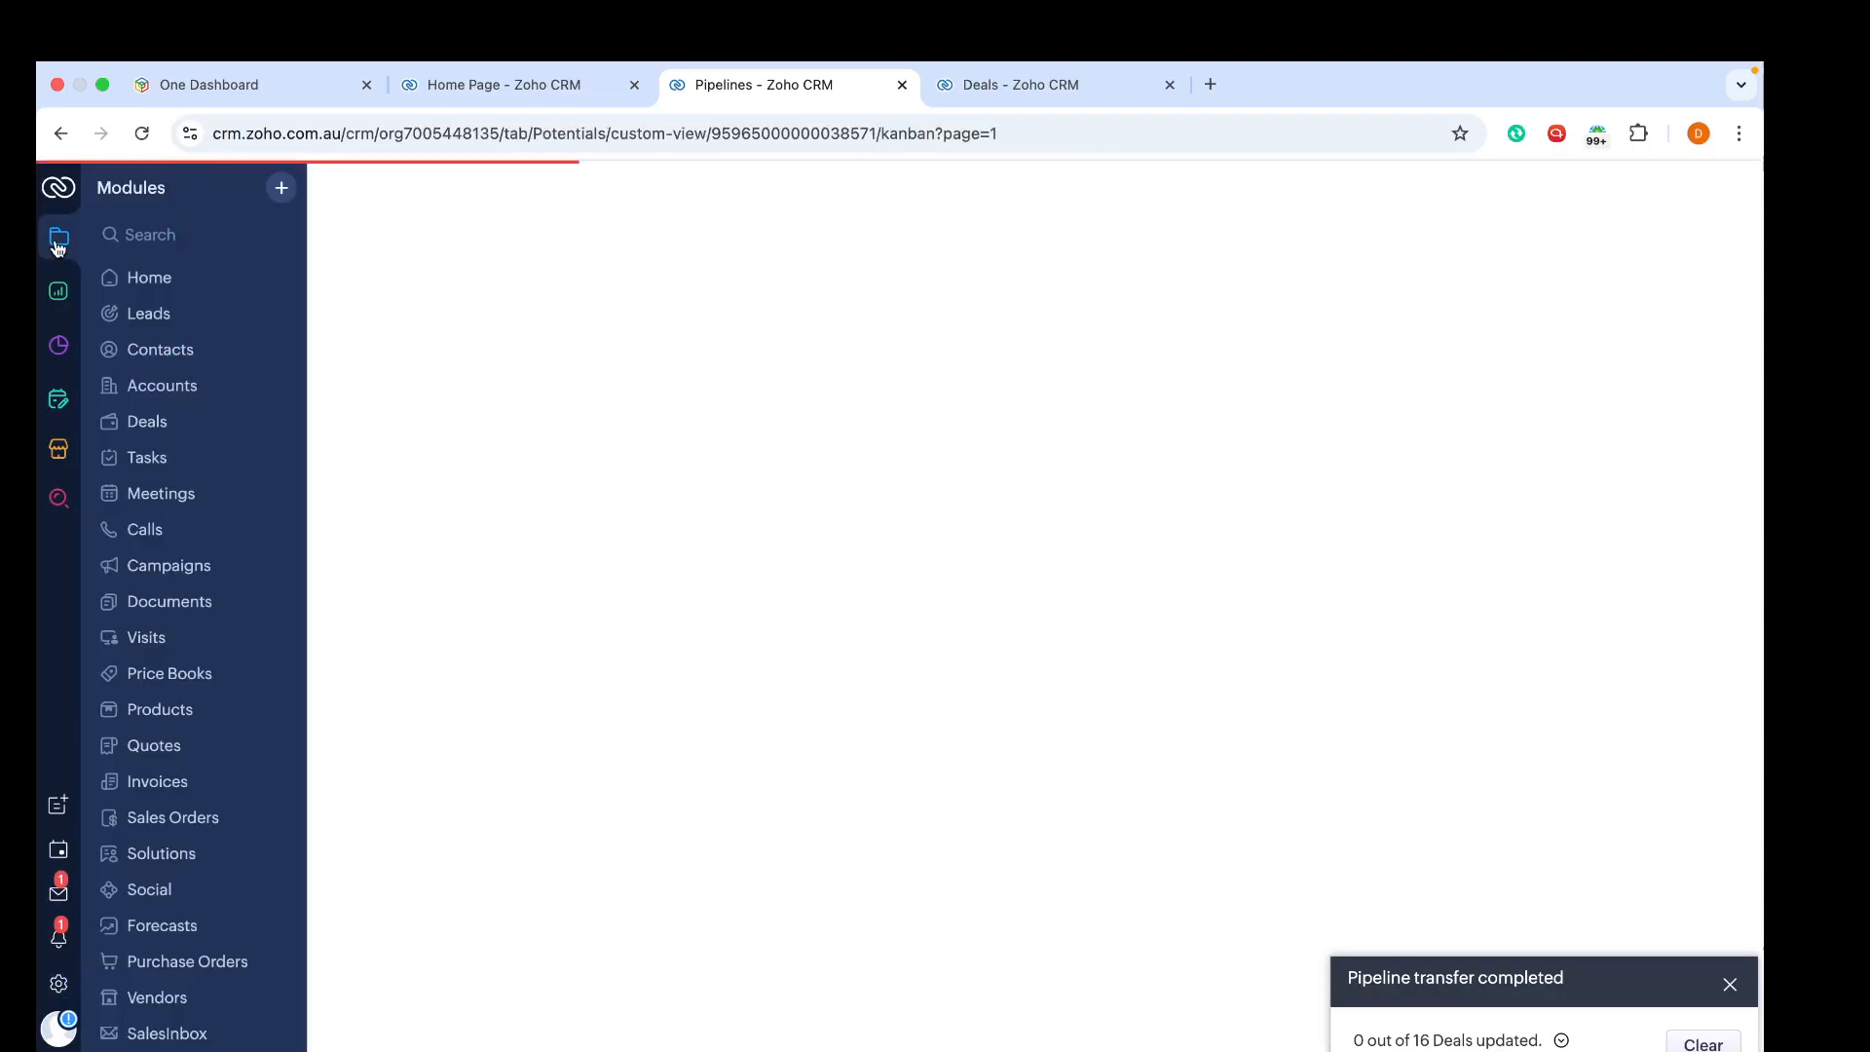
pyautogui.click(151, 429)
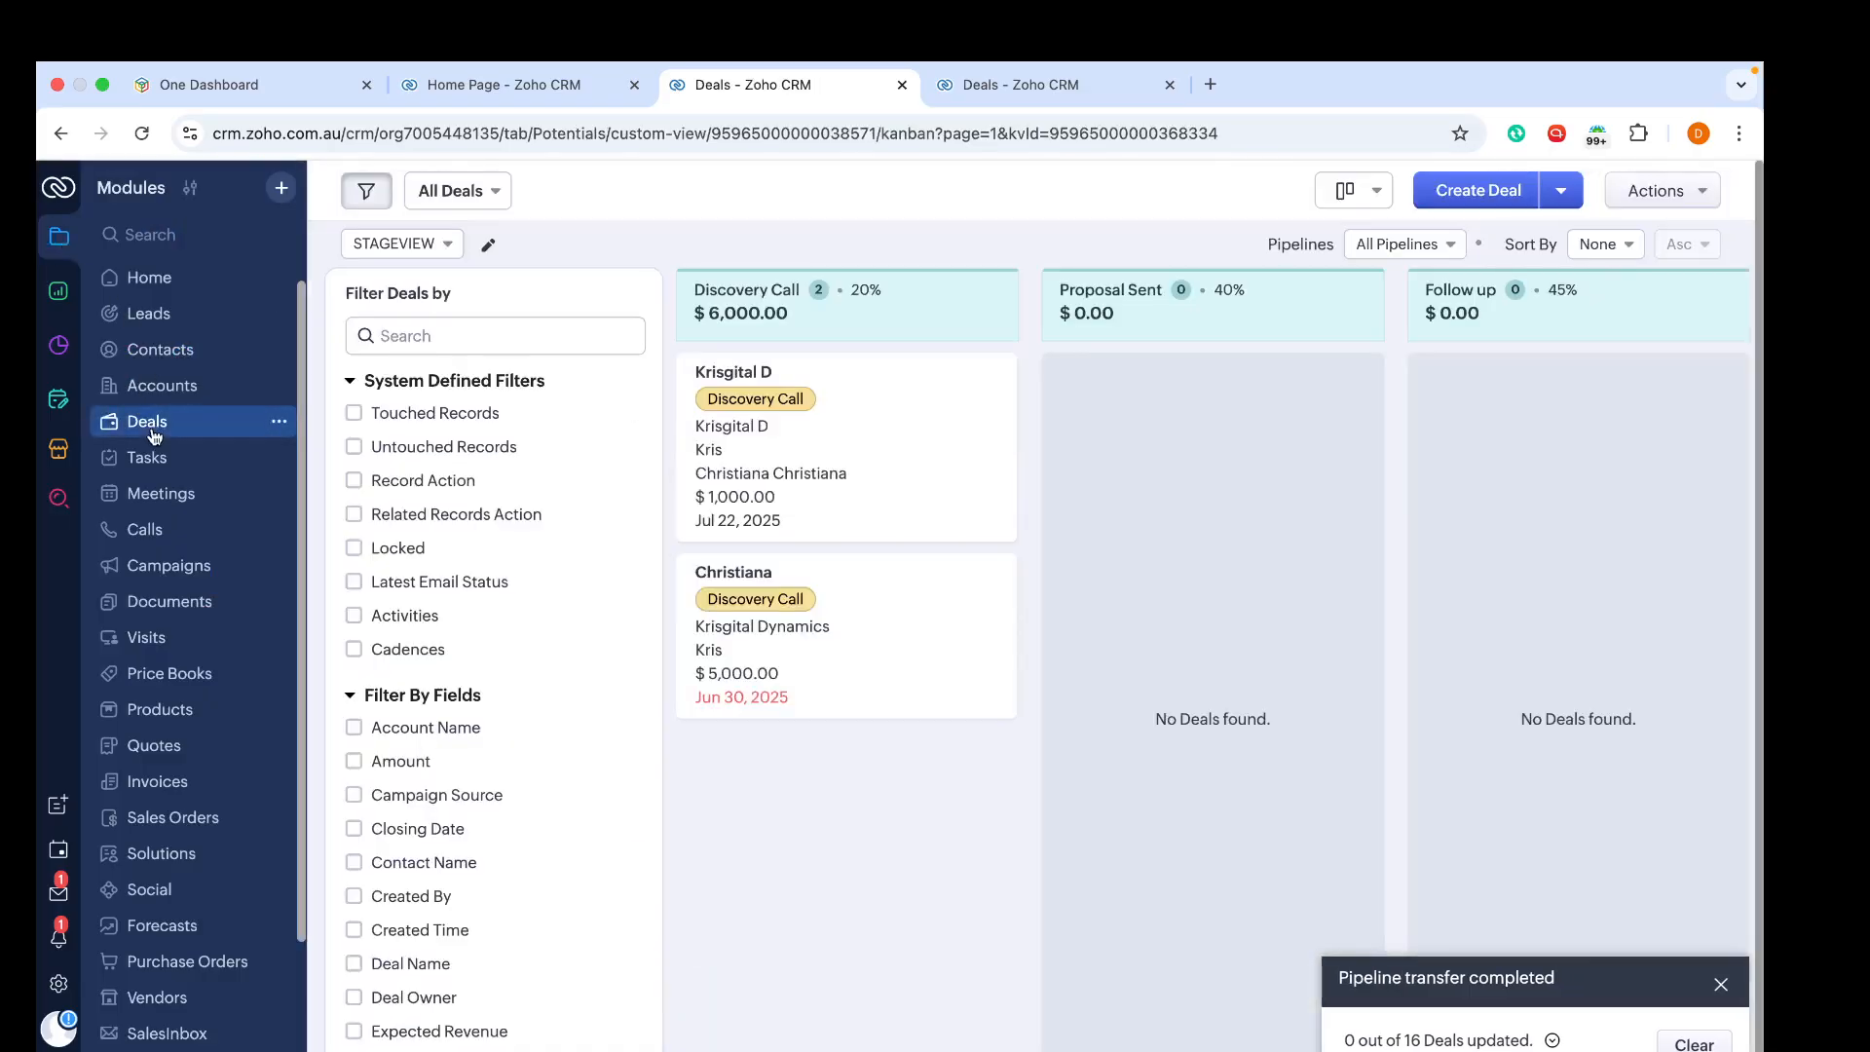
pyautogui.click(1397, 243)
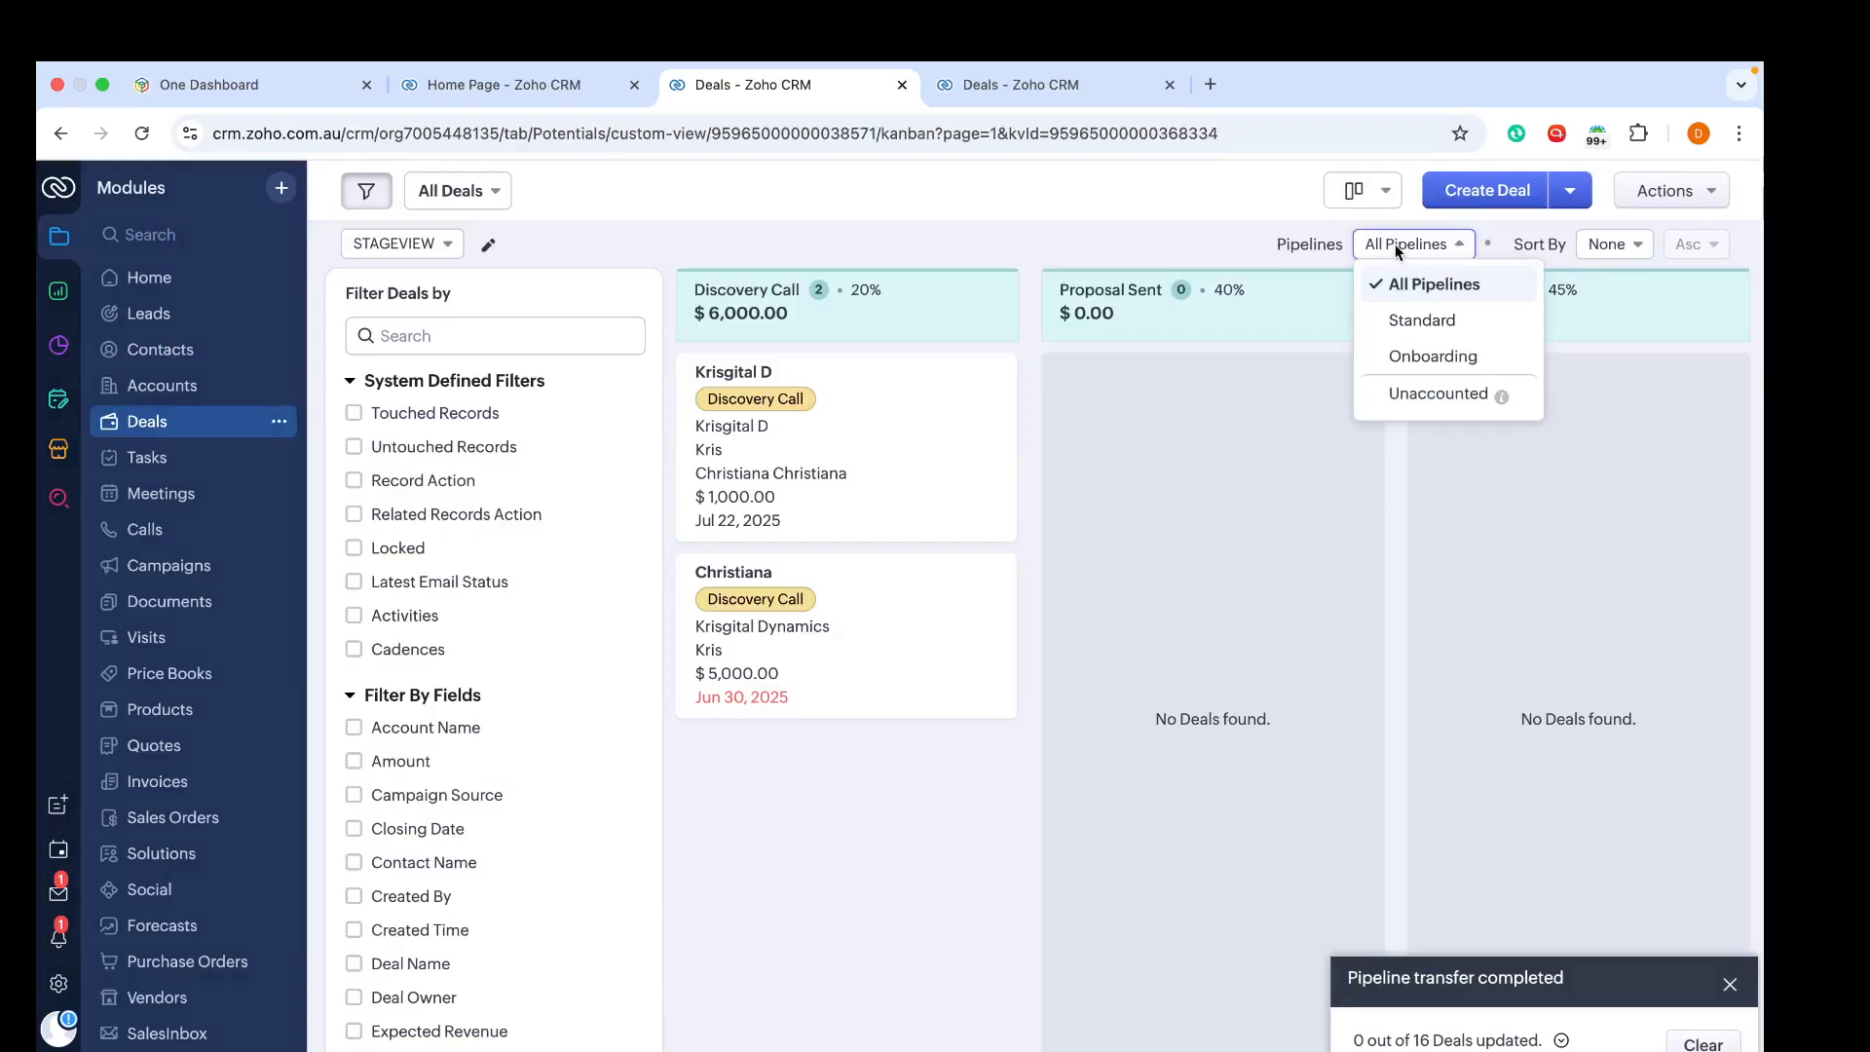
pyautogui.click(1399, 319)
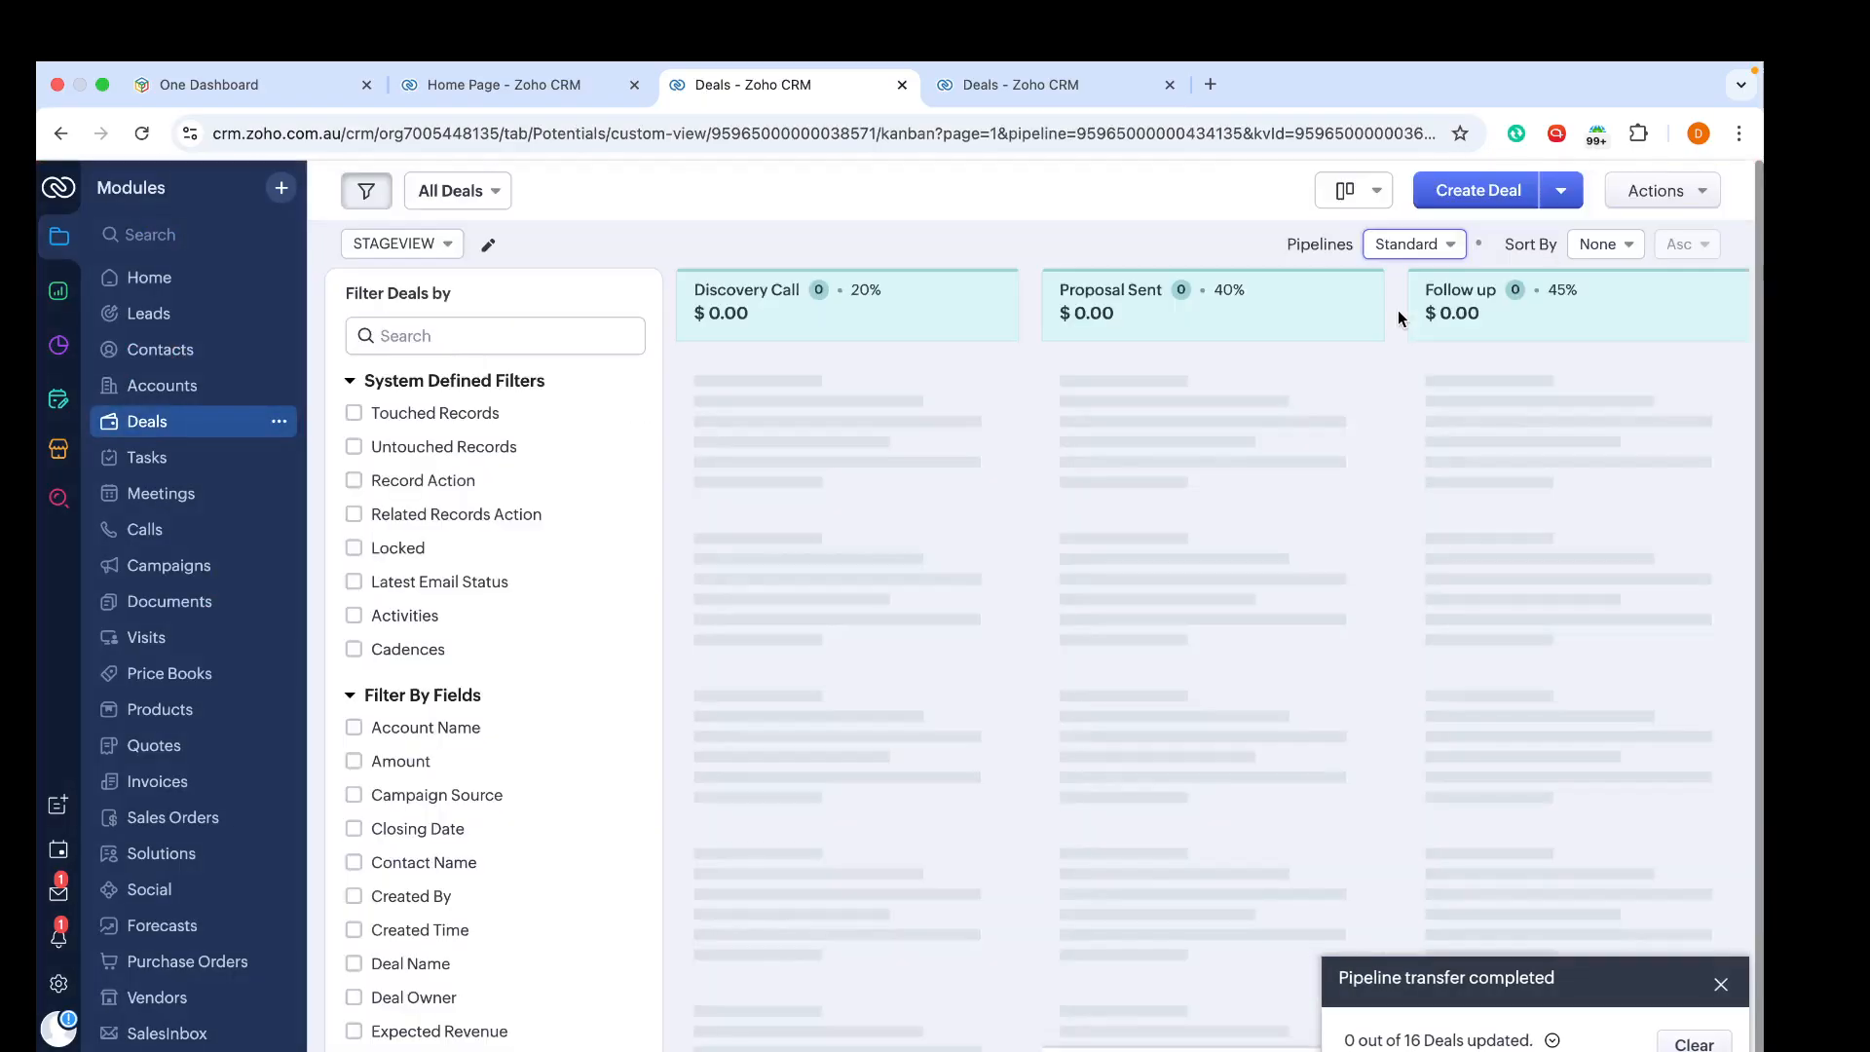
pyautogui.hscroll(10, 1399, 310)
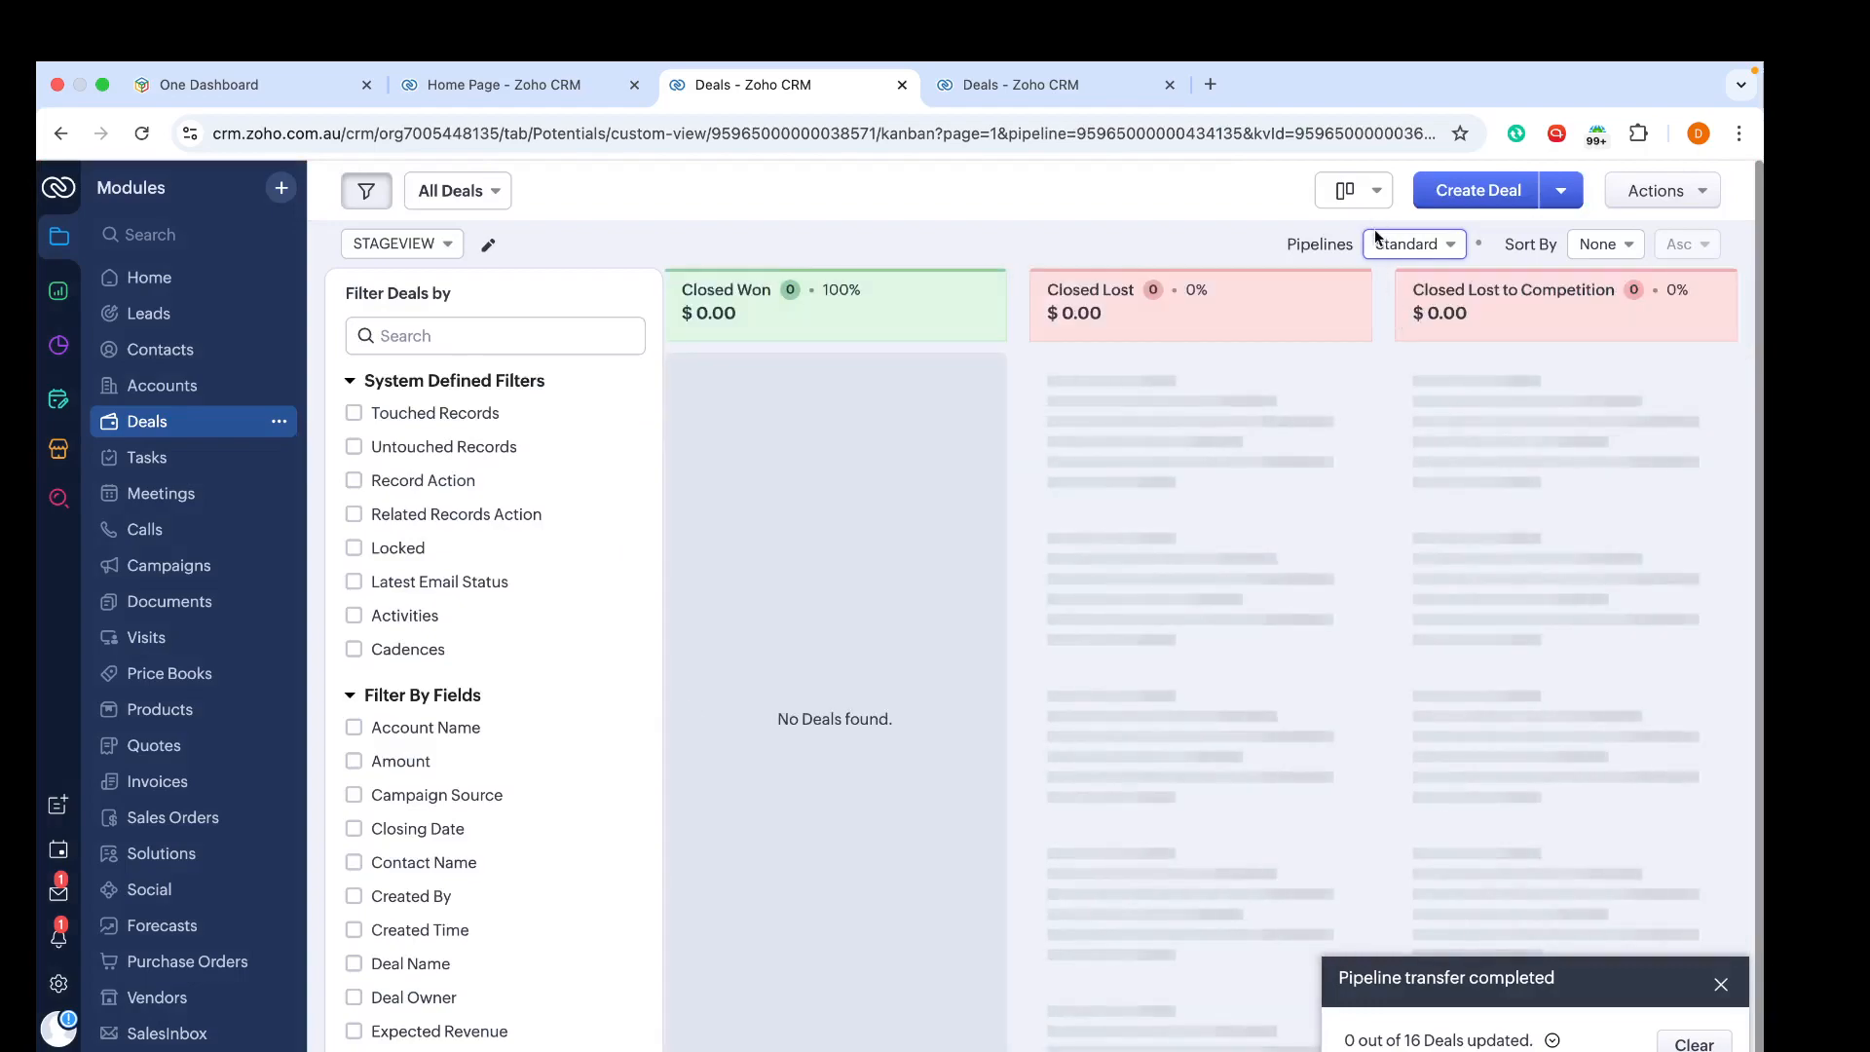
# Step: Switch the Deals view to the Onboarding pipeline and review its stage columns
pyautogui.click(1383, 246)
pyautogui.click(1440, 359)
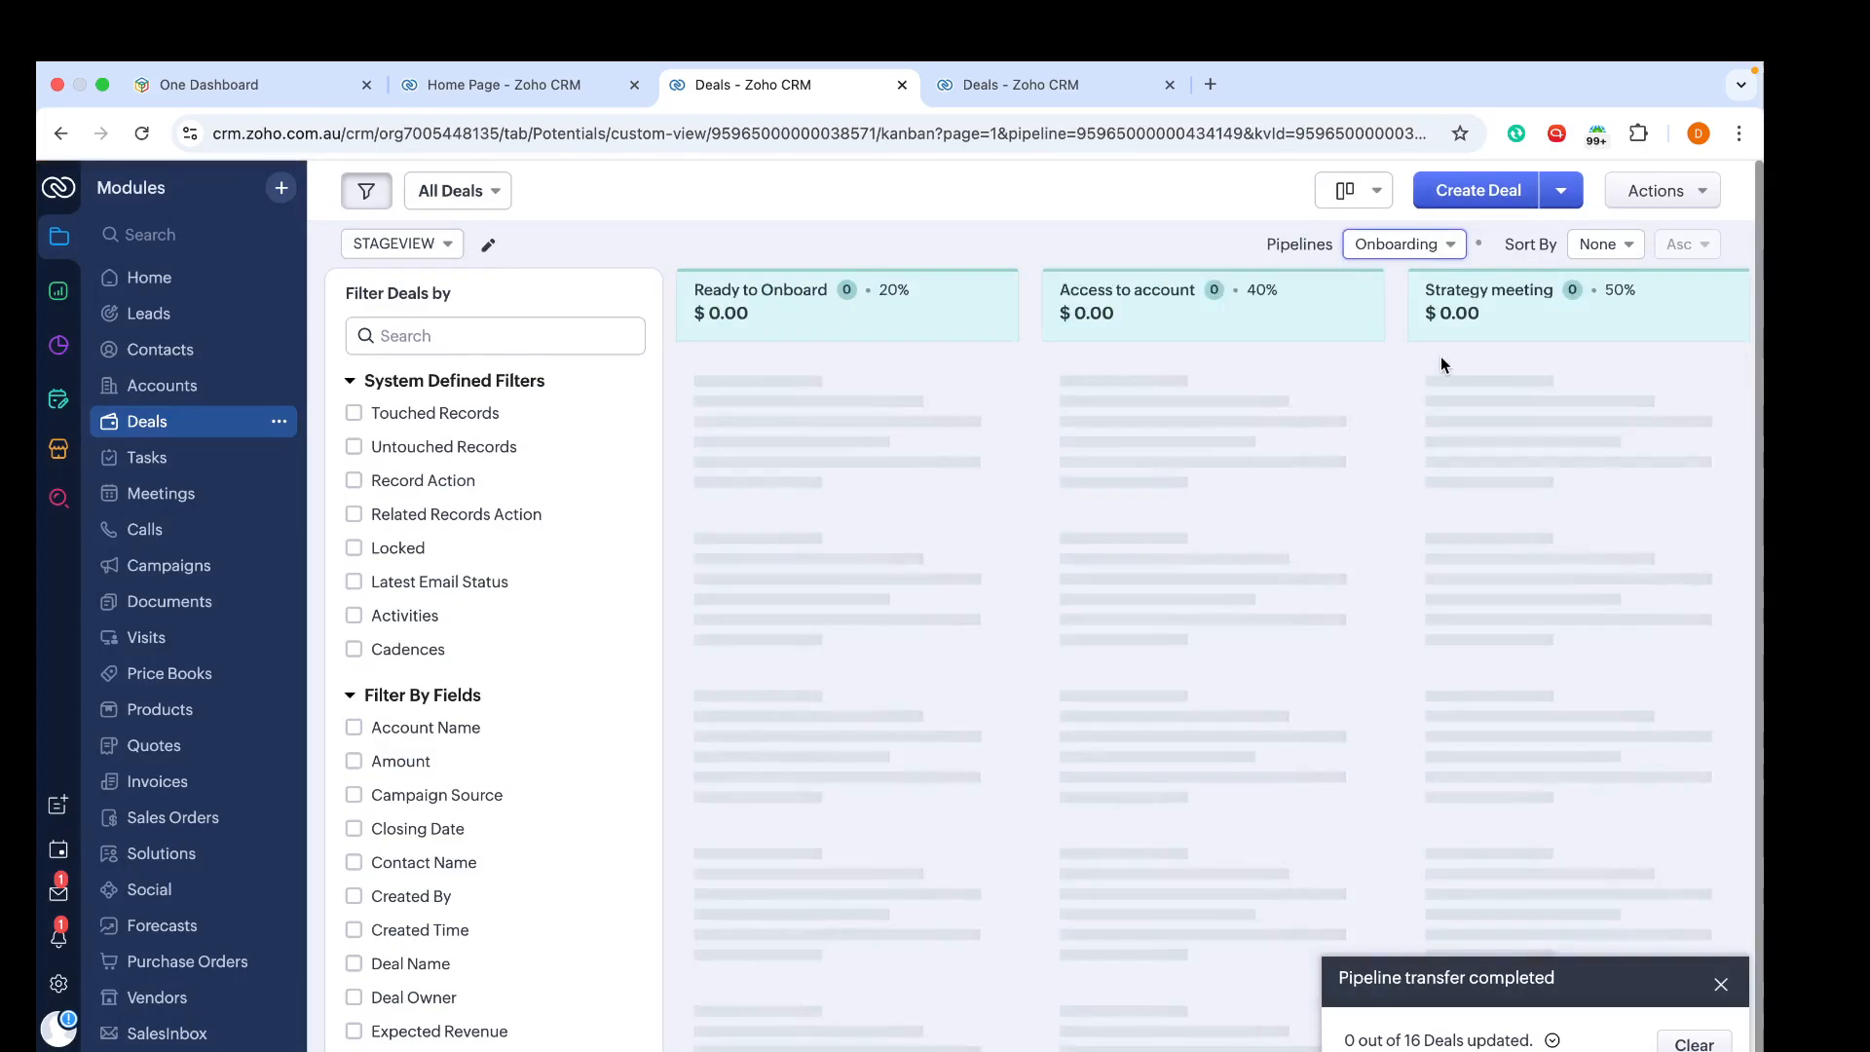
pyautogui.hscroll(10, 1475, 353)
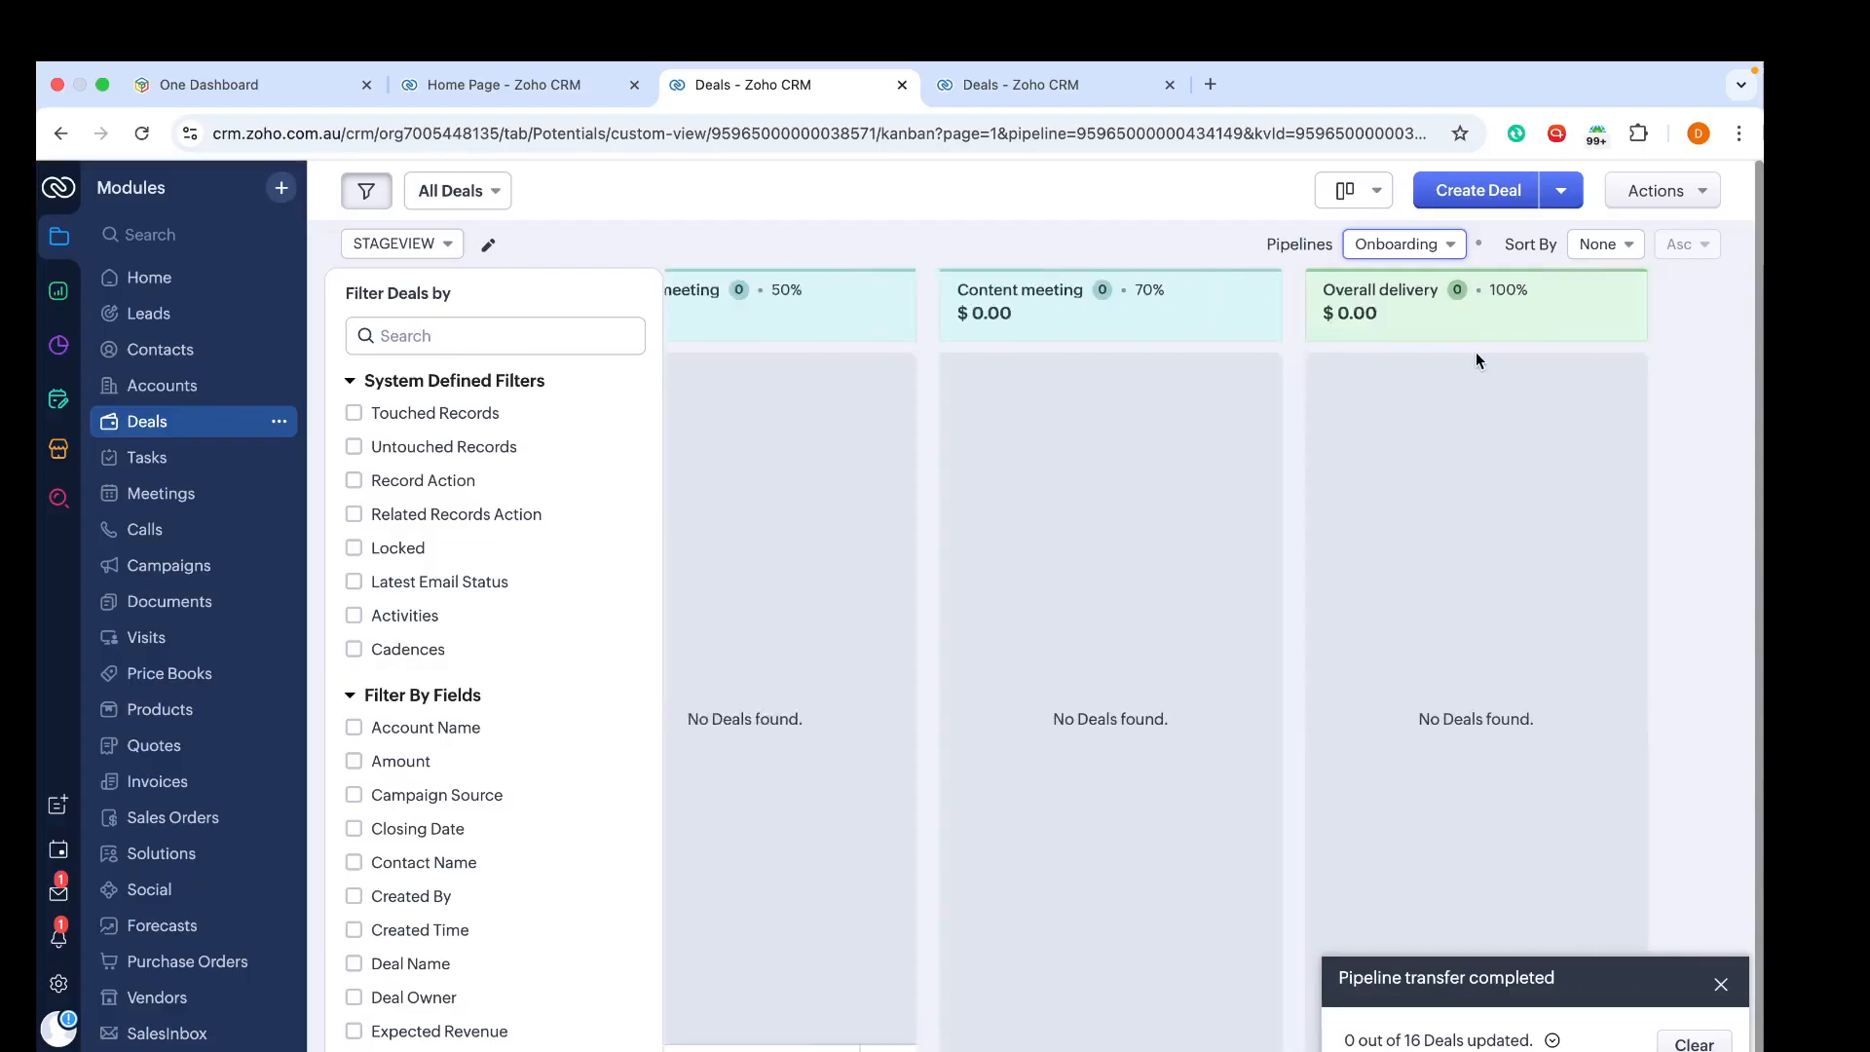
pyautogui.hscroll(-10, 1475, 352)
pyautogui.hscroll(10, 1475, 352)
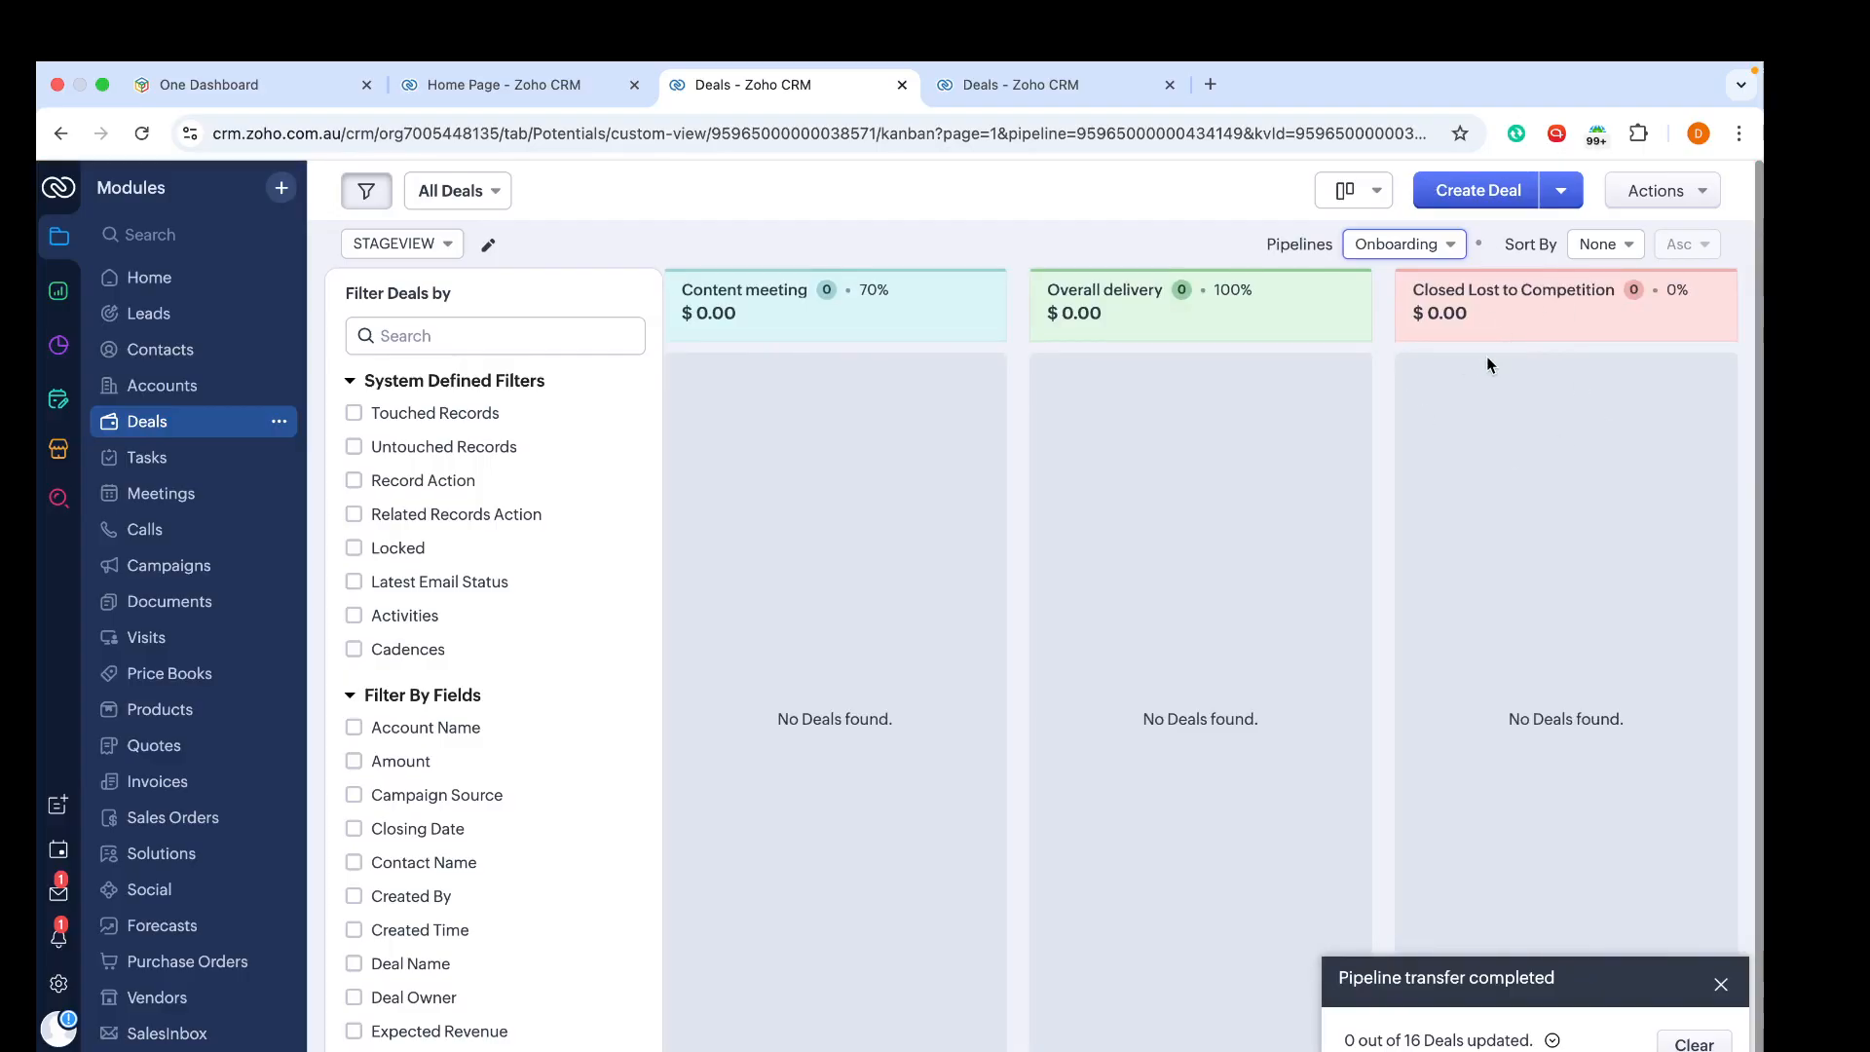
pyautogui.hscroll(-10, 1486, 358)
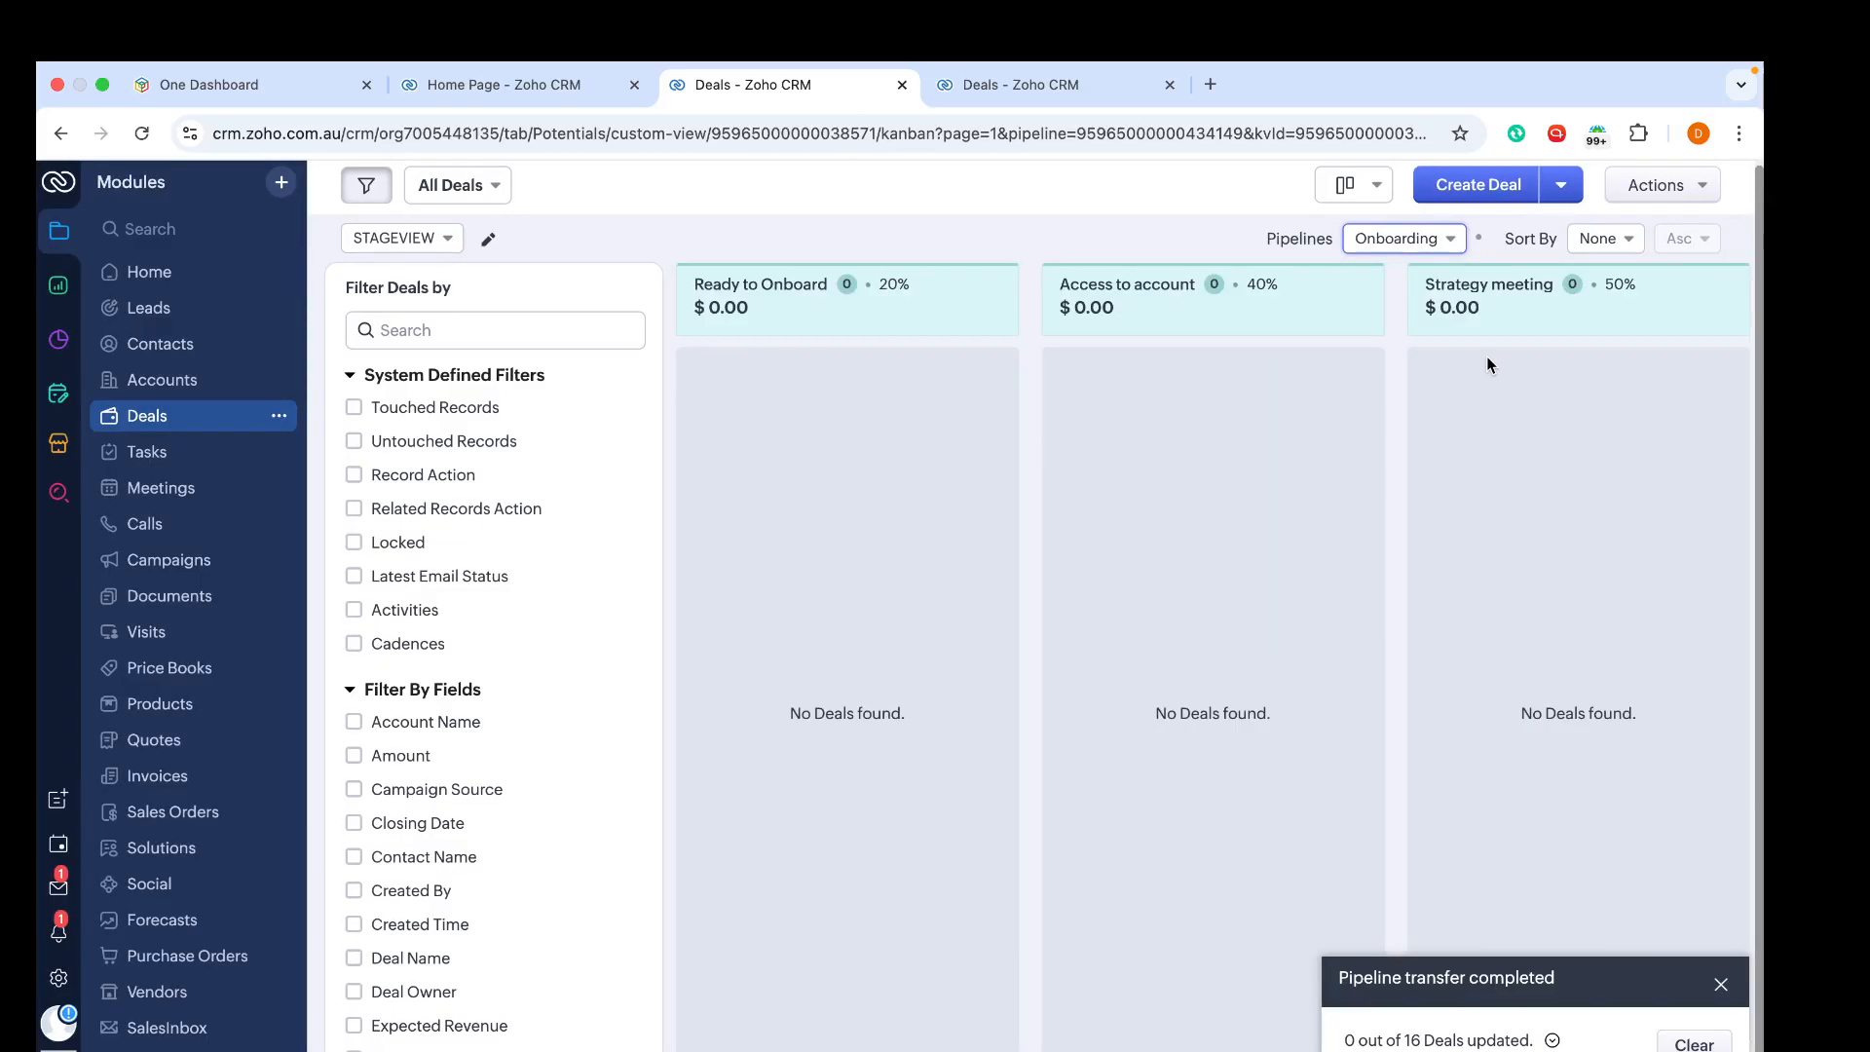
# Step: Switch the Deals kanban to the Standard pipeline and scroll through its stage columns
pyautogui.click(1397, 244)
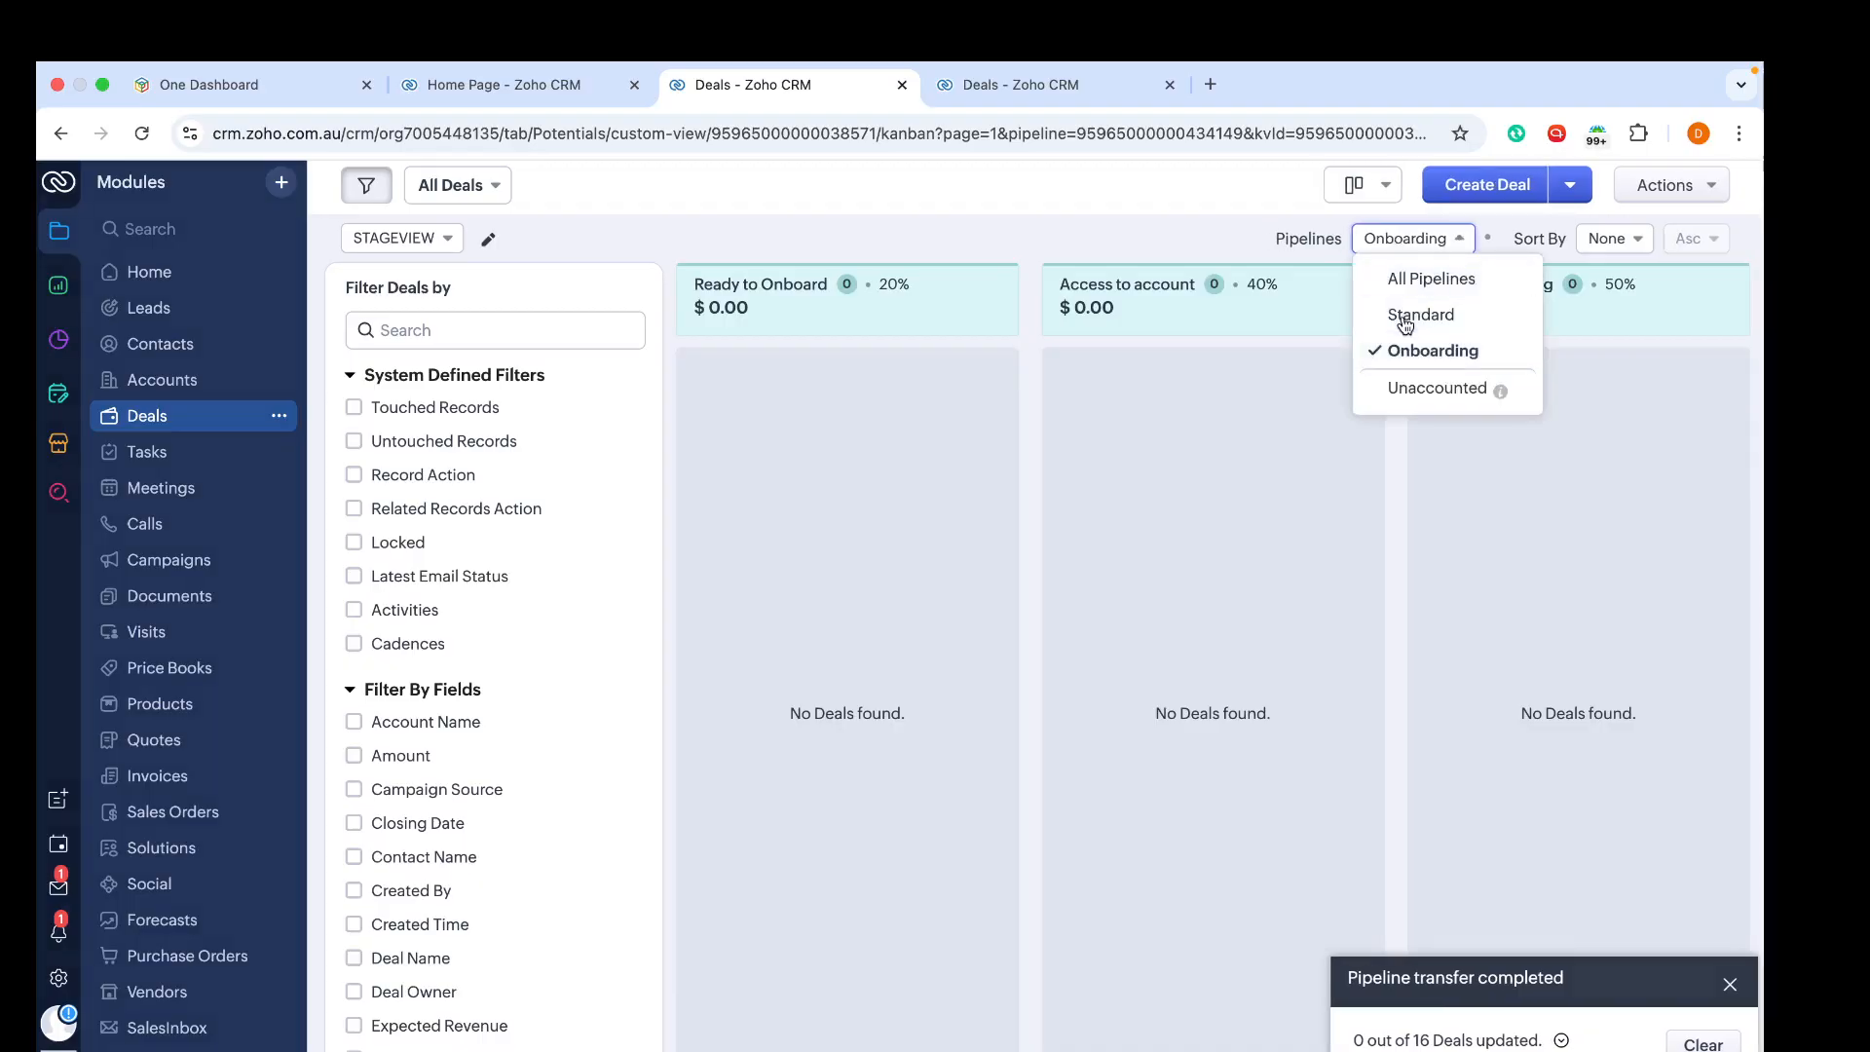
pyautogui.click(1417, 315)
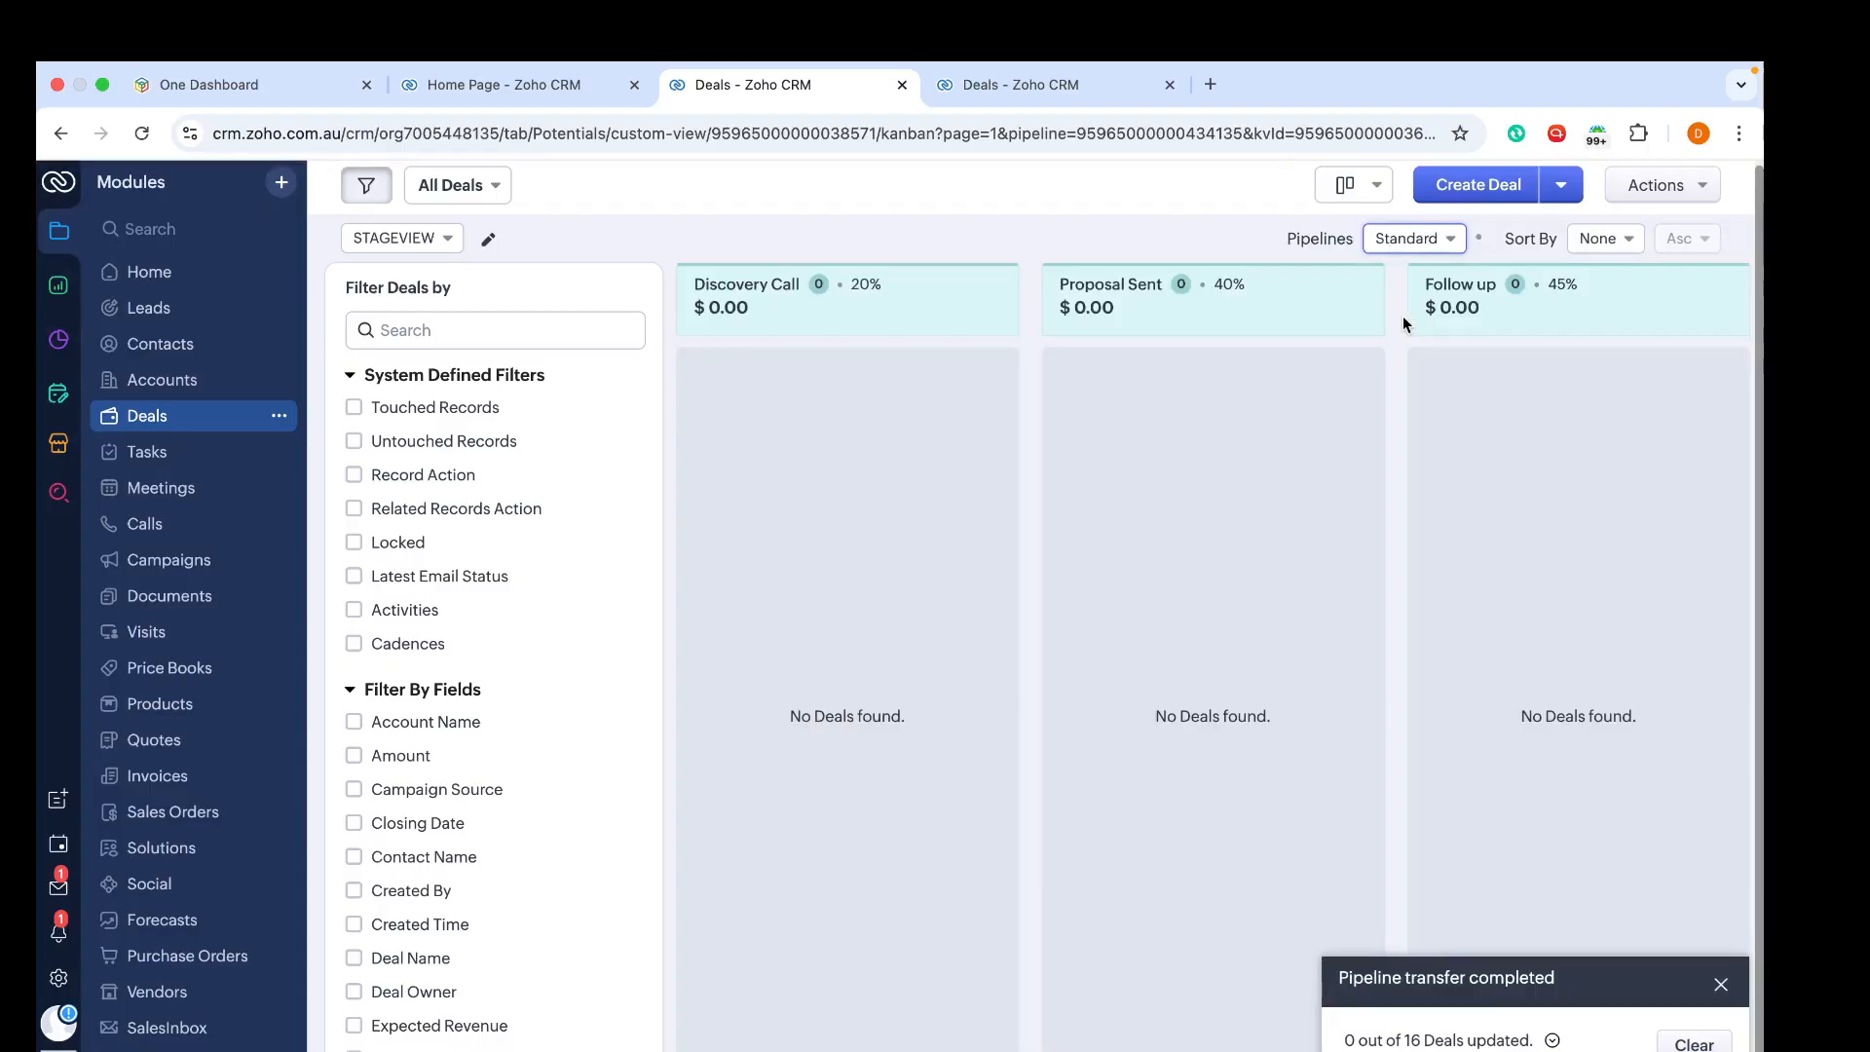
pyautogui.hscroll(12, 1429, 401)
pyautogui.hscroll(-12, 1428, 402)
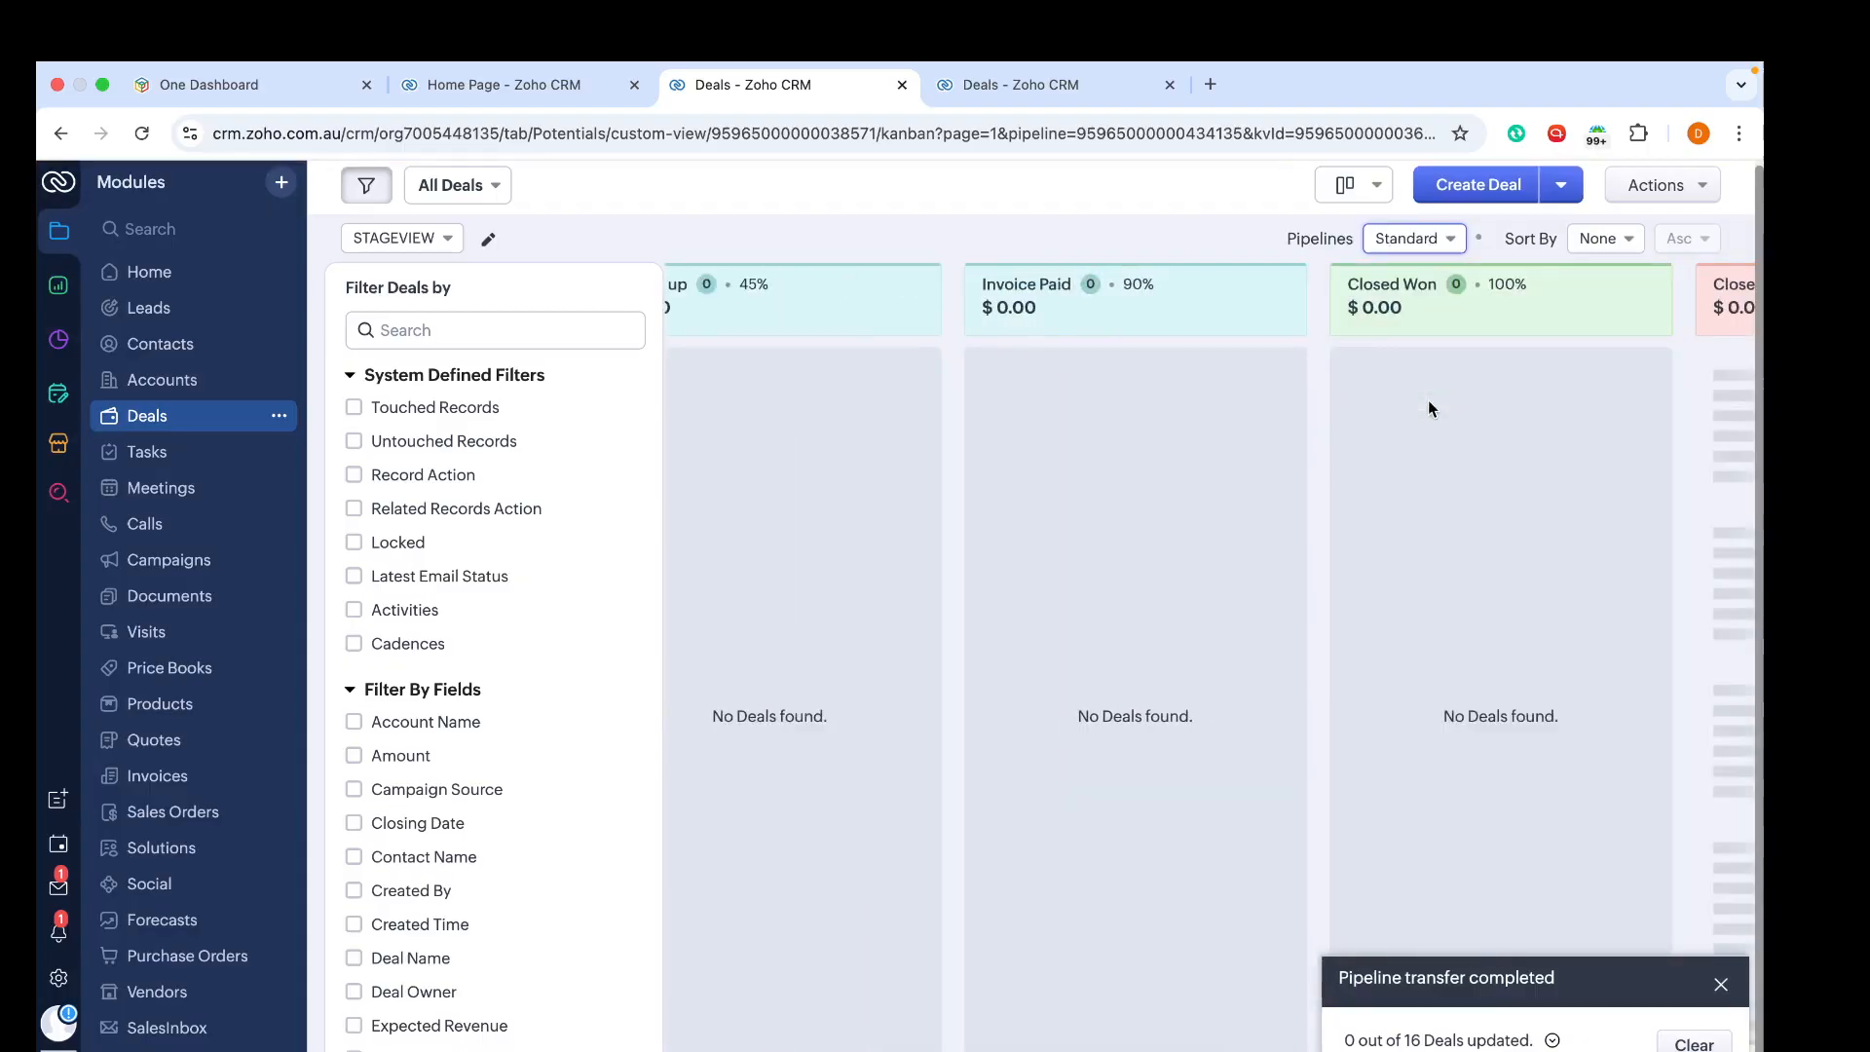
# Step: Compare the Deals kanban under the All Pipelines and Standard pipeline filters, ending on All Pipelines
pyautogui.click(1420, 241)
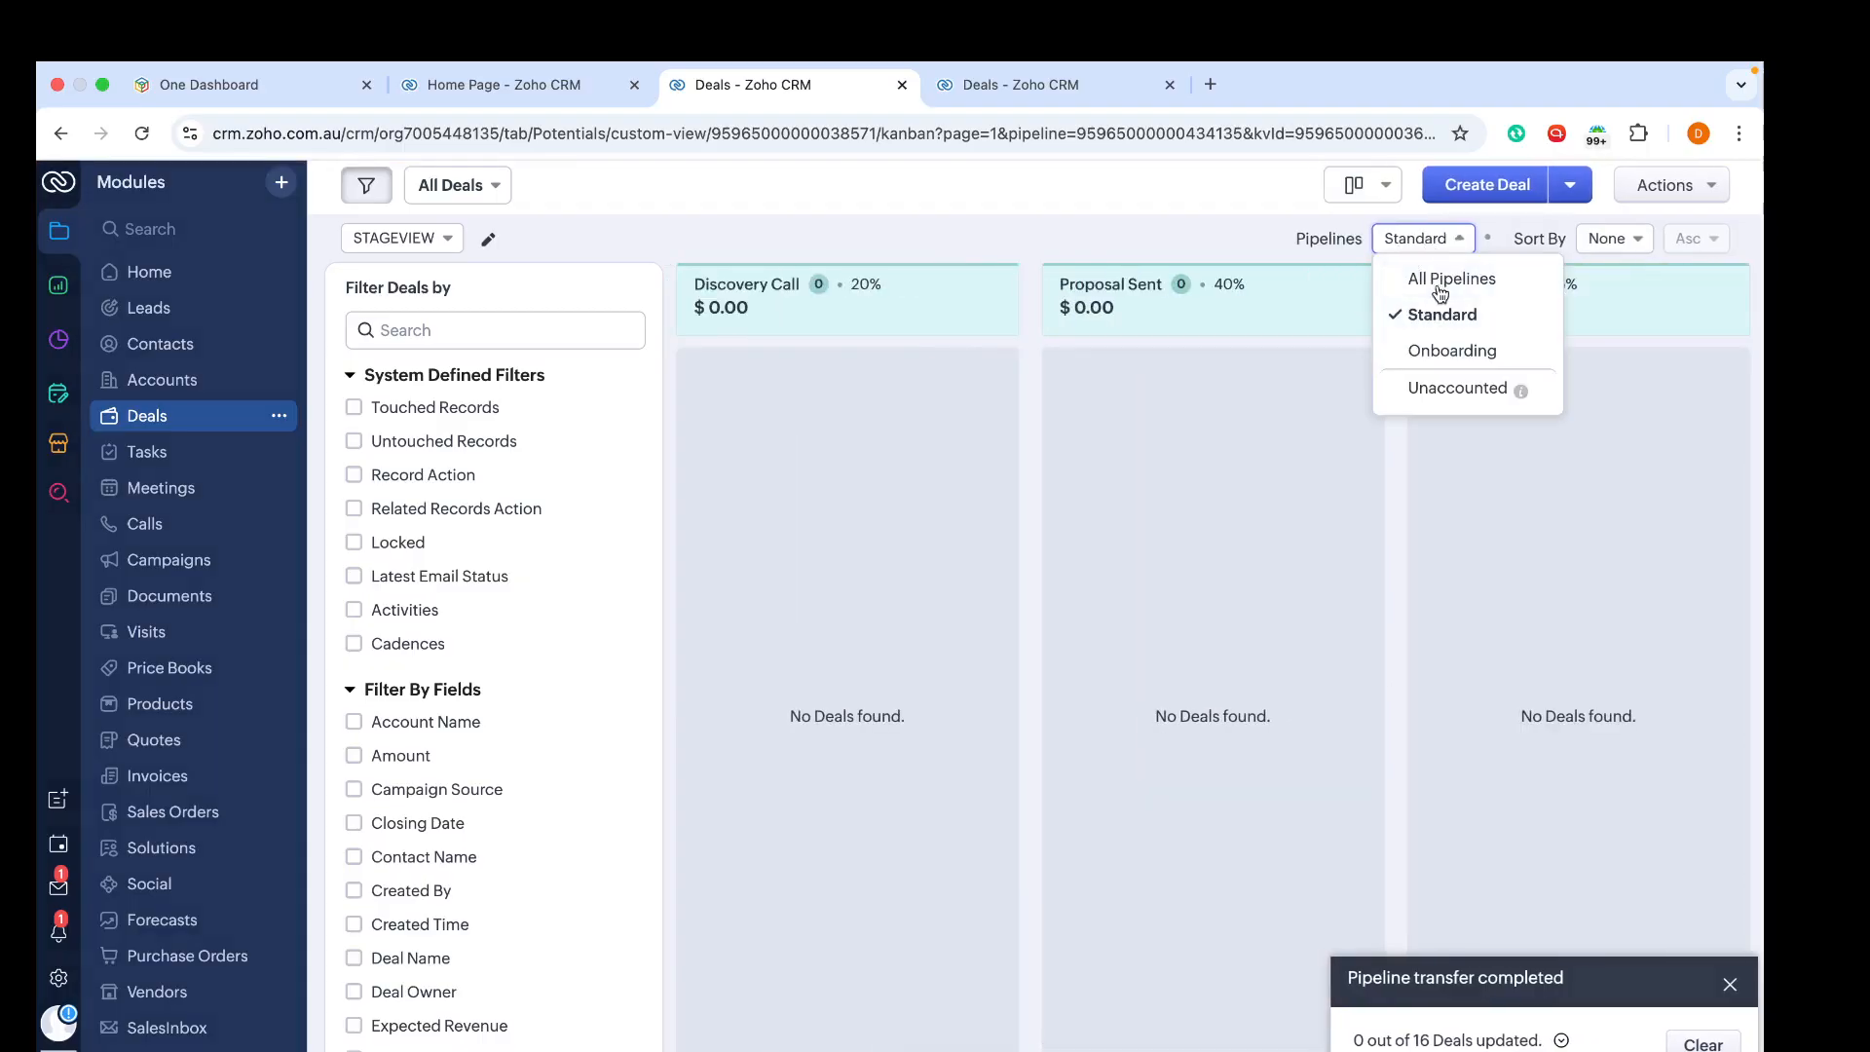
pyautogui.click(1437, 278)
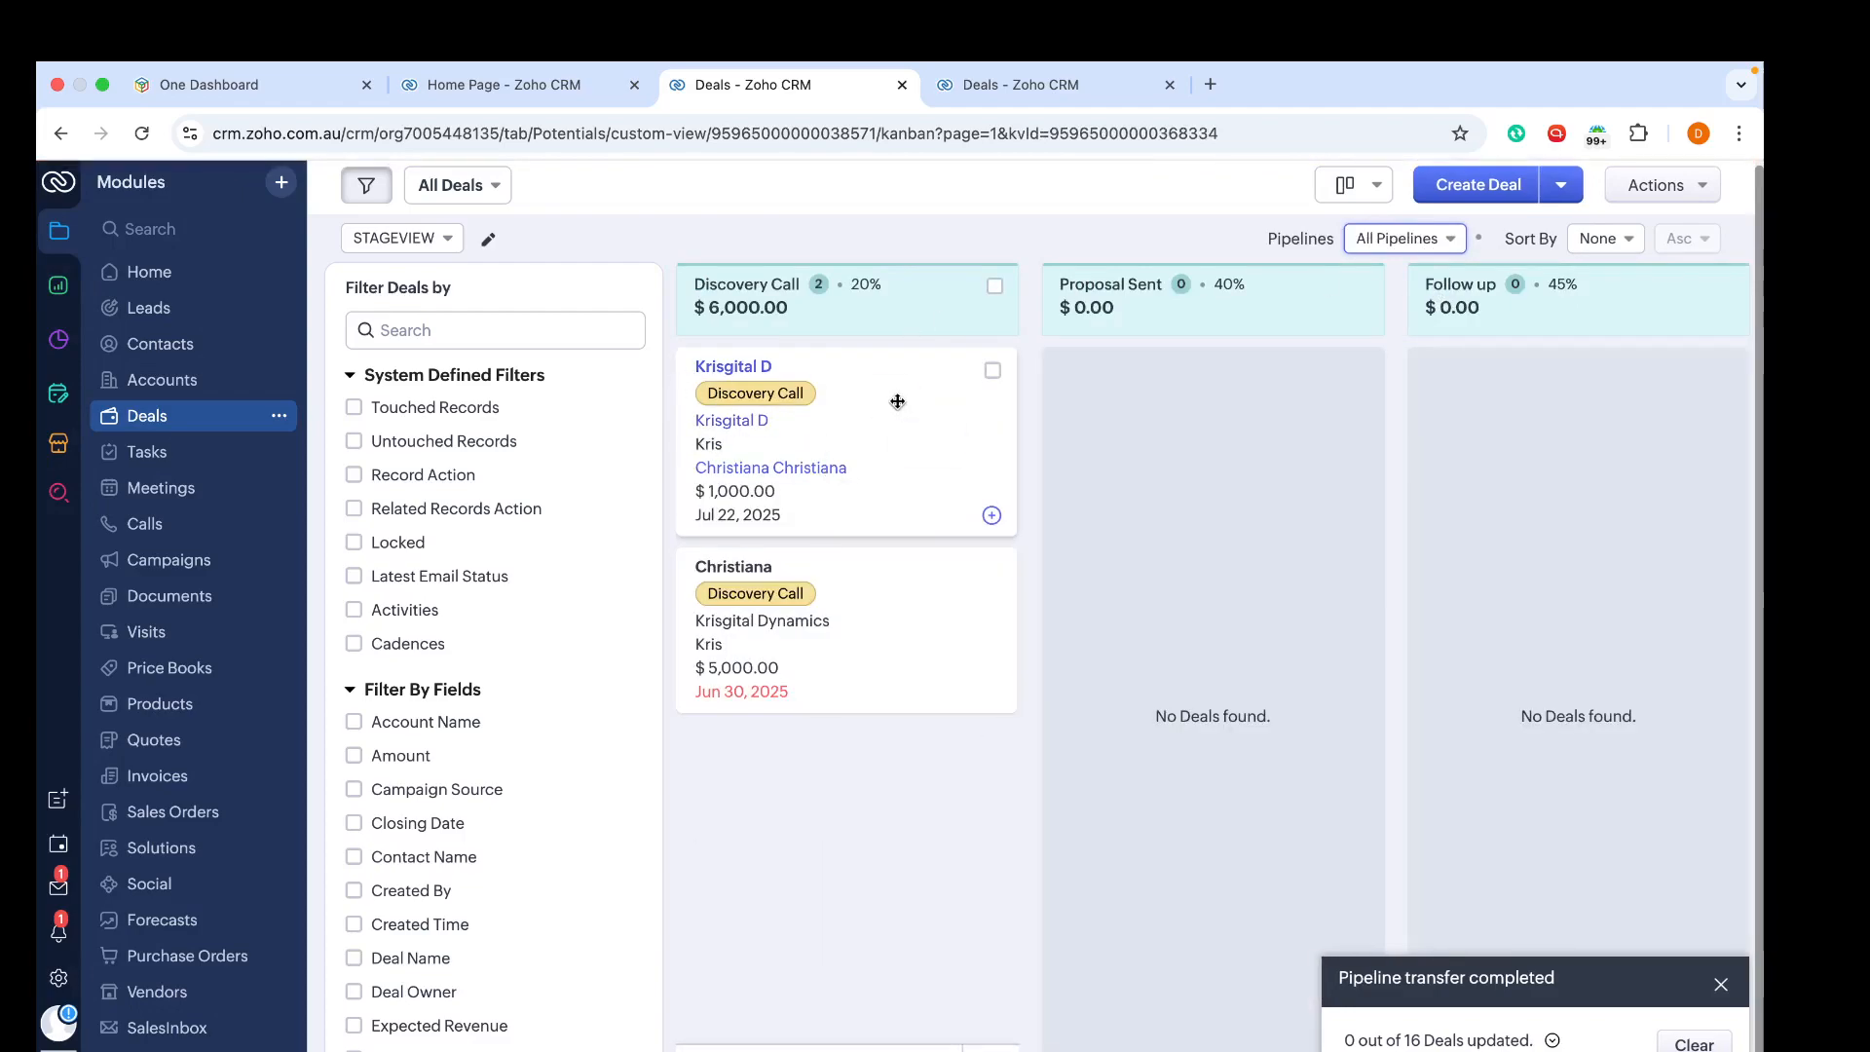
pyautogui.moveTo(897, 400); pyautogui.dragTo(940, 382)
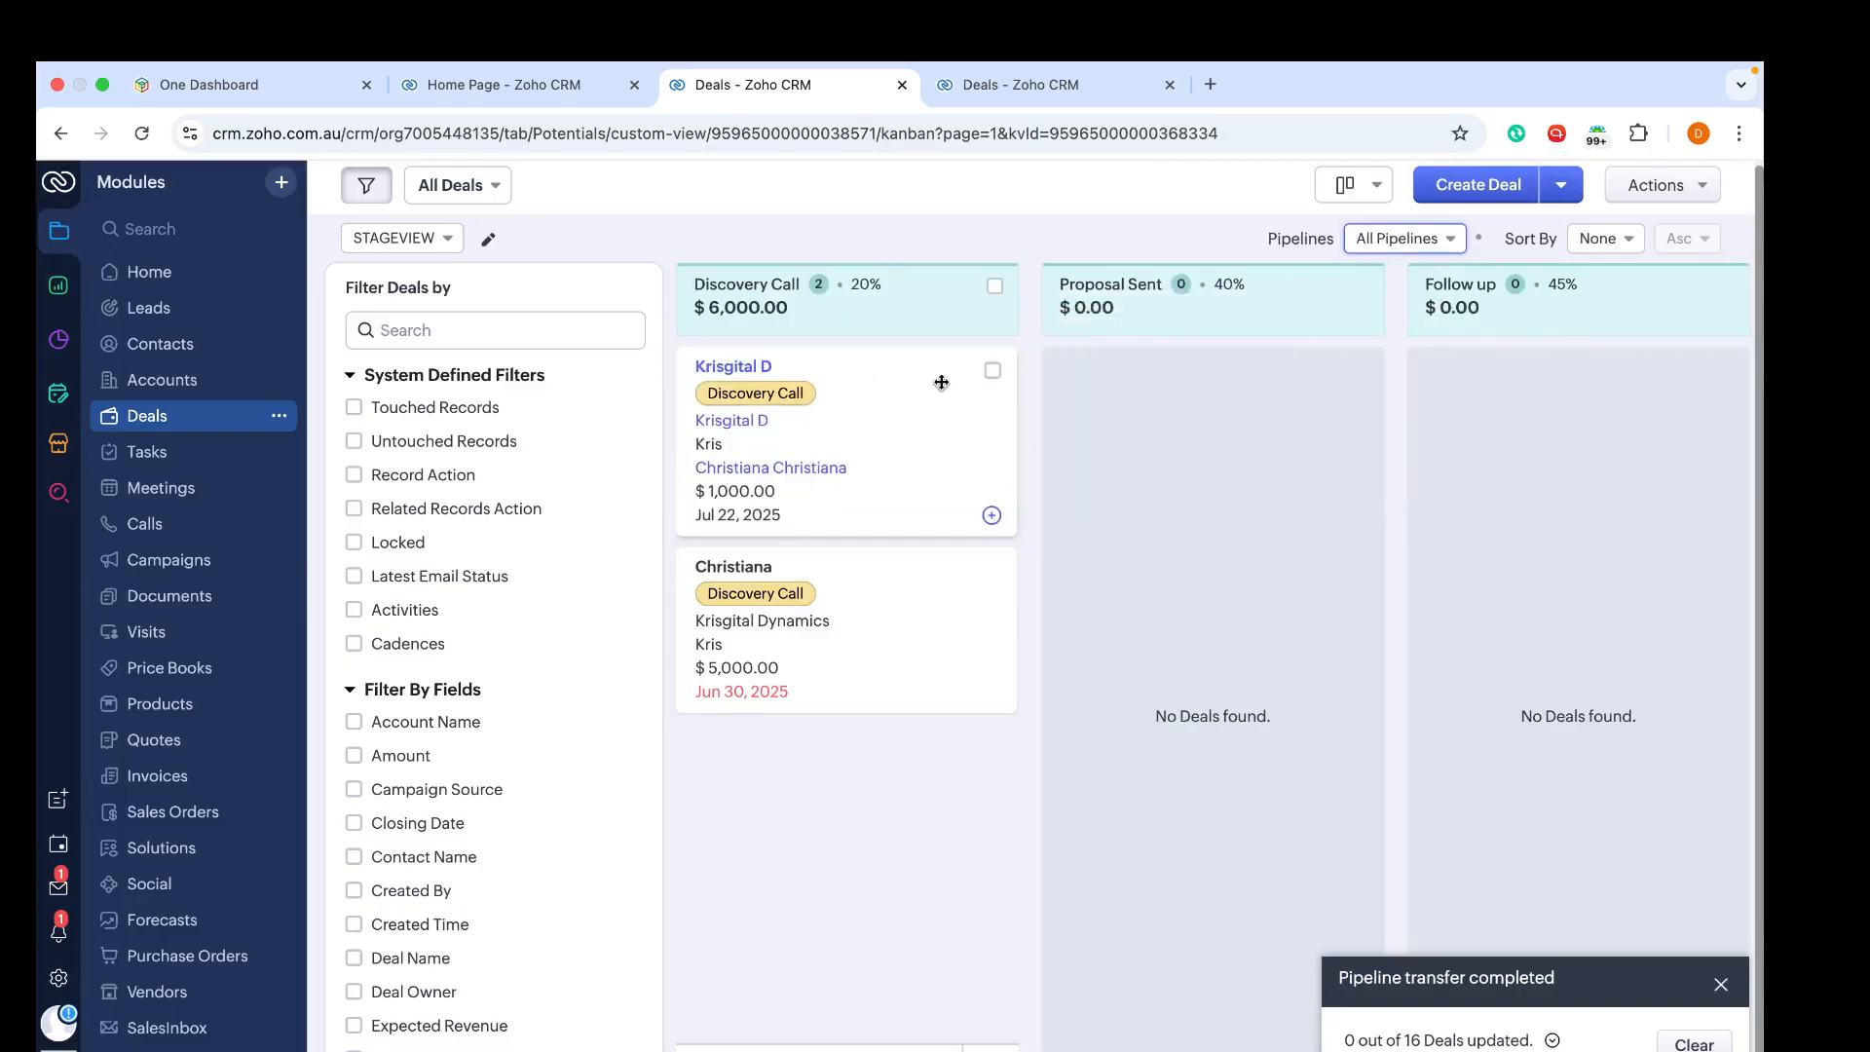
pyautogui.click(1425, 240)
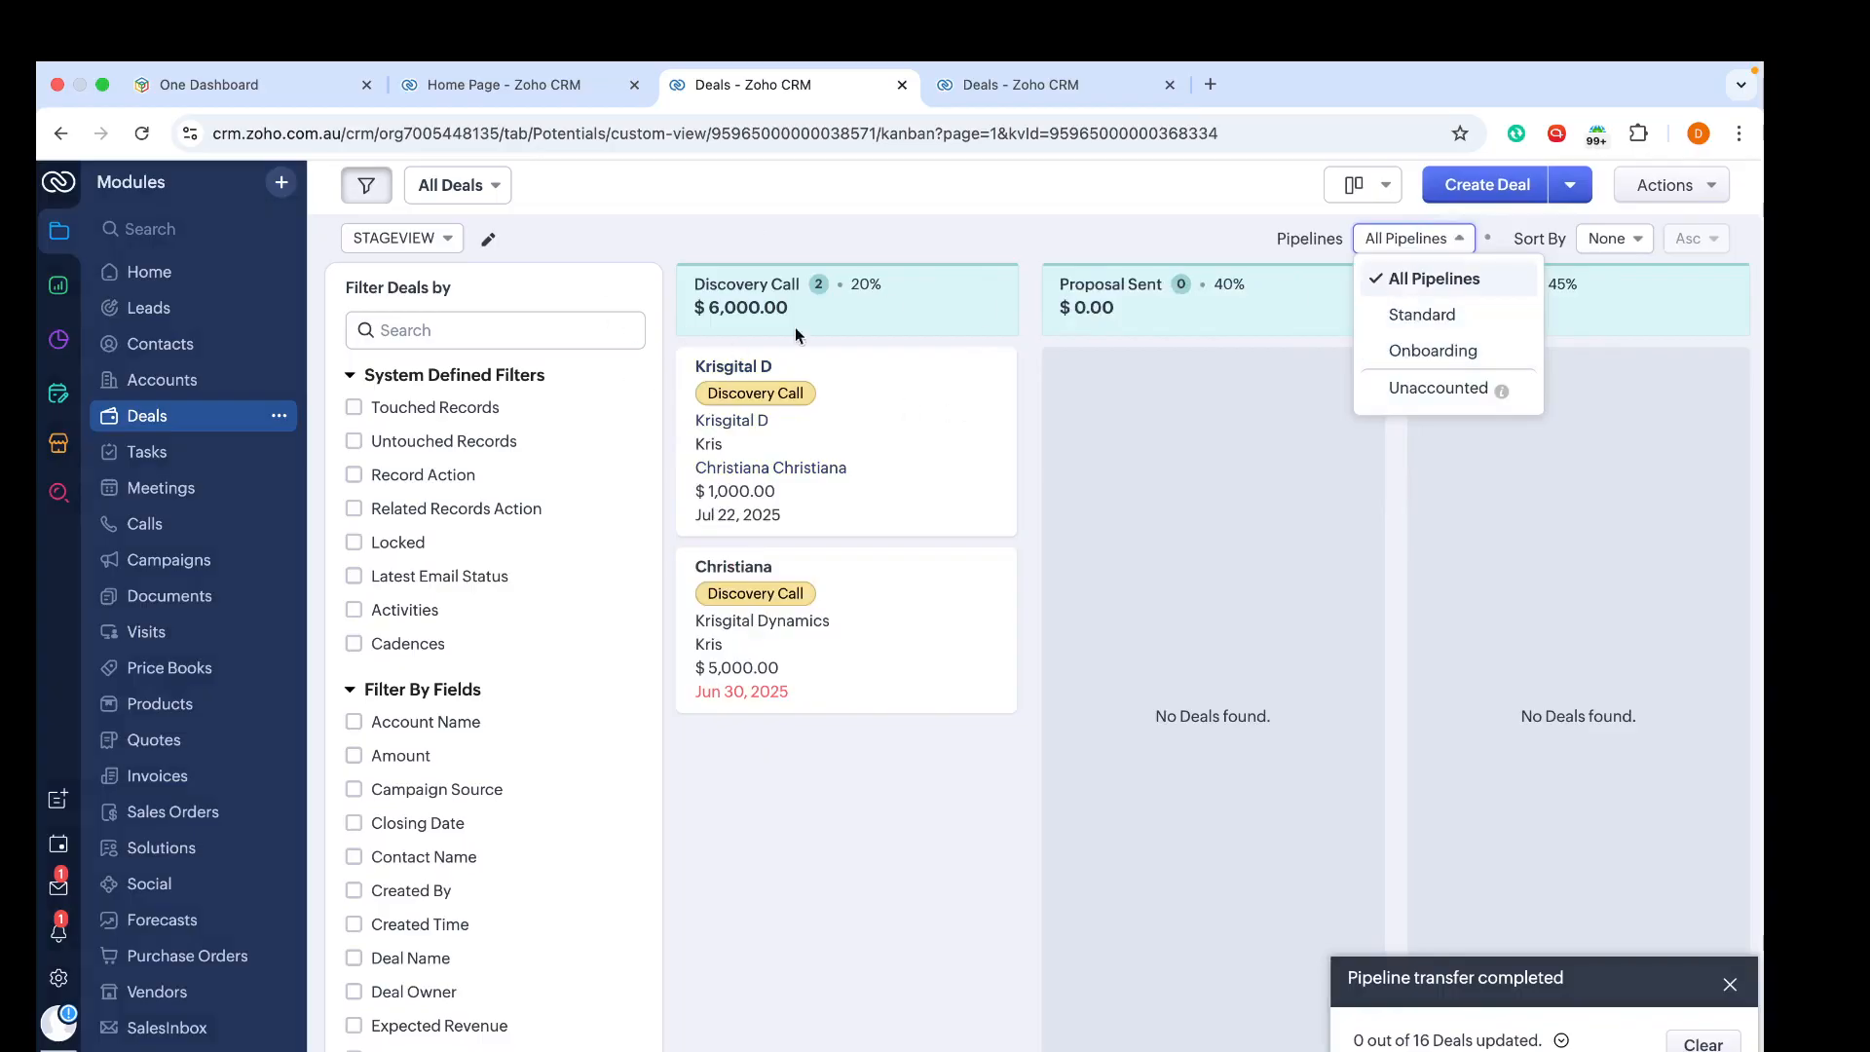
pyautogui.click(1428, 316)
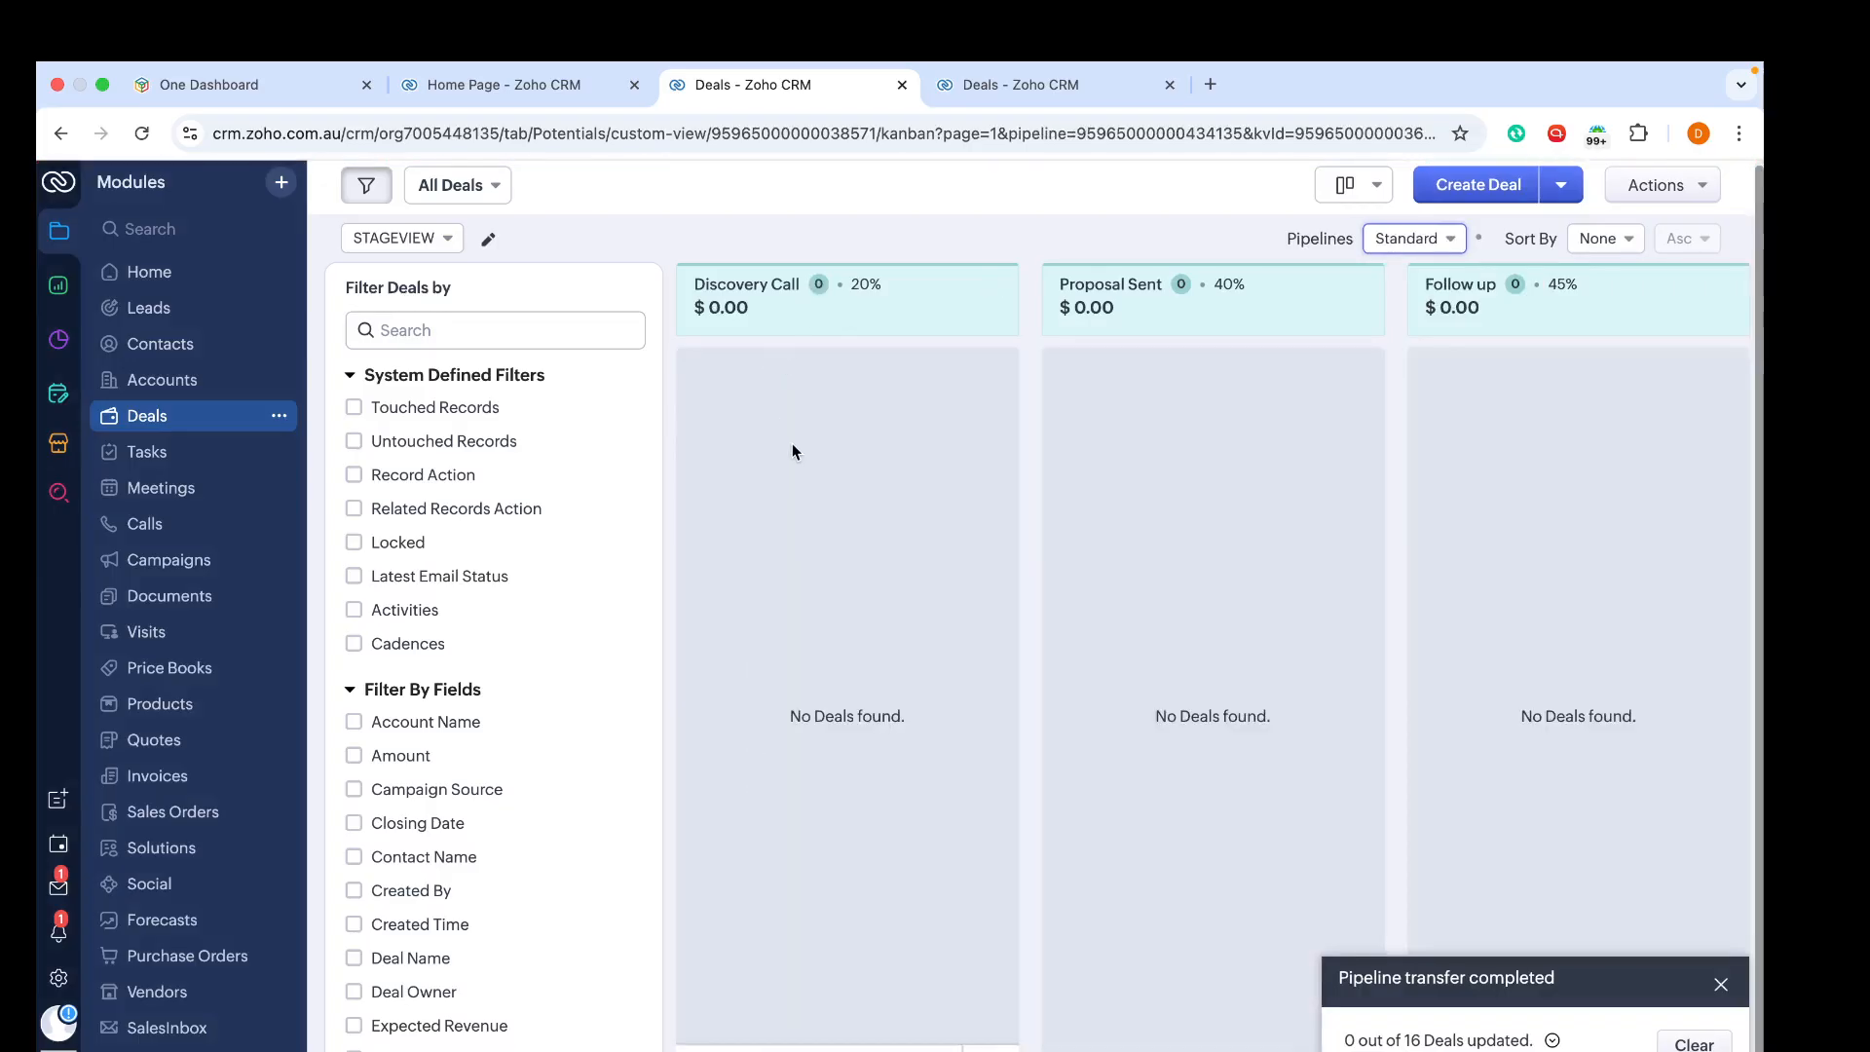
pyautogui.click(1453, 239)
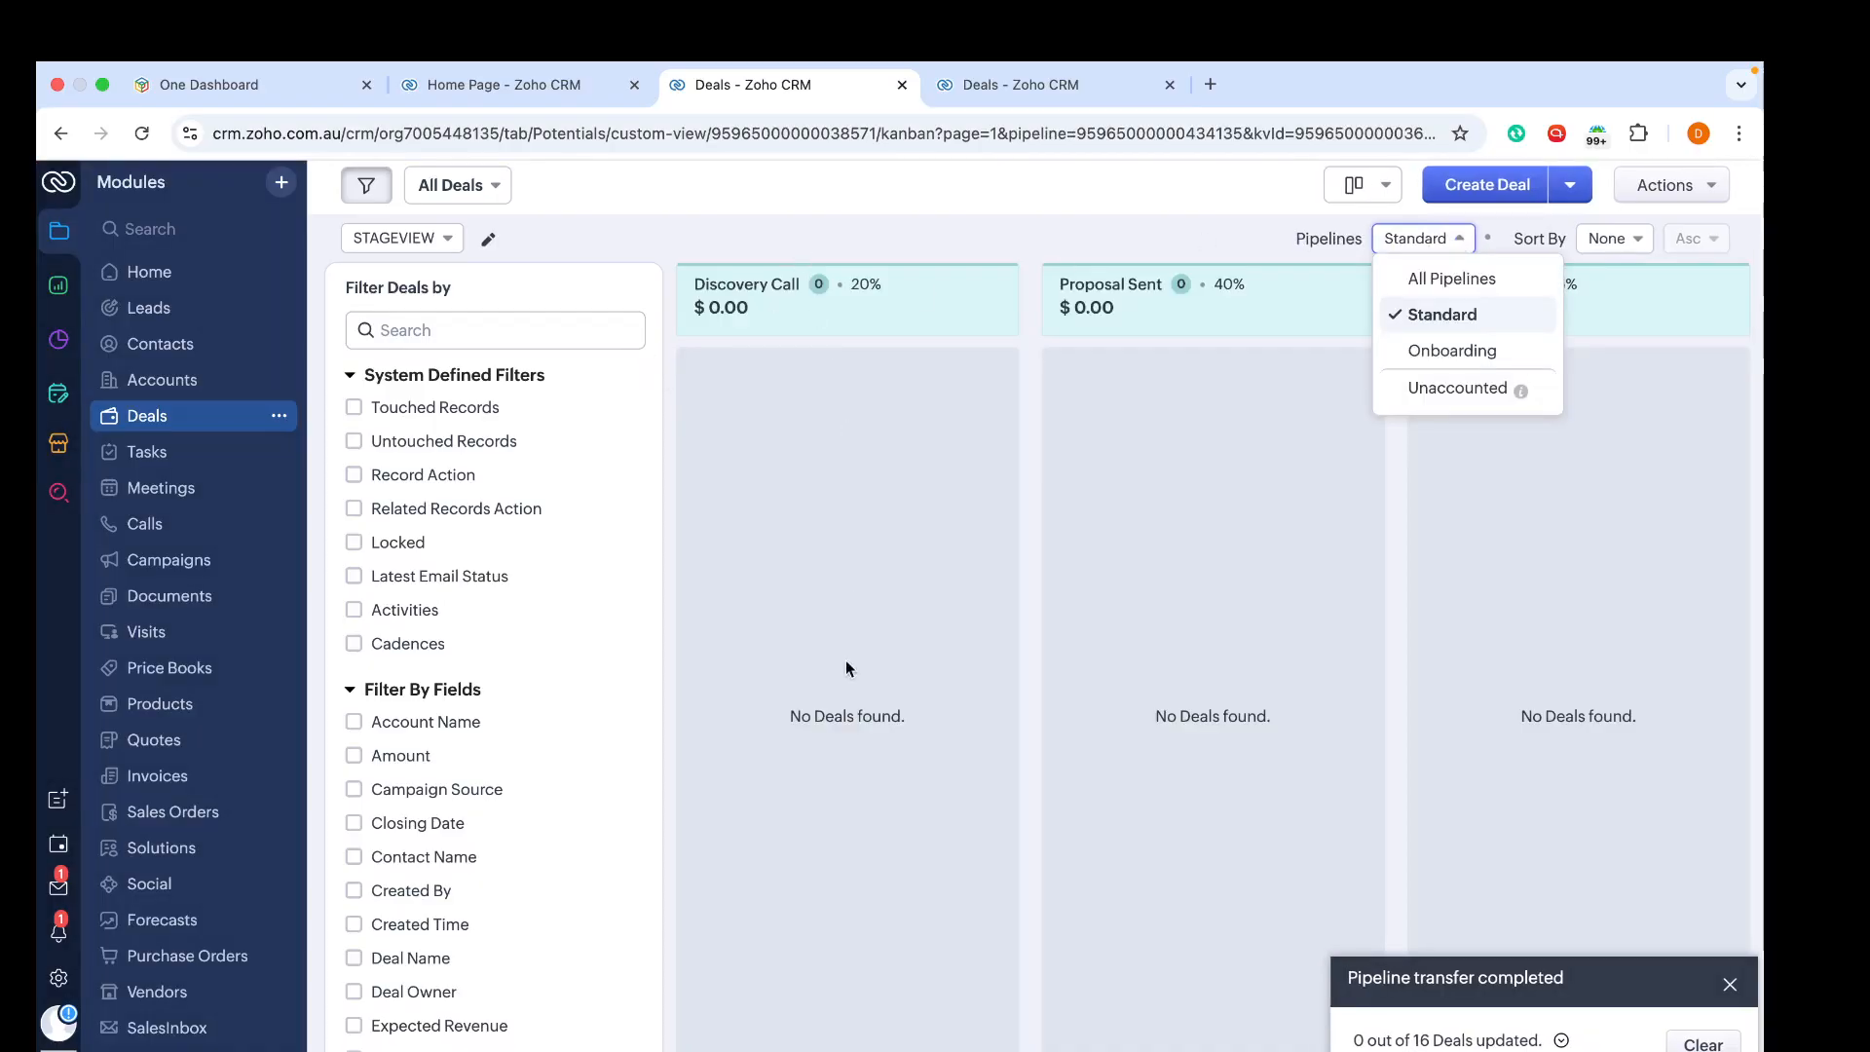
pyautogui.click(1438, 280)
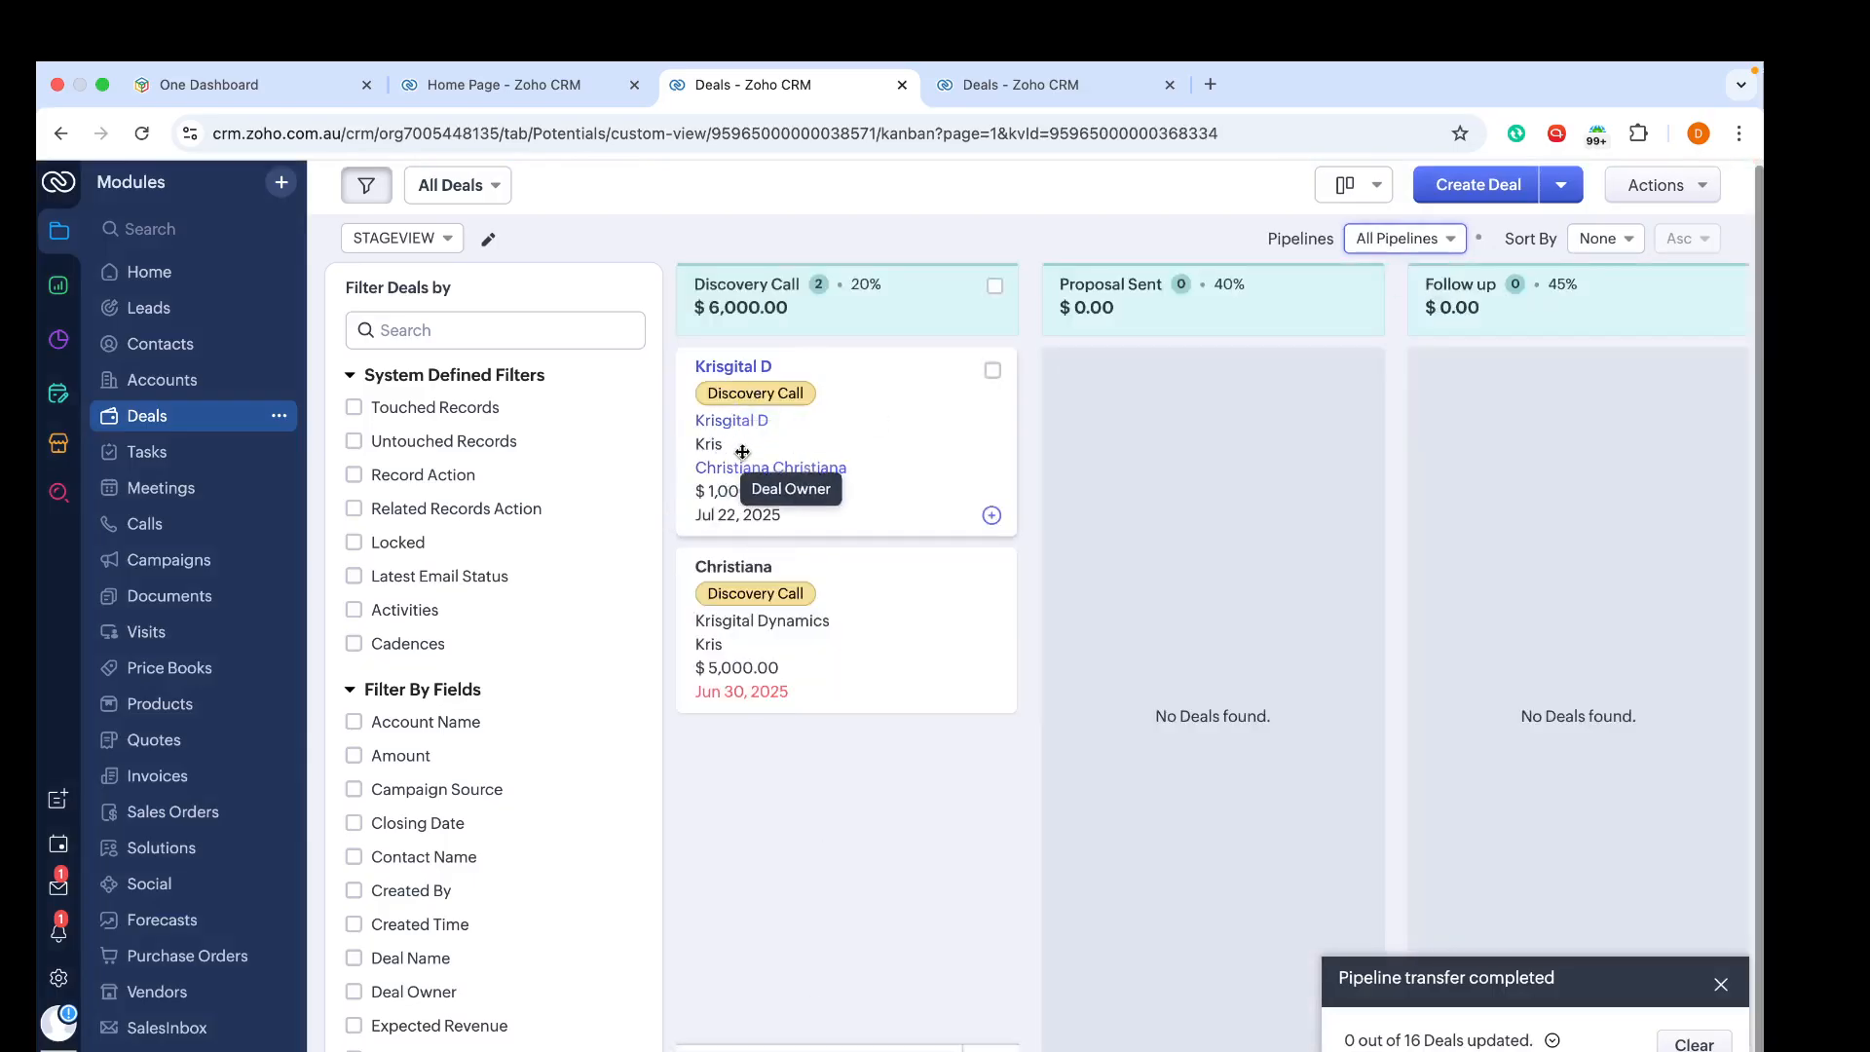
# Step: Open the $1,000 Discovery Call deal for editing, set its Pipeline to Standard and save it
pyautogui.click(753, 368)
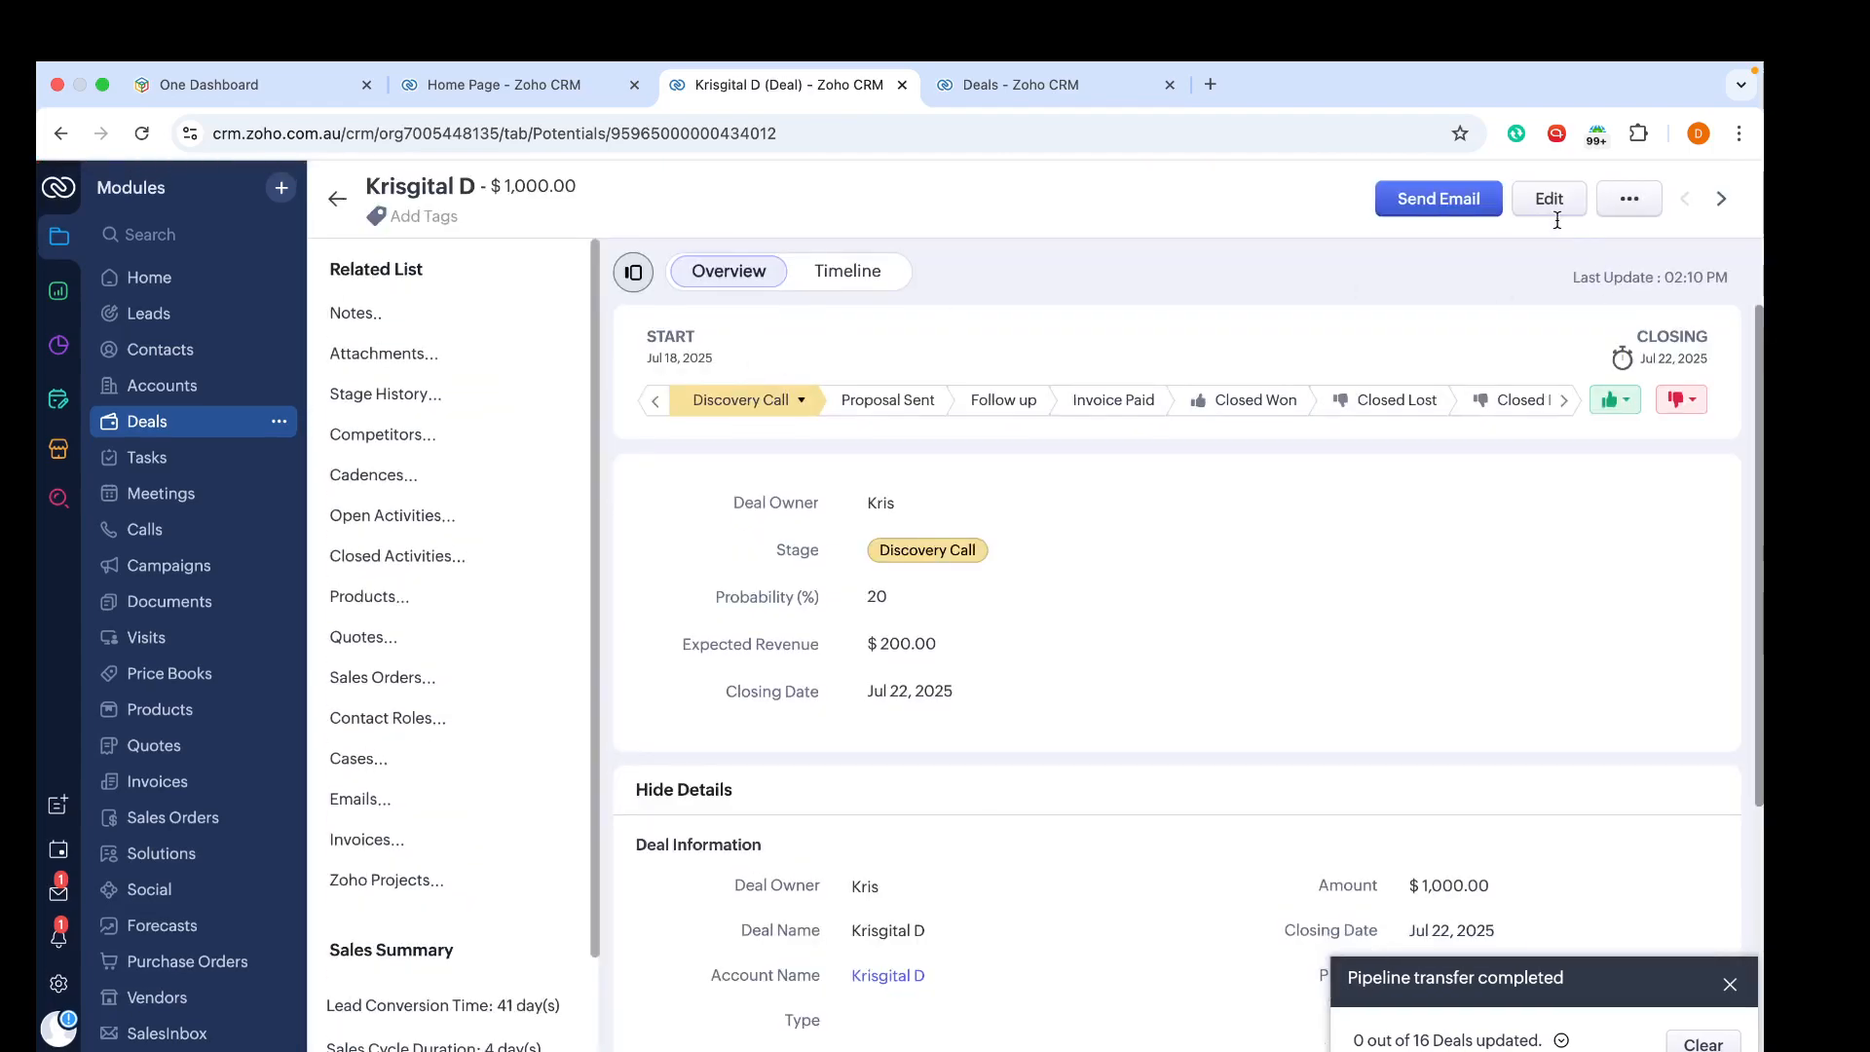
pyautogui.click(1550, 207)
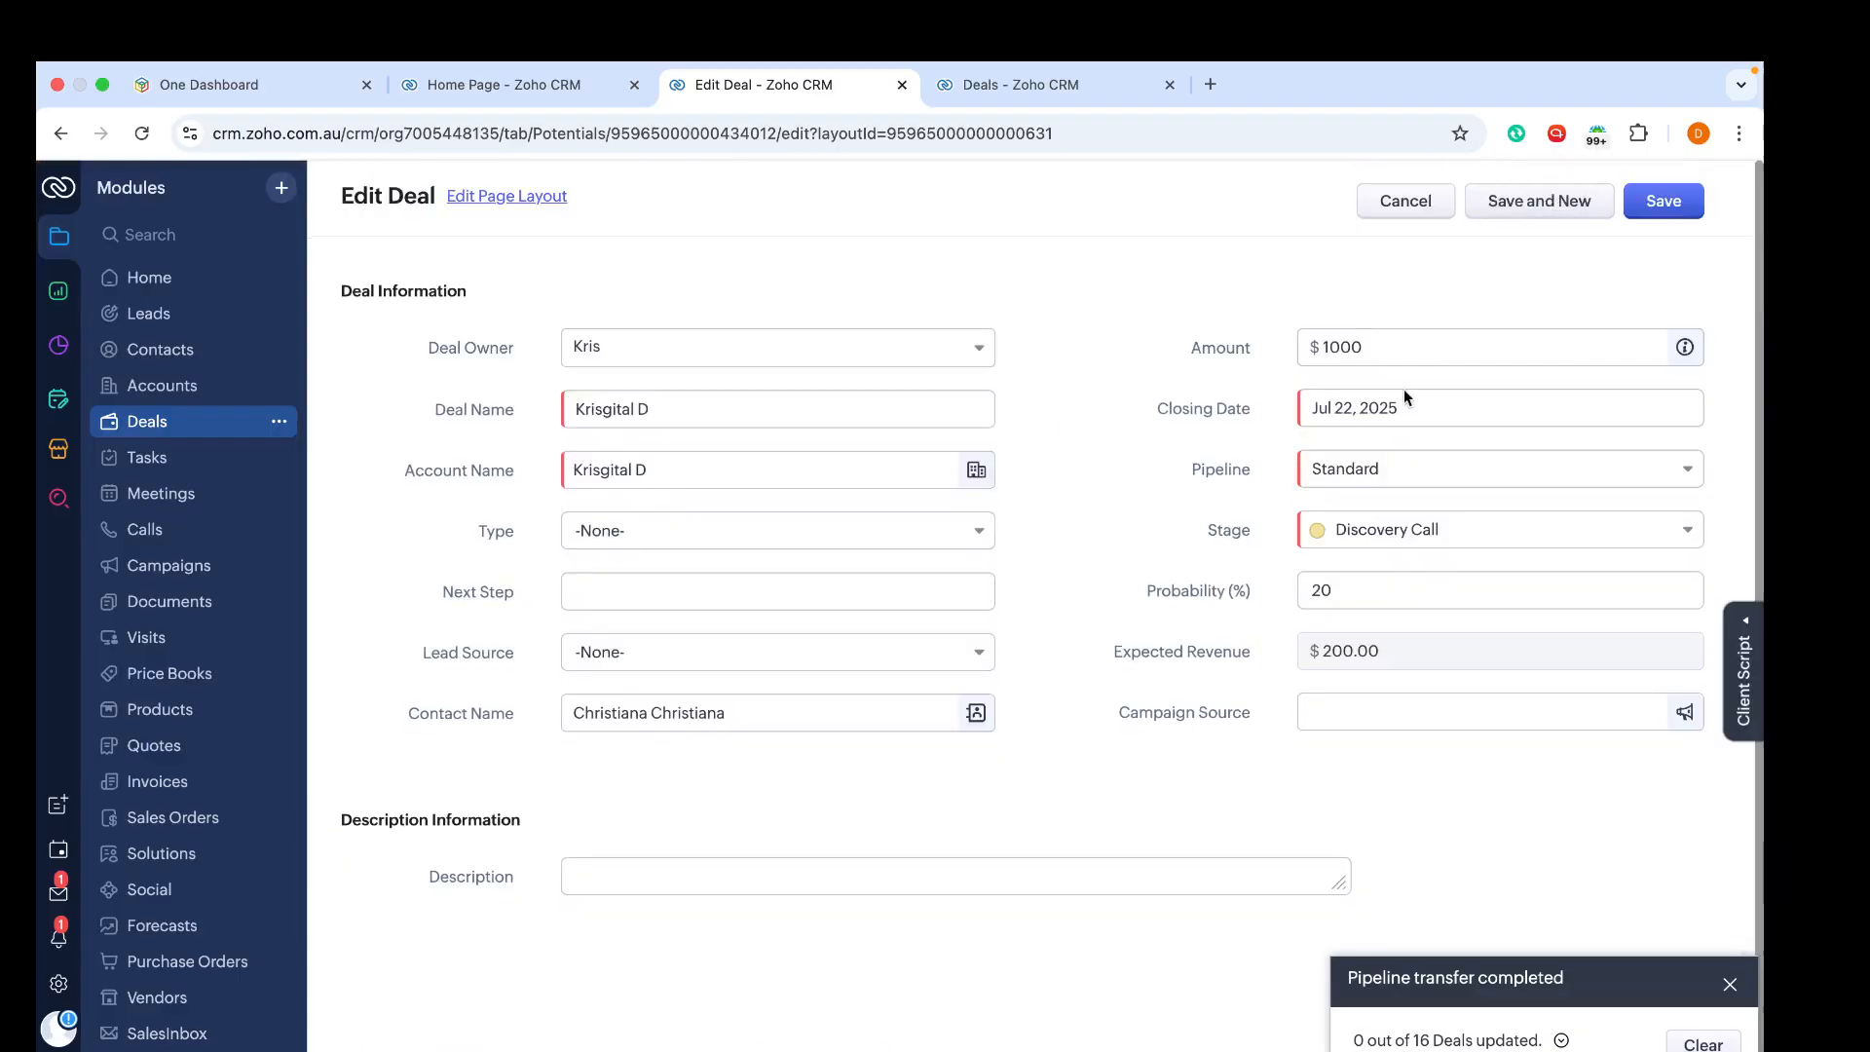
pyautogui.click(1494, 473)
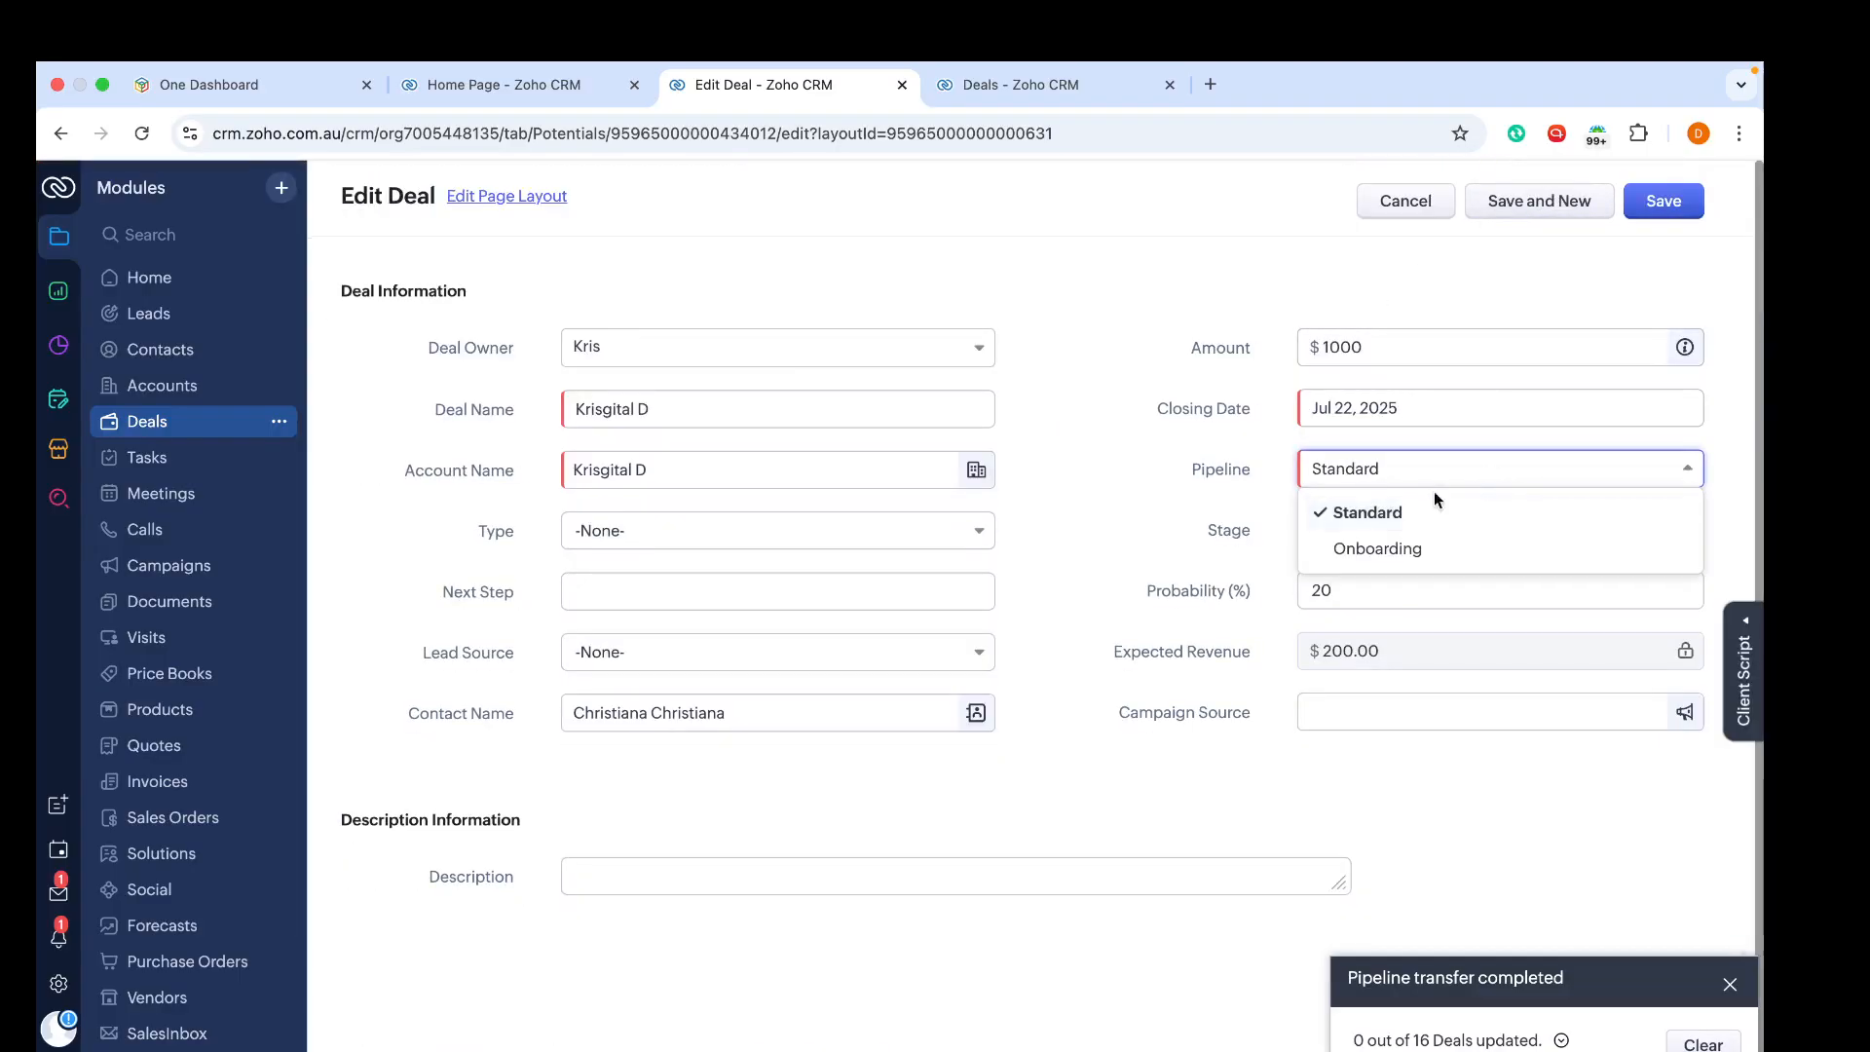
pyautogui.click(1399, 514)
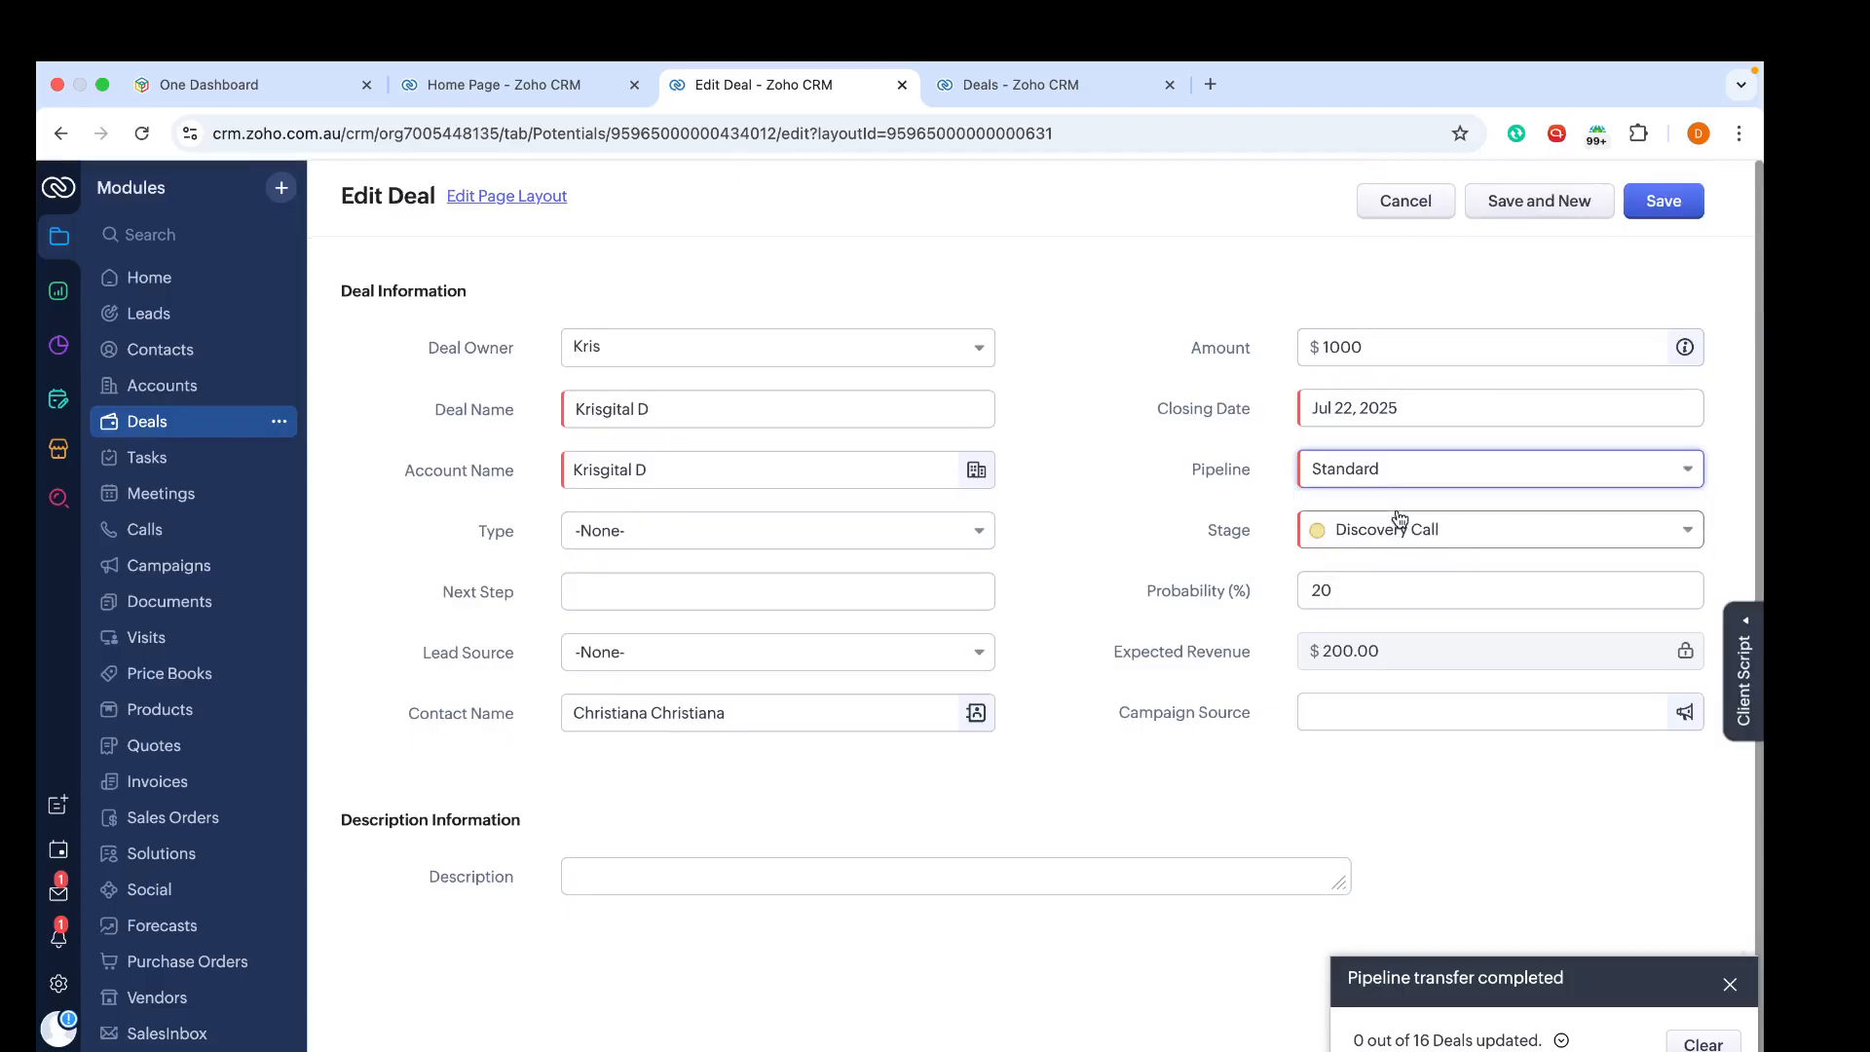
pyautogui.click(1405, 470)
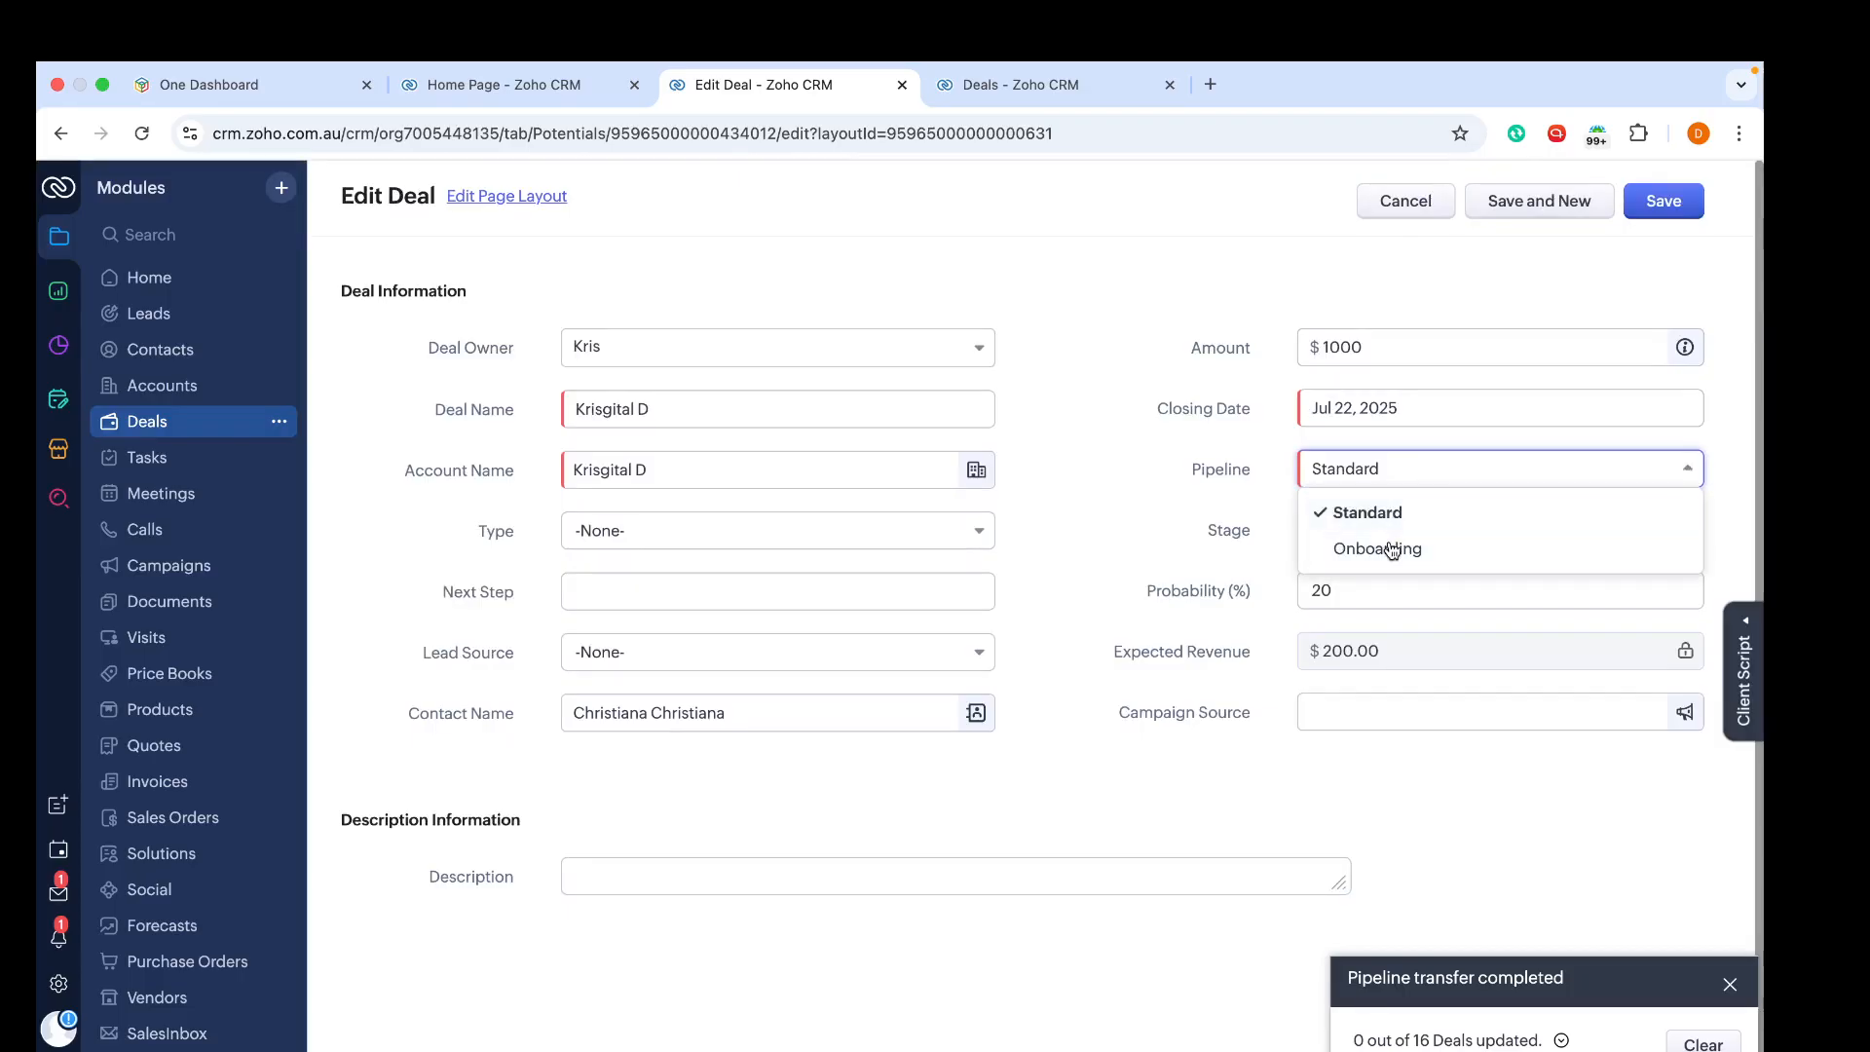
pyautogui.click(1392, 548)
pyautogui.click(1399, 474)
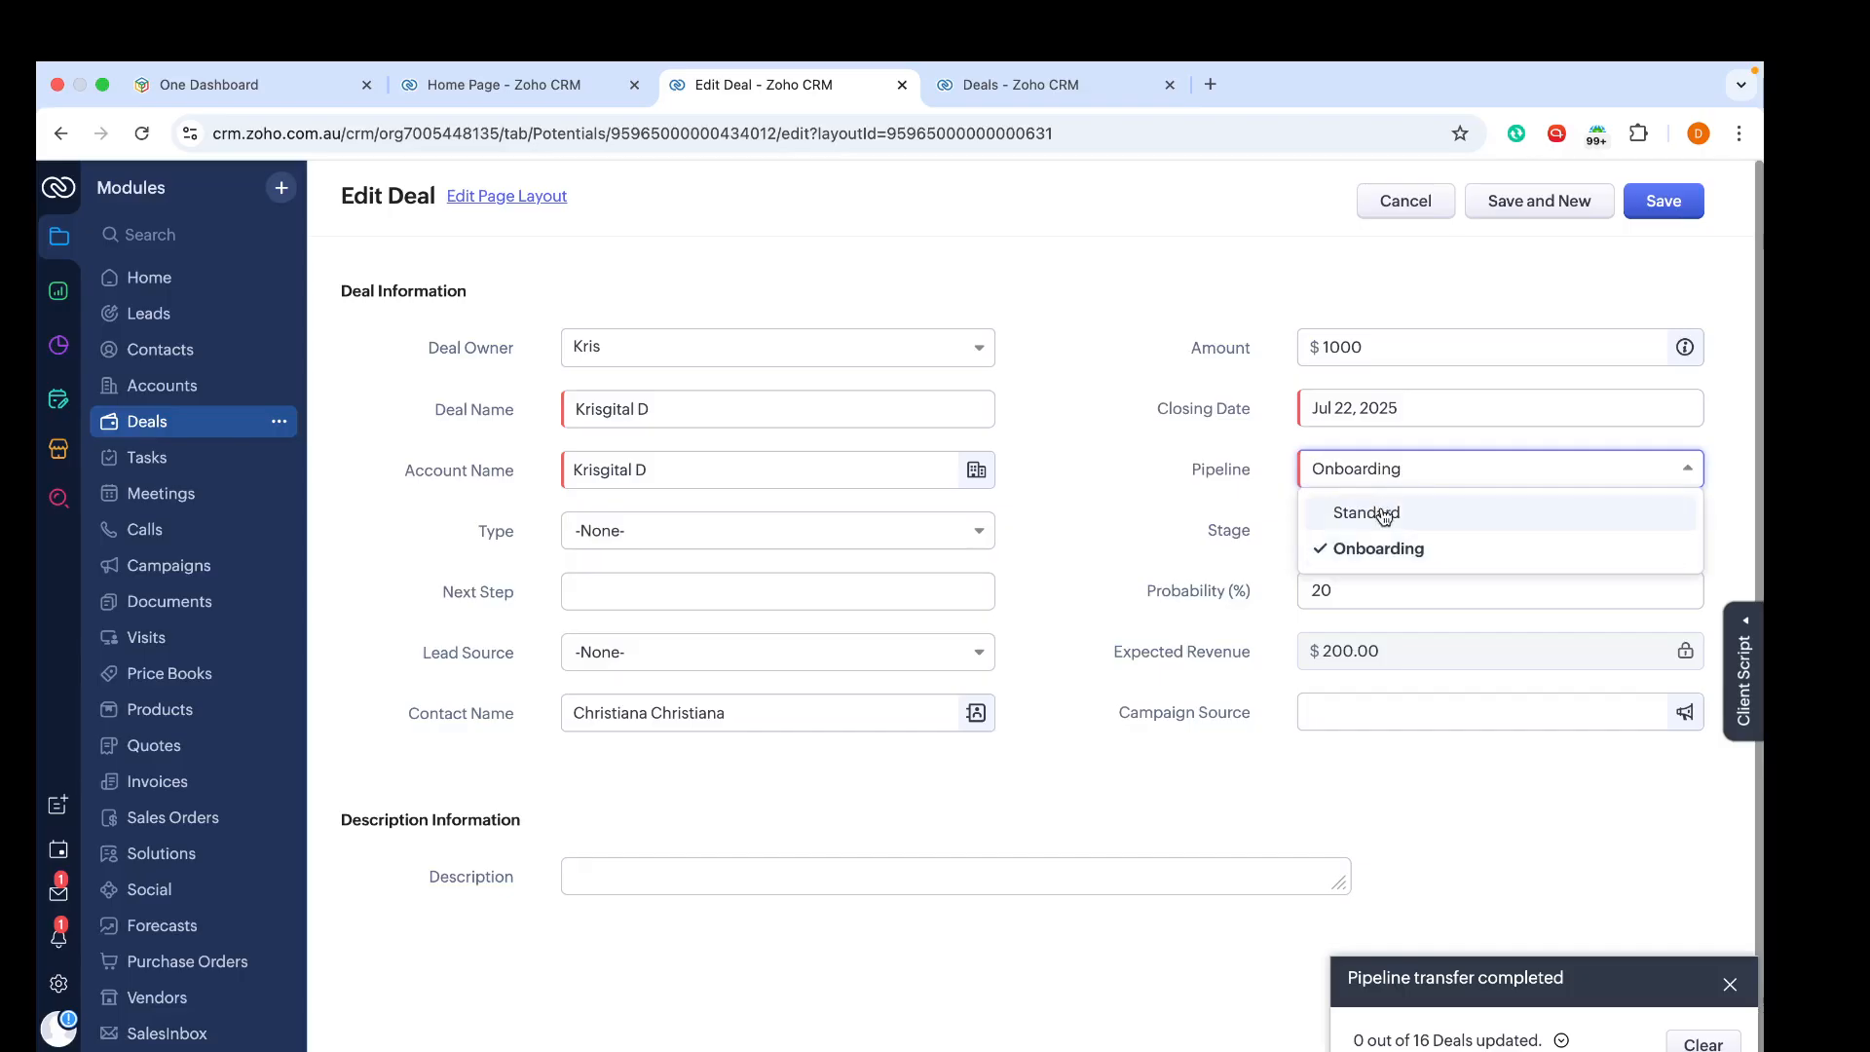
pyautogui.click(1386, 513)
pyautogui.click(1667, 206)
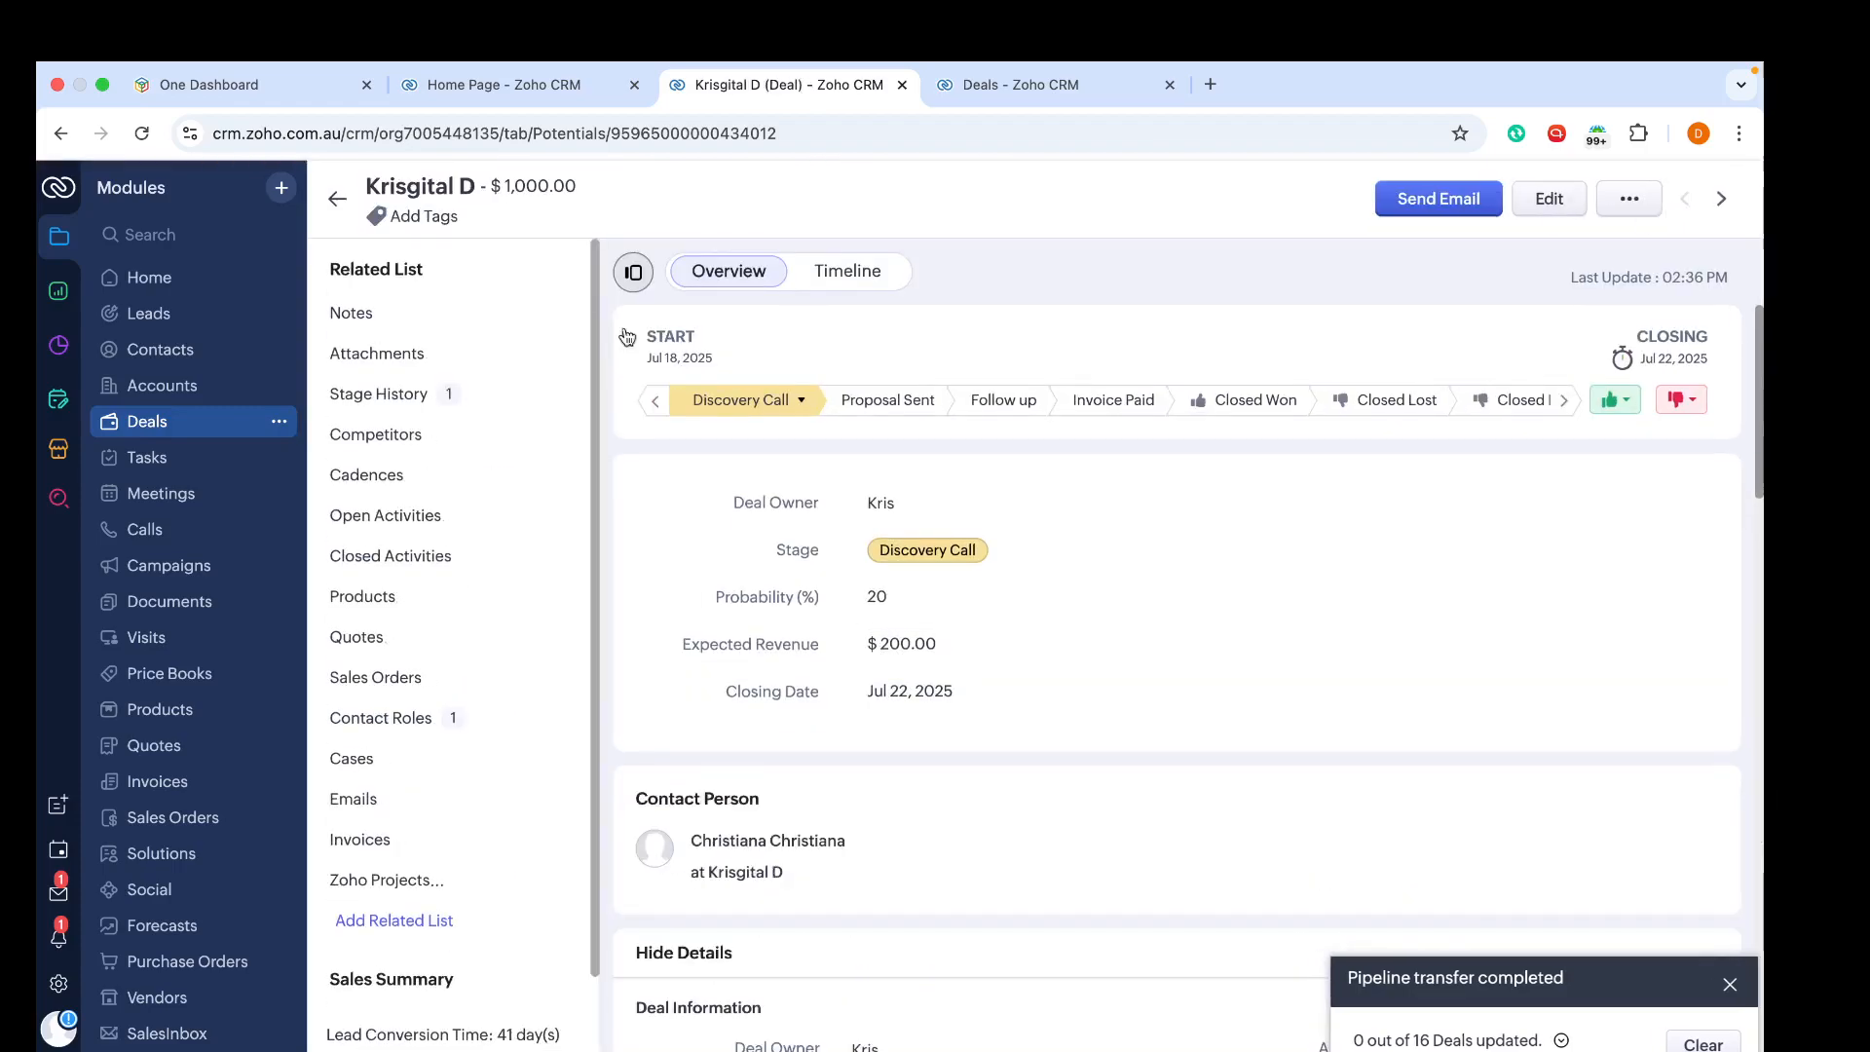
# Step: Return to the Deals kanban, filter it to the Standard pipeline and scroll through its columns
pyautogui.click(335, 202)
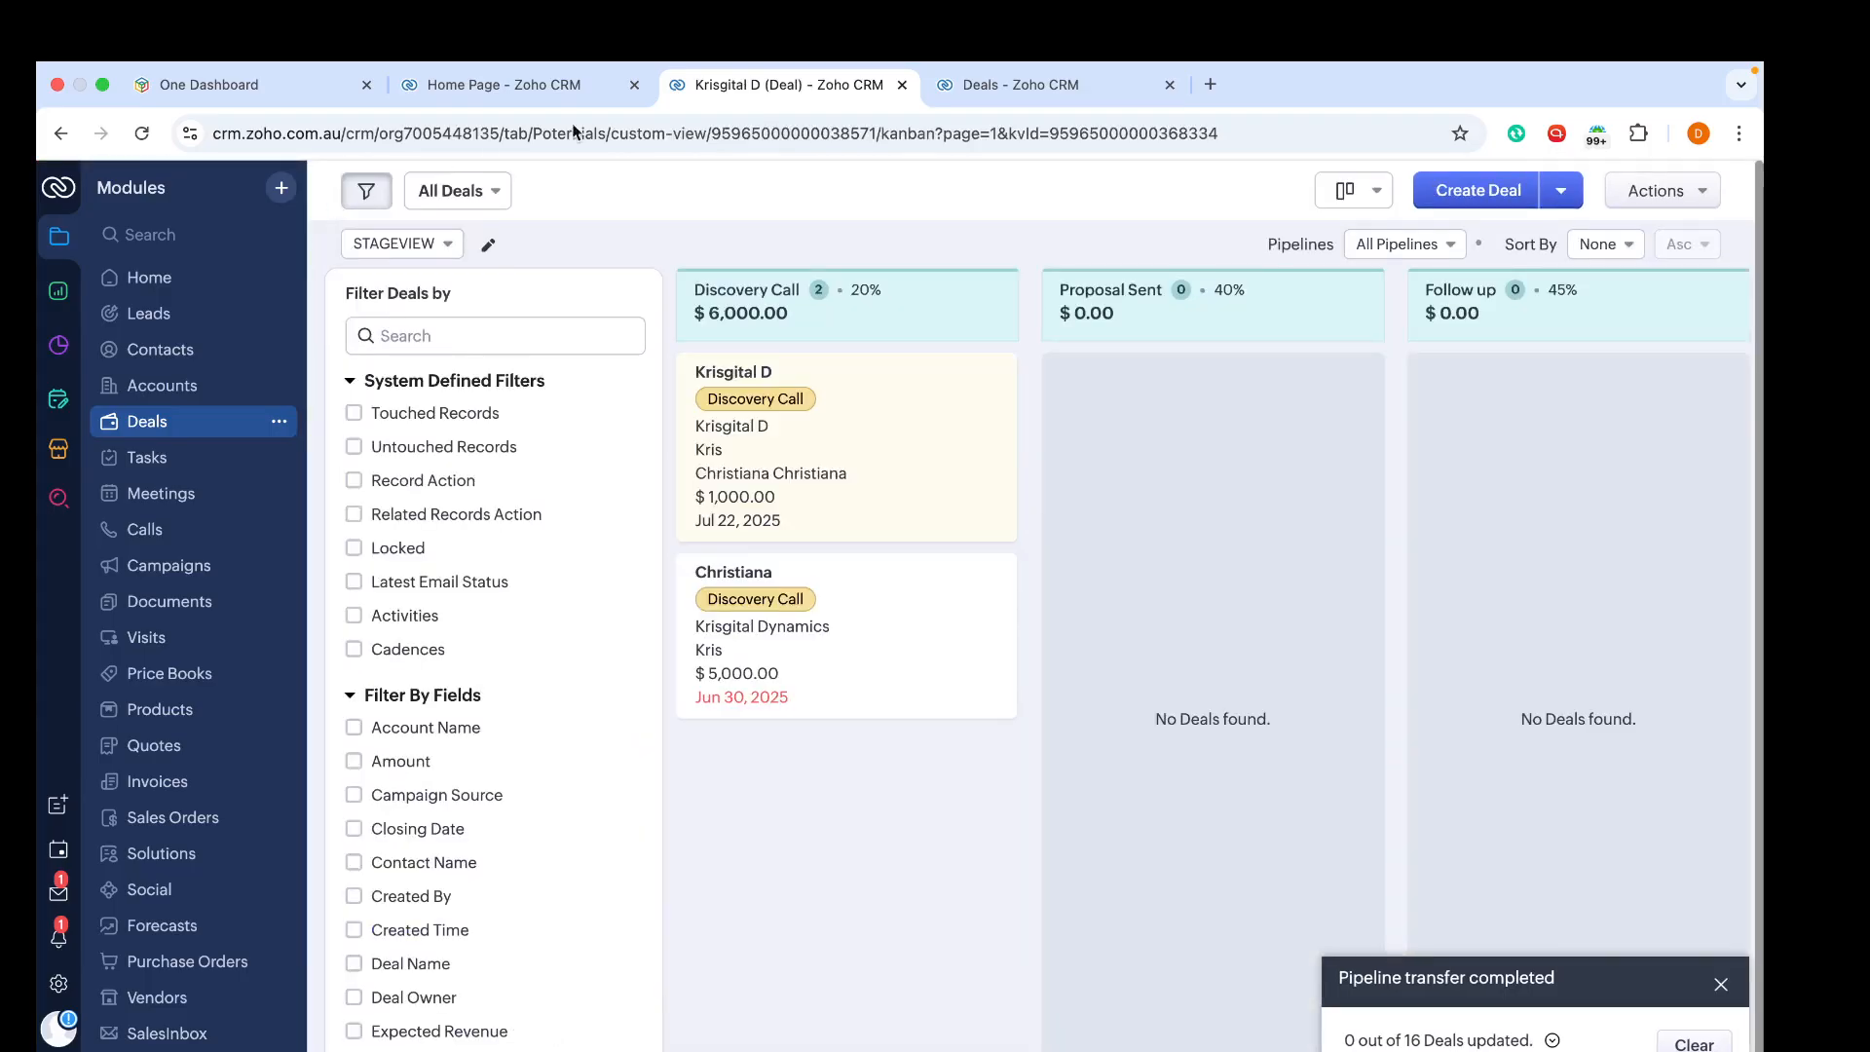
pyautogui.click(1425, 243)
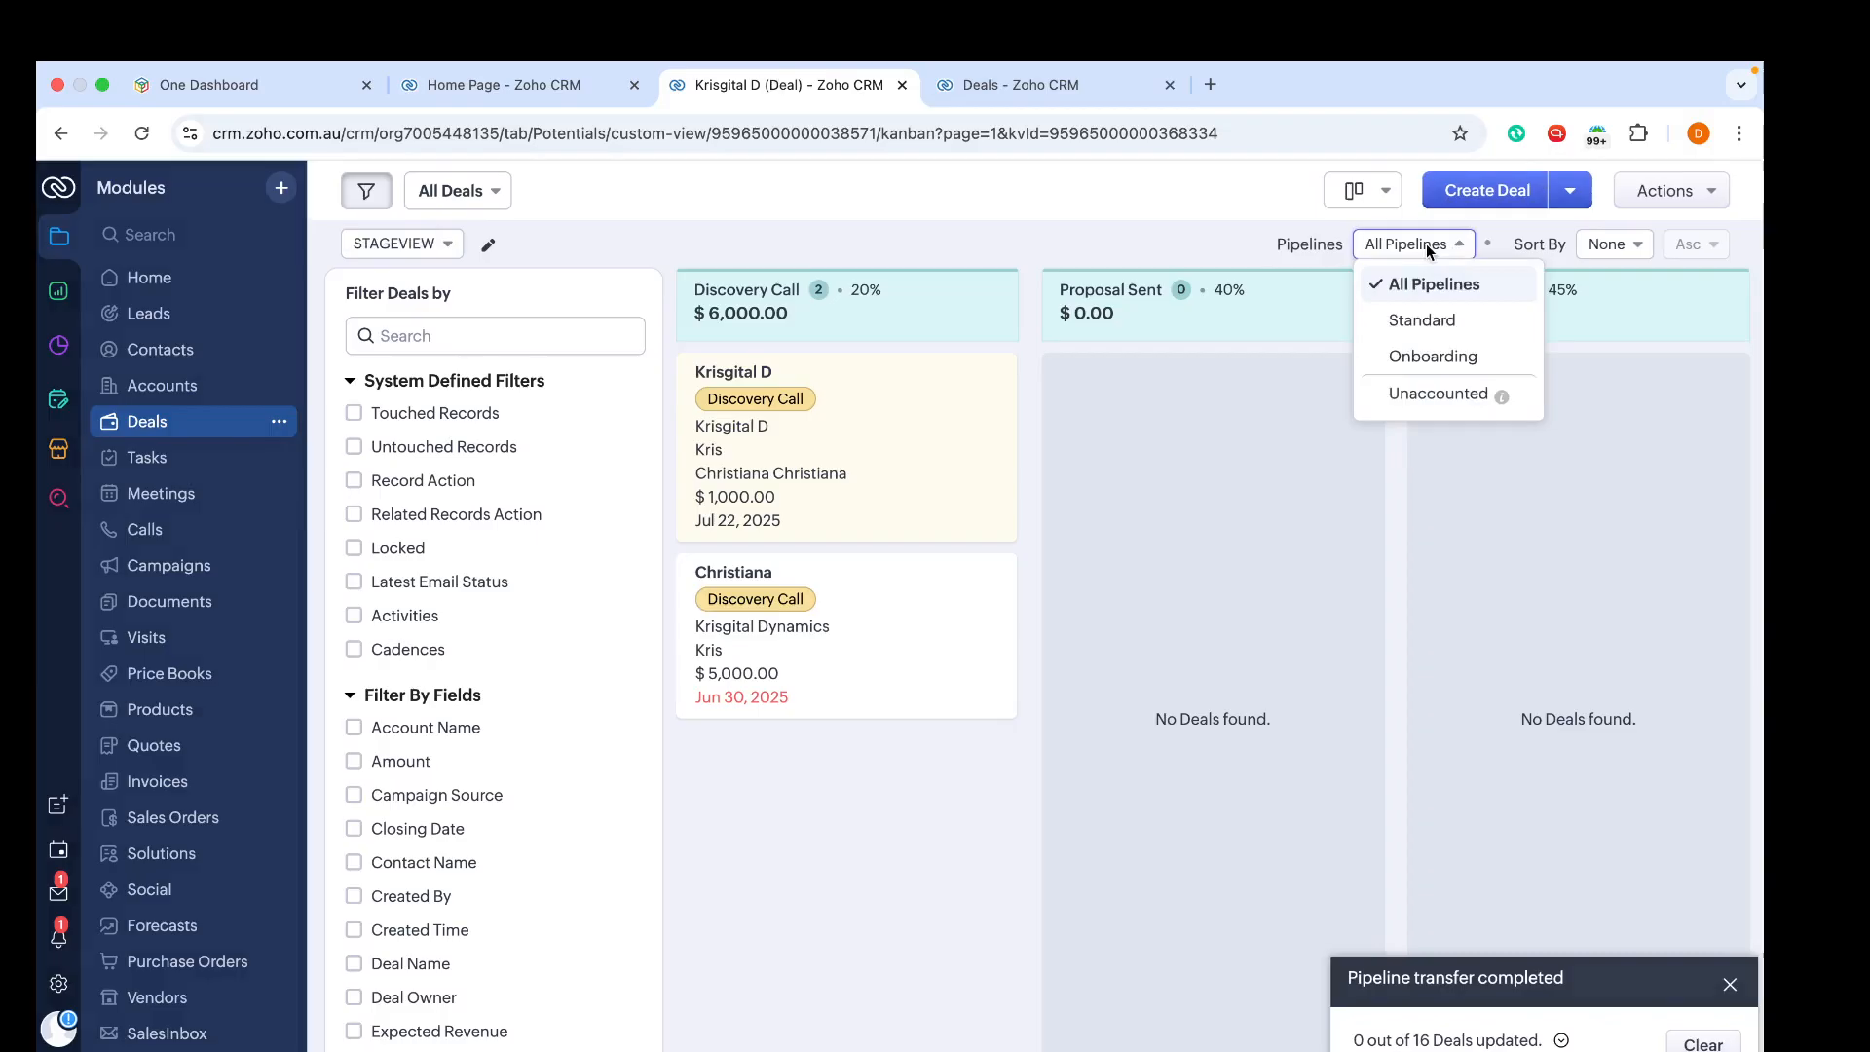
pyautogui.click(1399, 321)
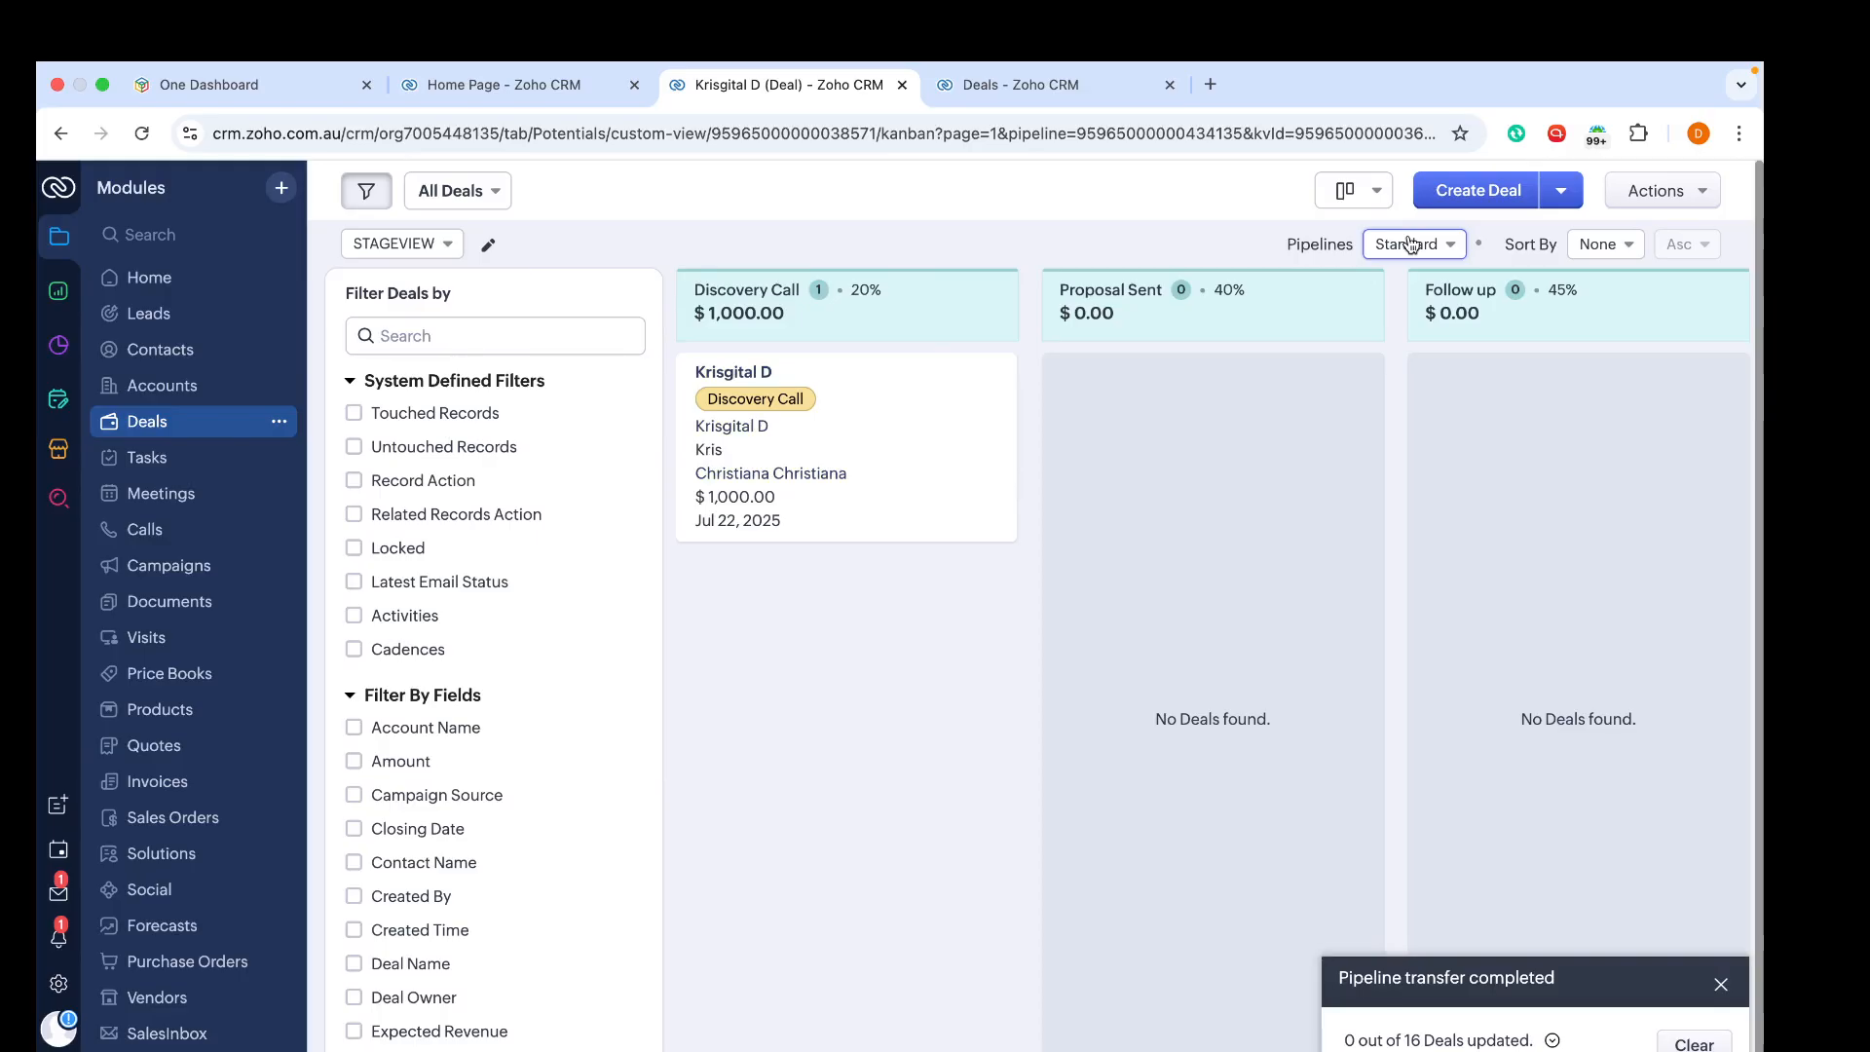
pyautogui.hscroll(10, 1522, 656)
pyautogui.hscroll(-3, 1522, 656)
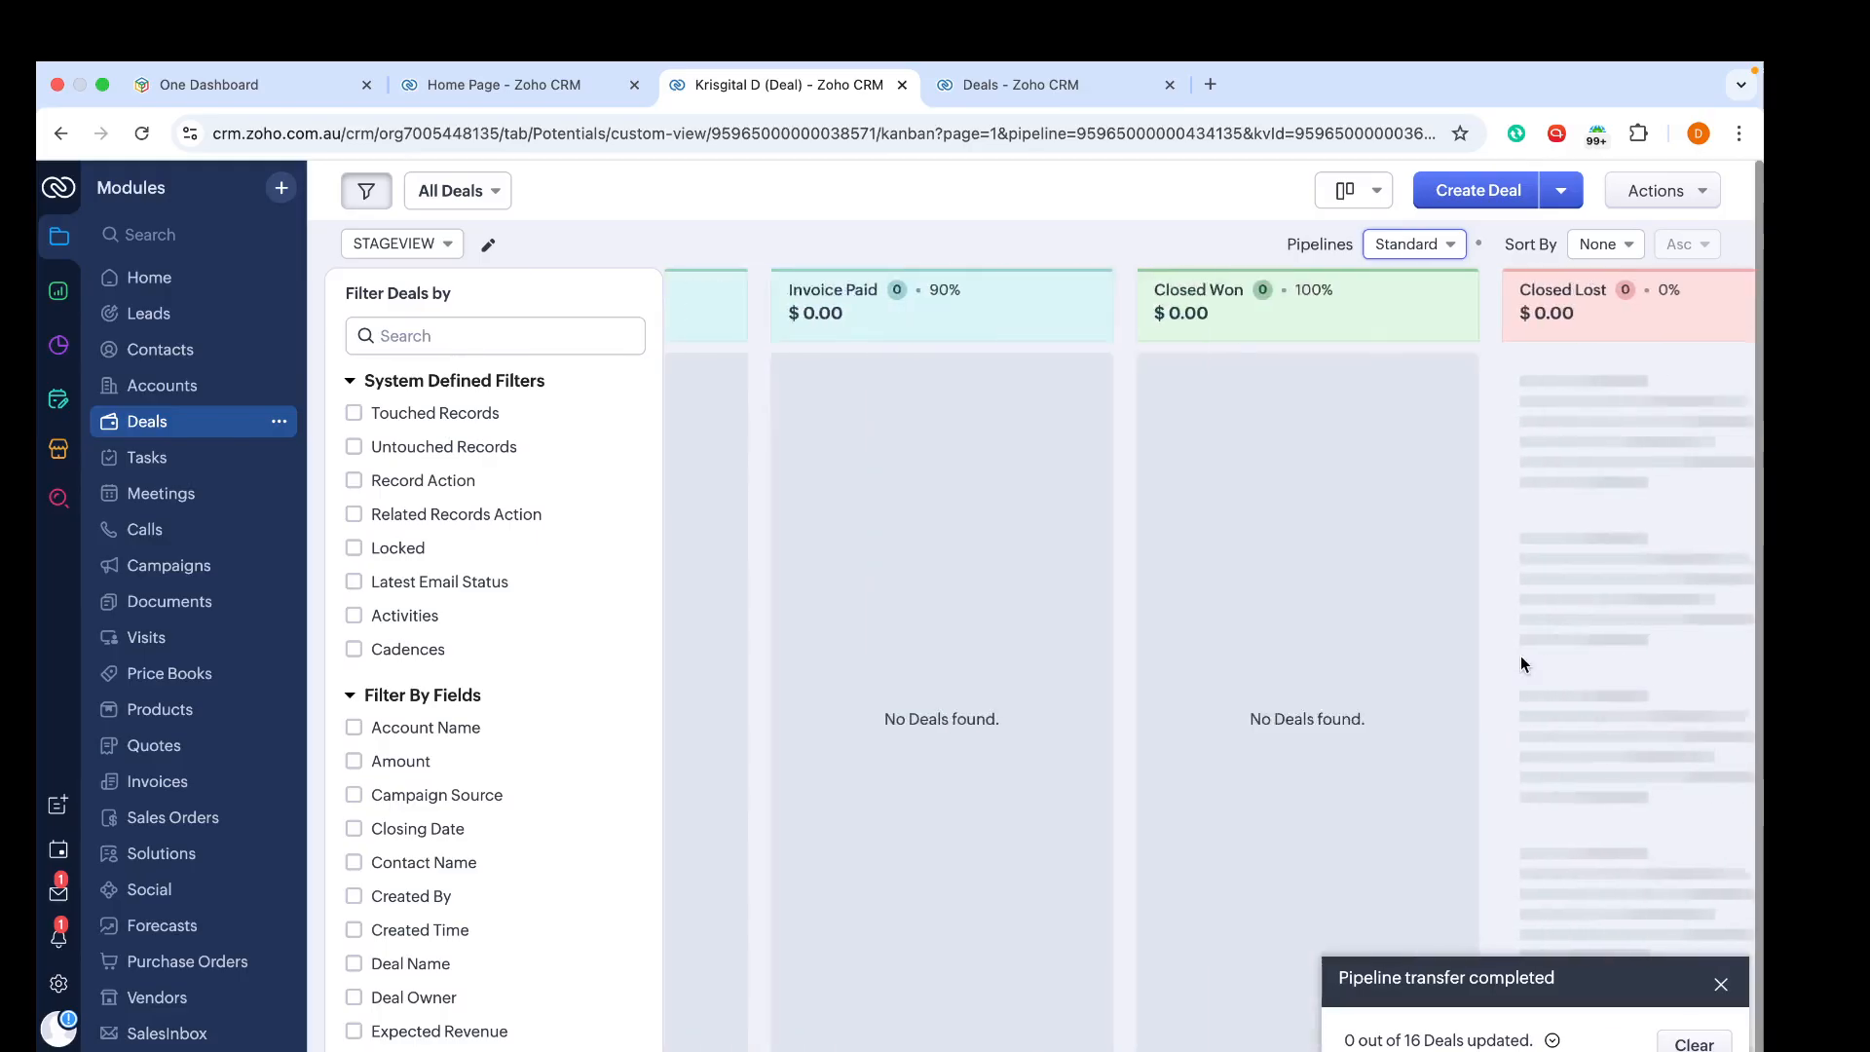
pyautogui.hscroll(-10, 1521, 657)
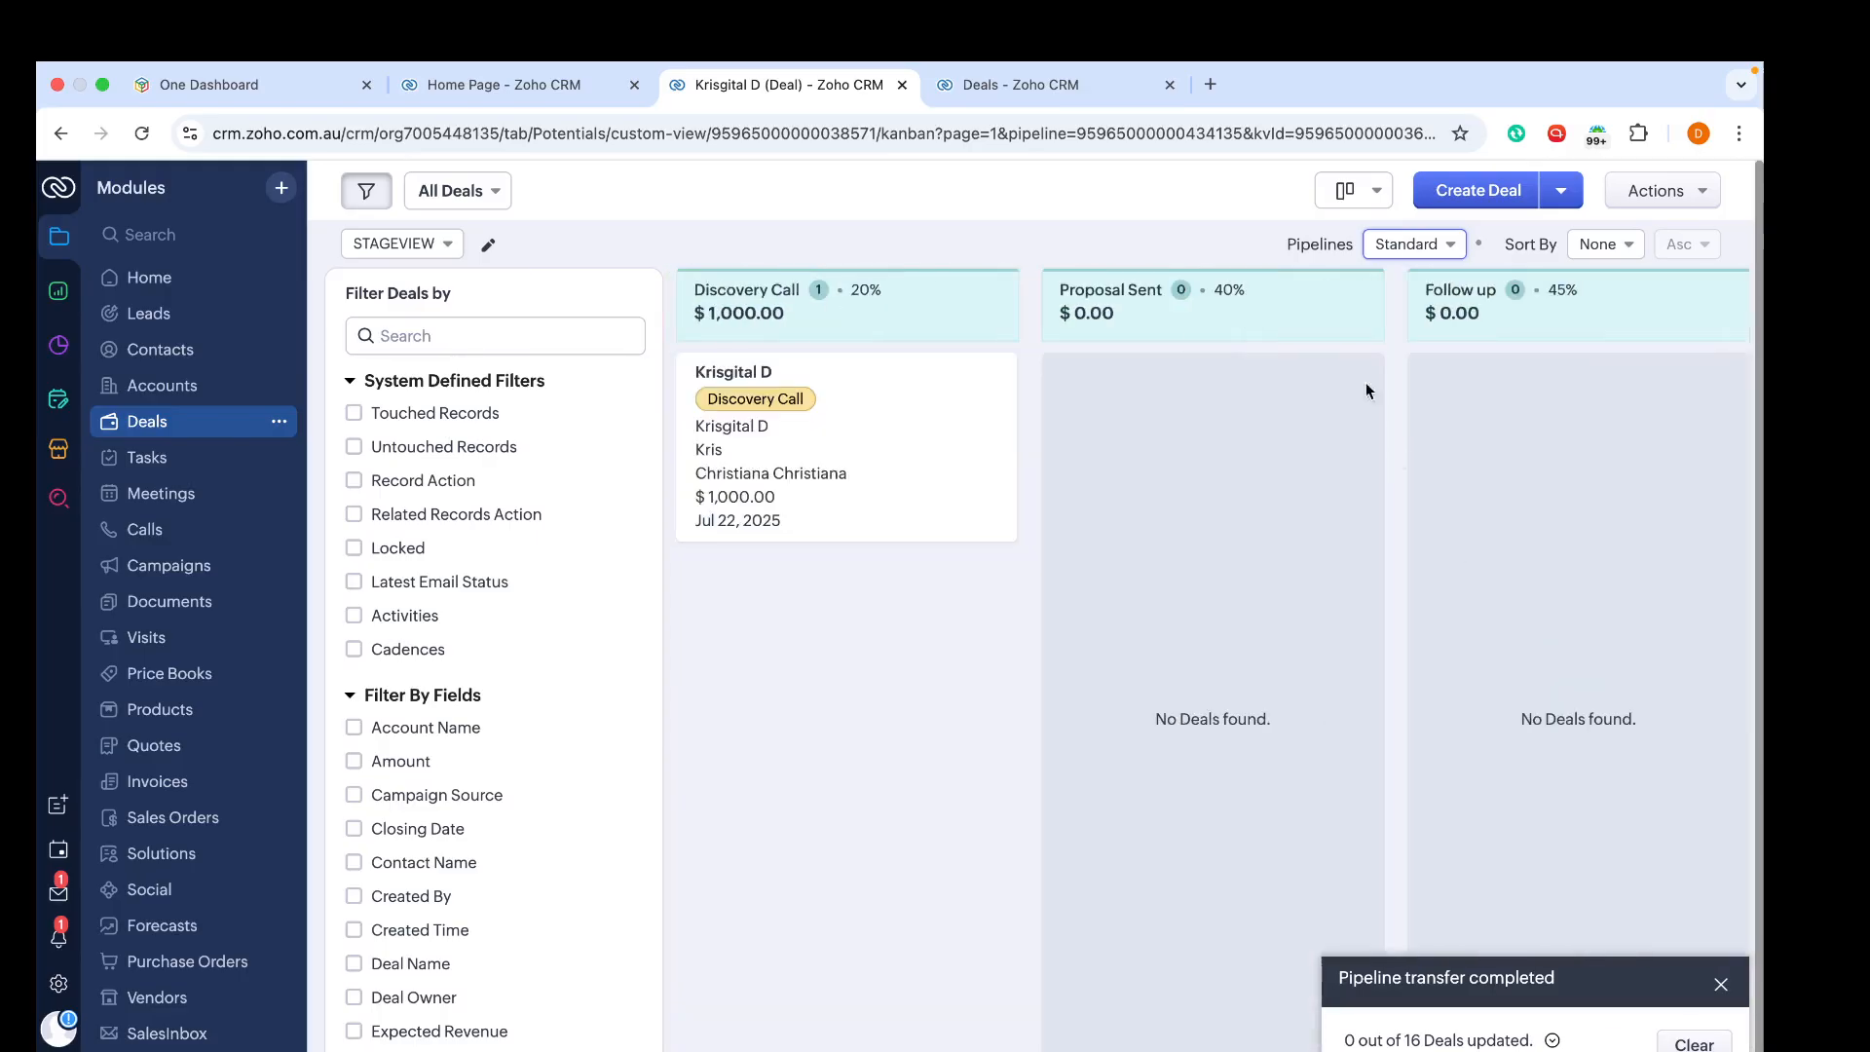
# Step: Switch the kanban back to All Pipelines and dismiss the pipeline transfer notification
pyautogui.click(1403, 244)
pyautogui.click(1399, 284)
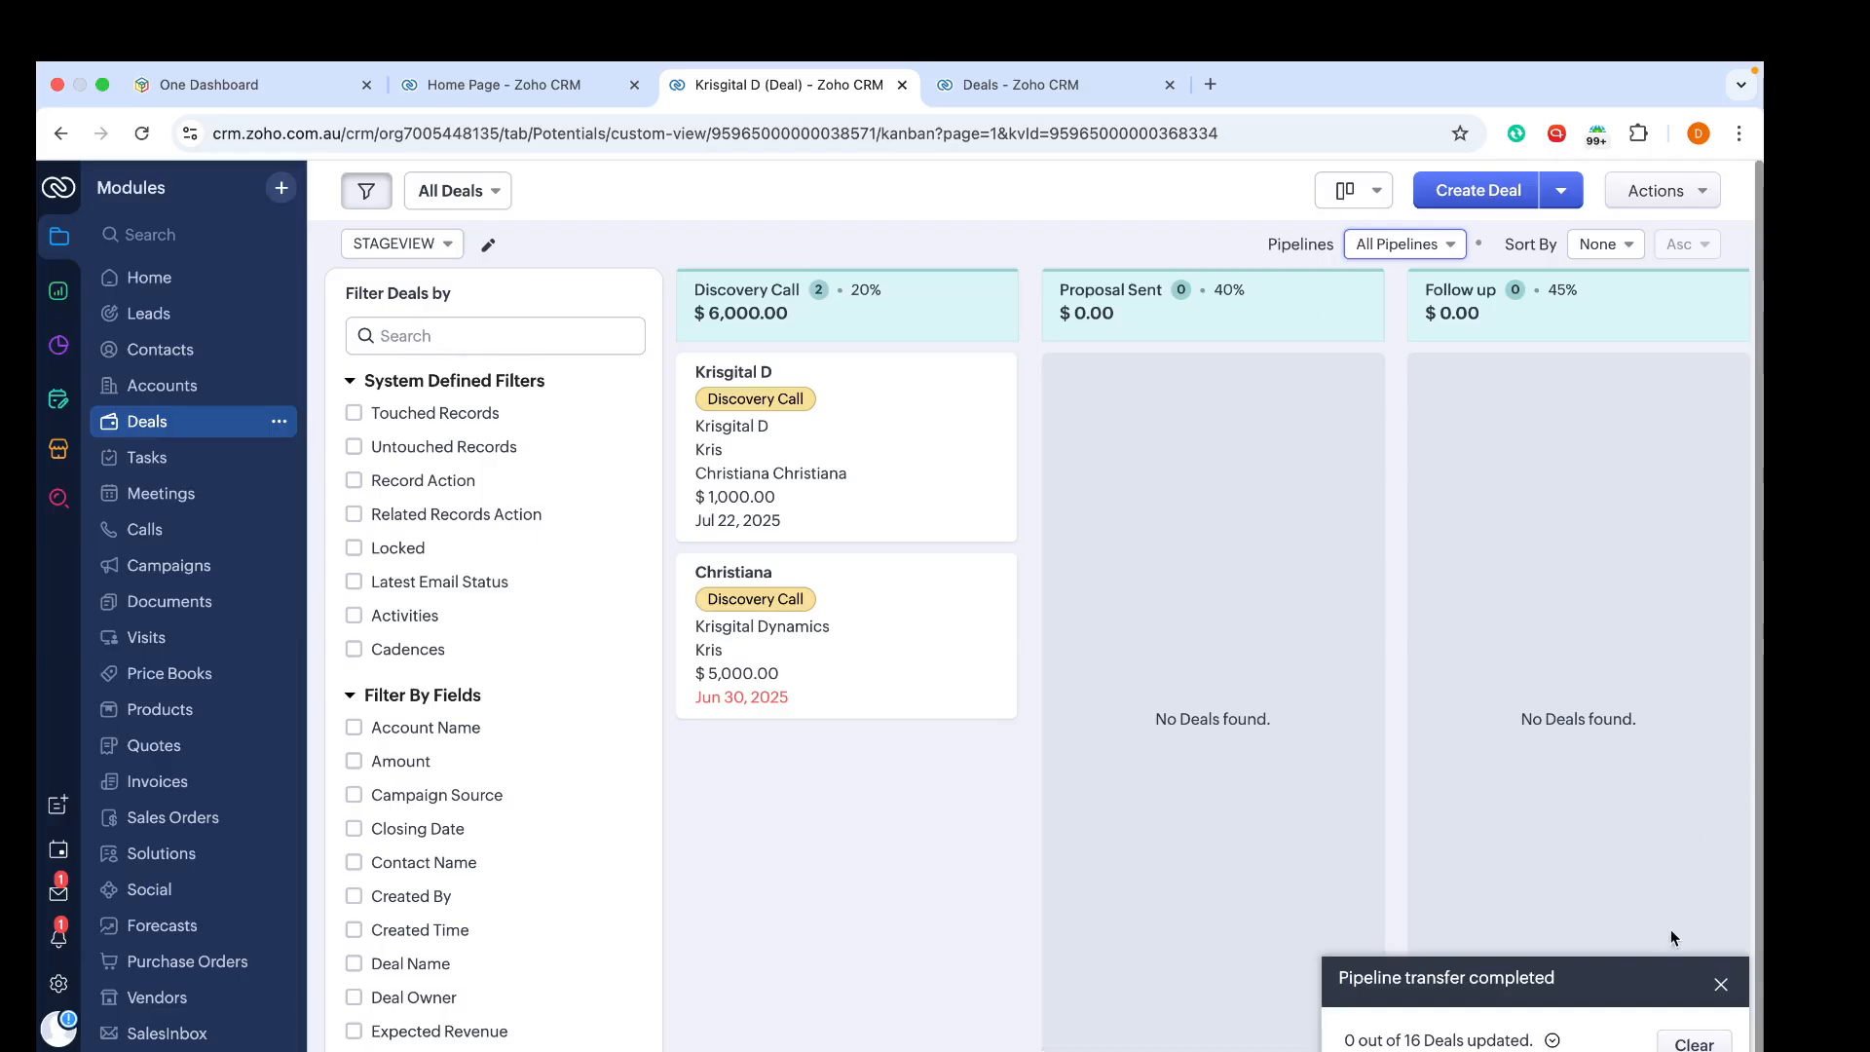
pyautogui.click(1722, 990)
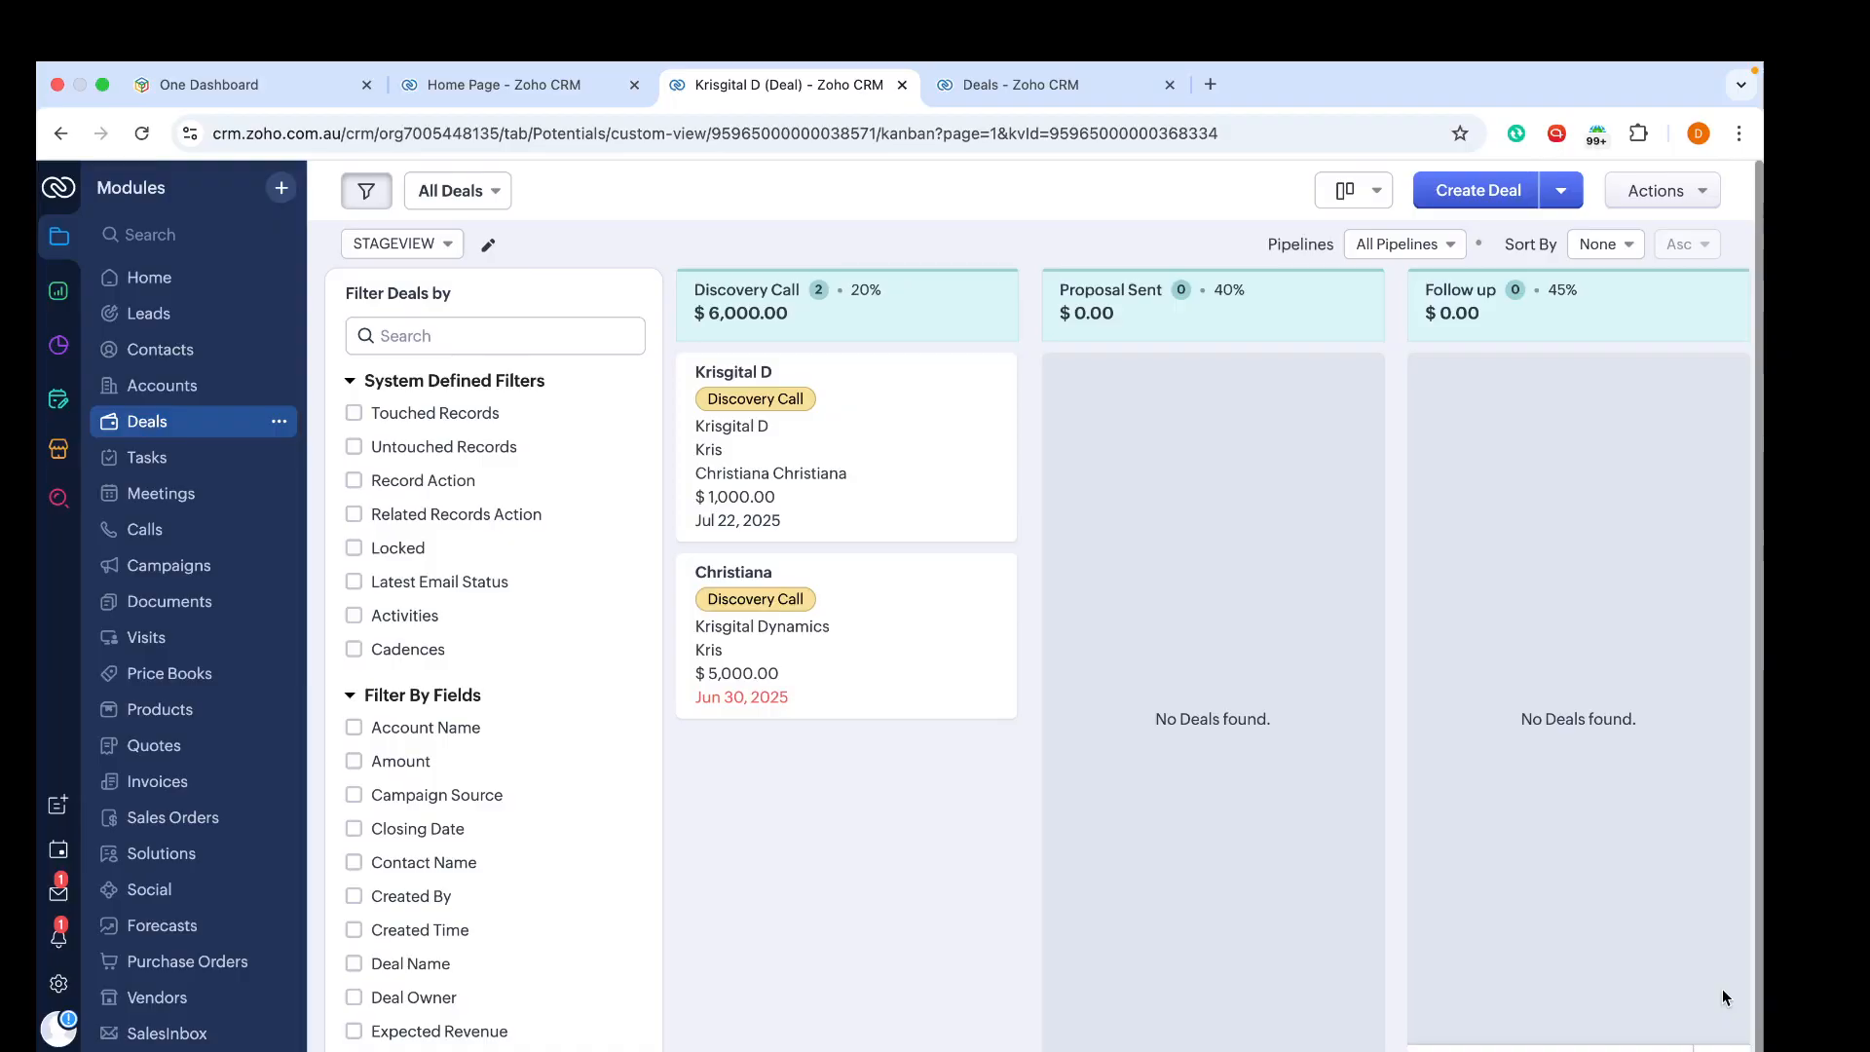
pyautogui.hotkey('ctrl', 'Left')
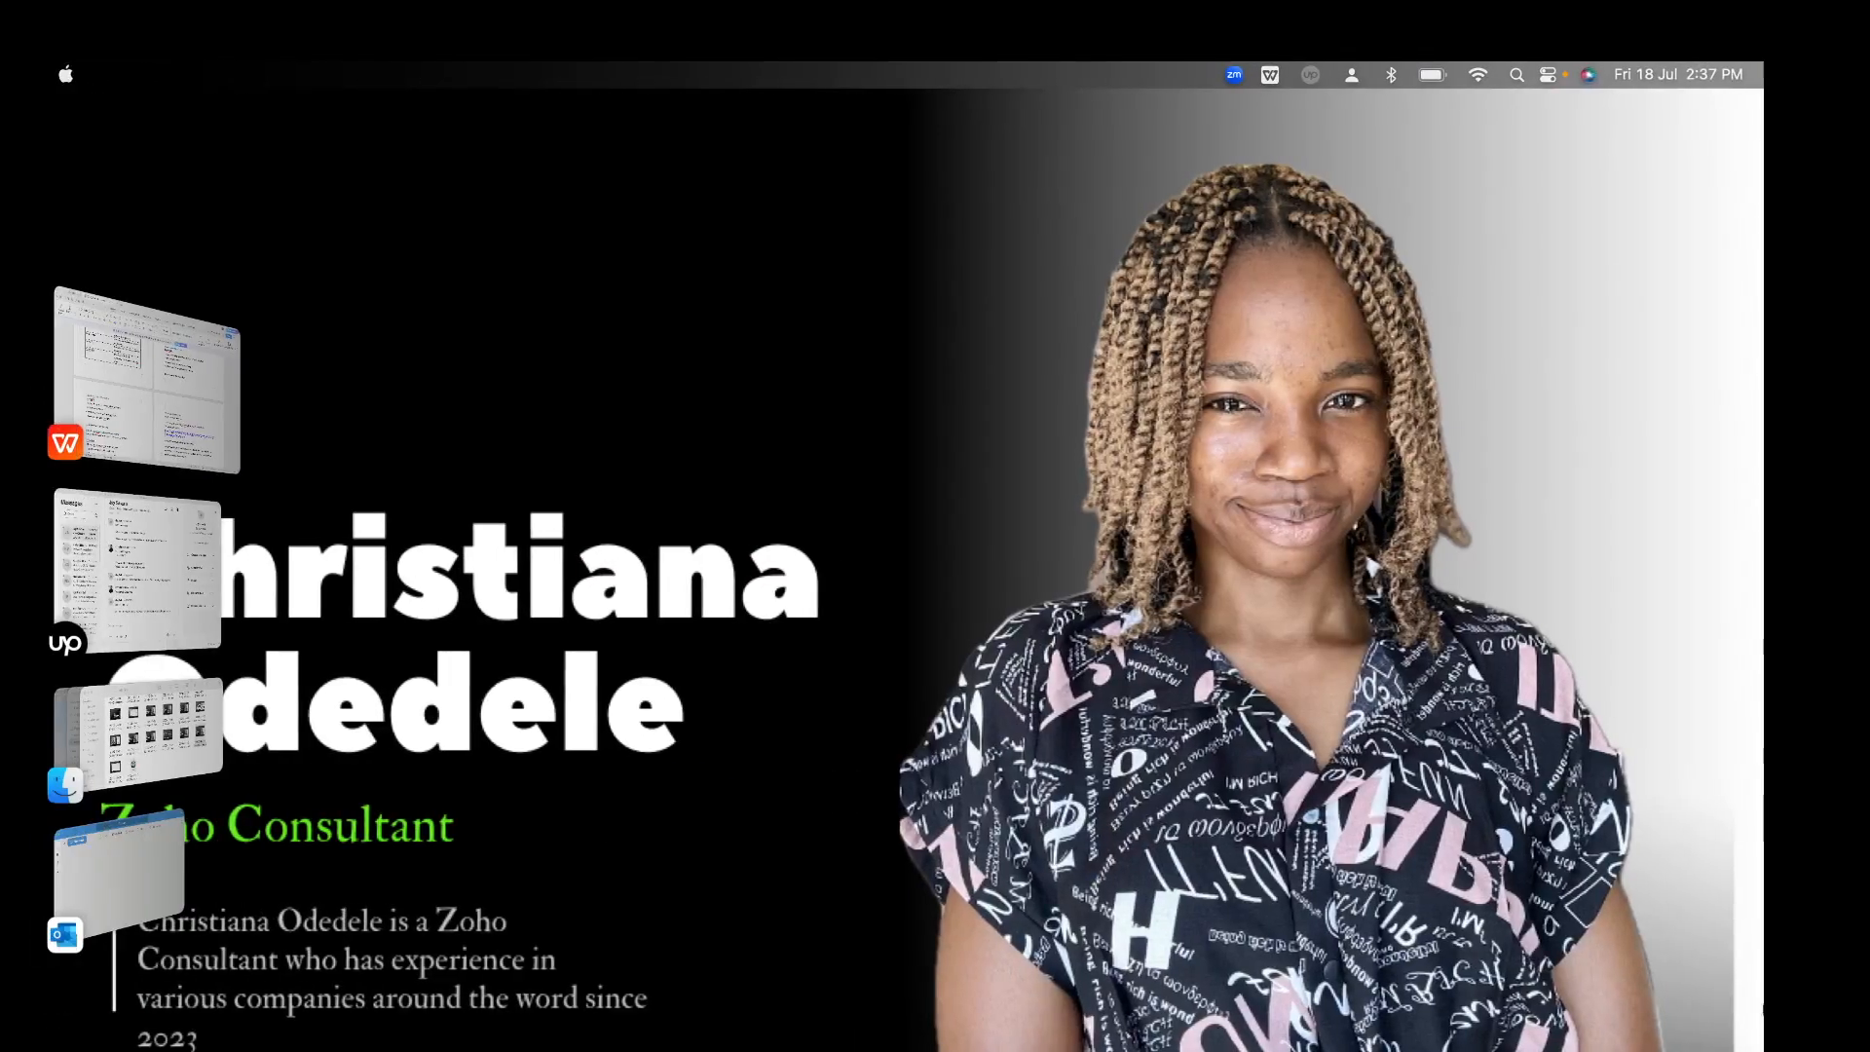